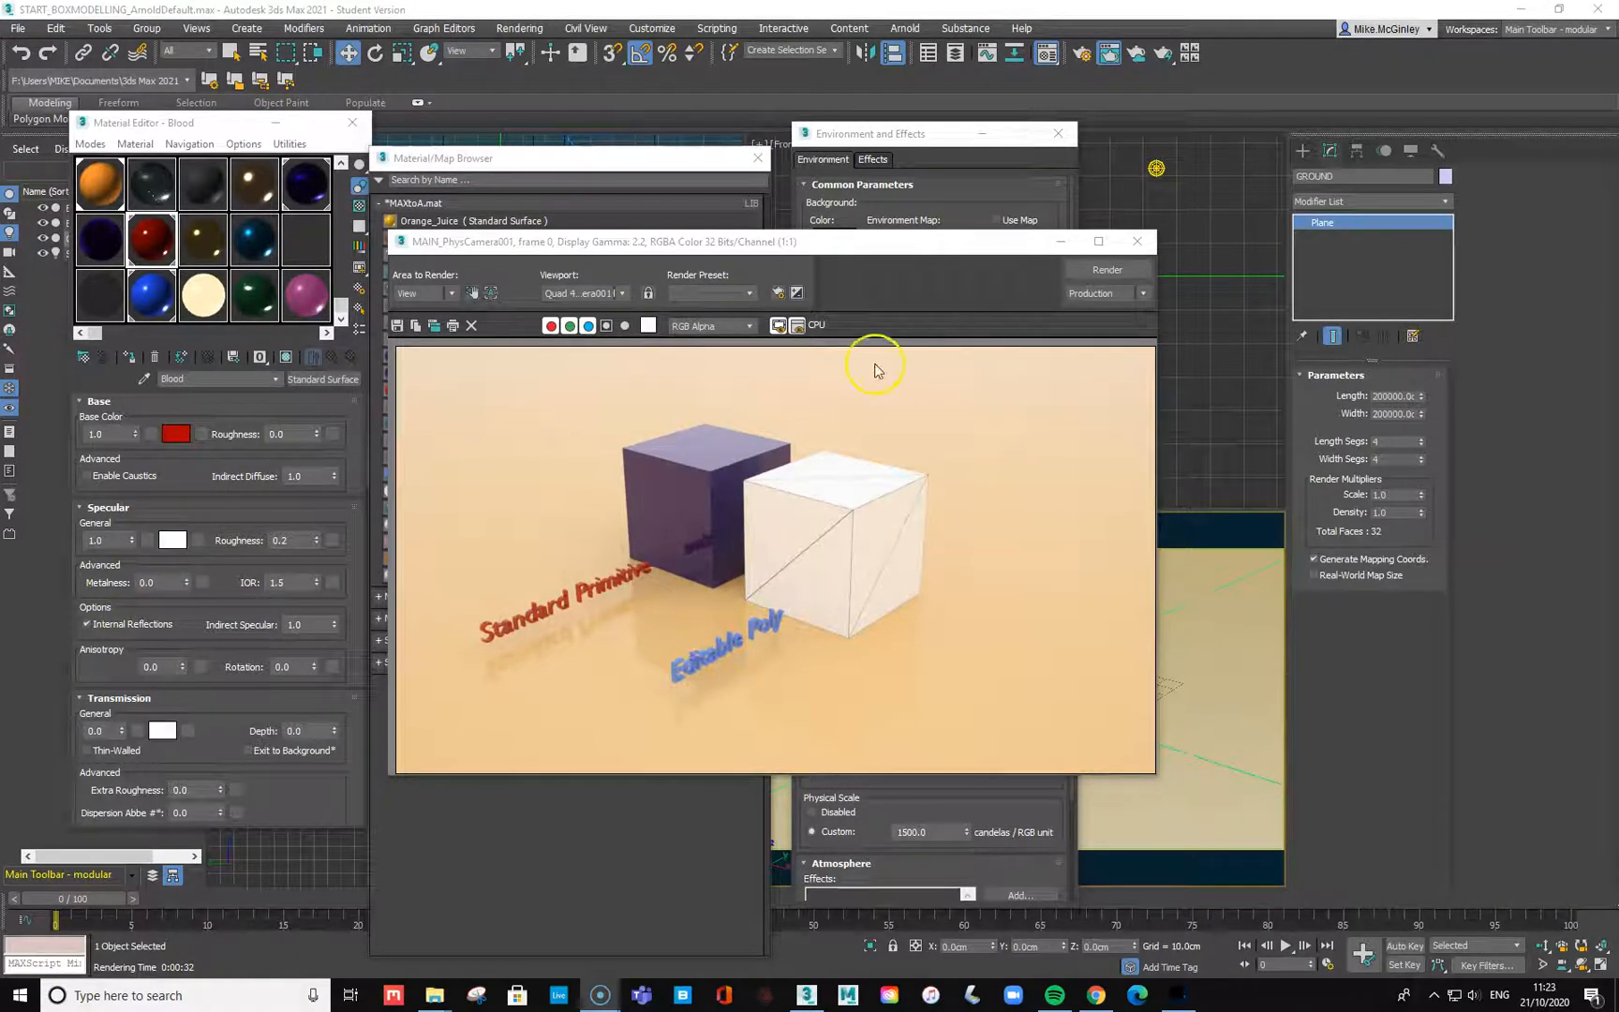
Step: Close the rendered frame window and the Material/Map Browser, moving the Environment and Effects and Material Editor windows clear of the scene
left_click_drag(825, 249, 755, 318)
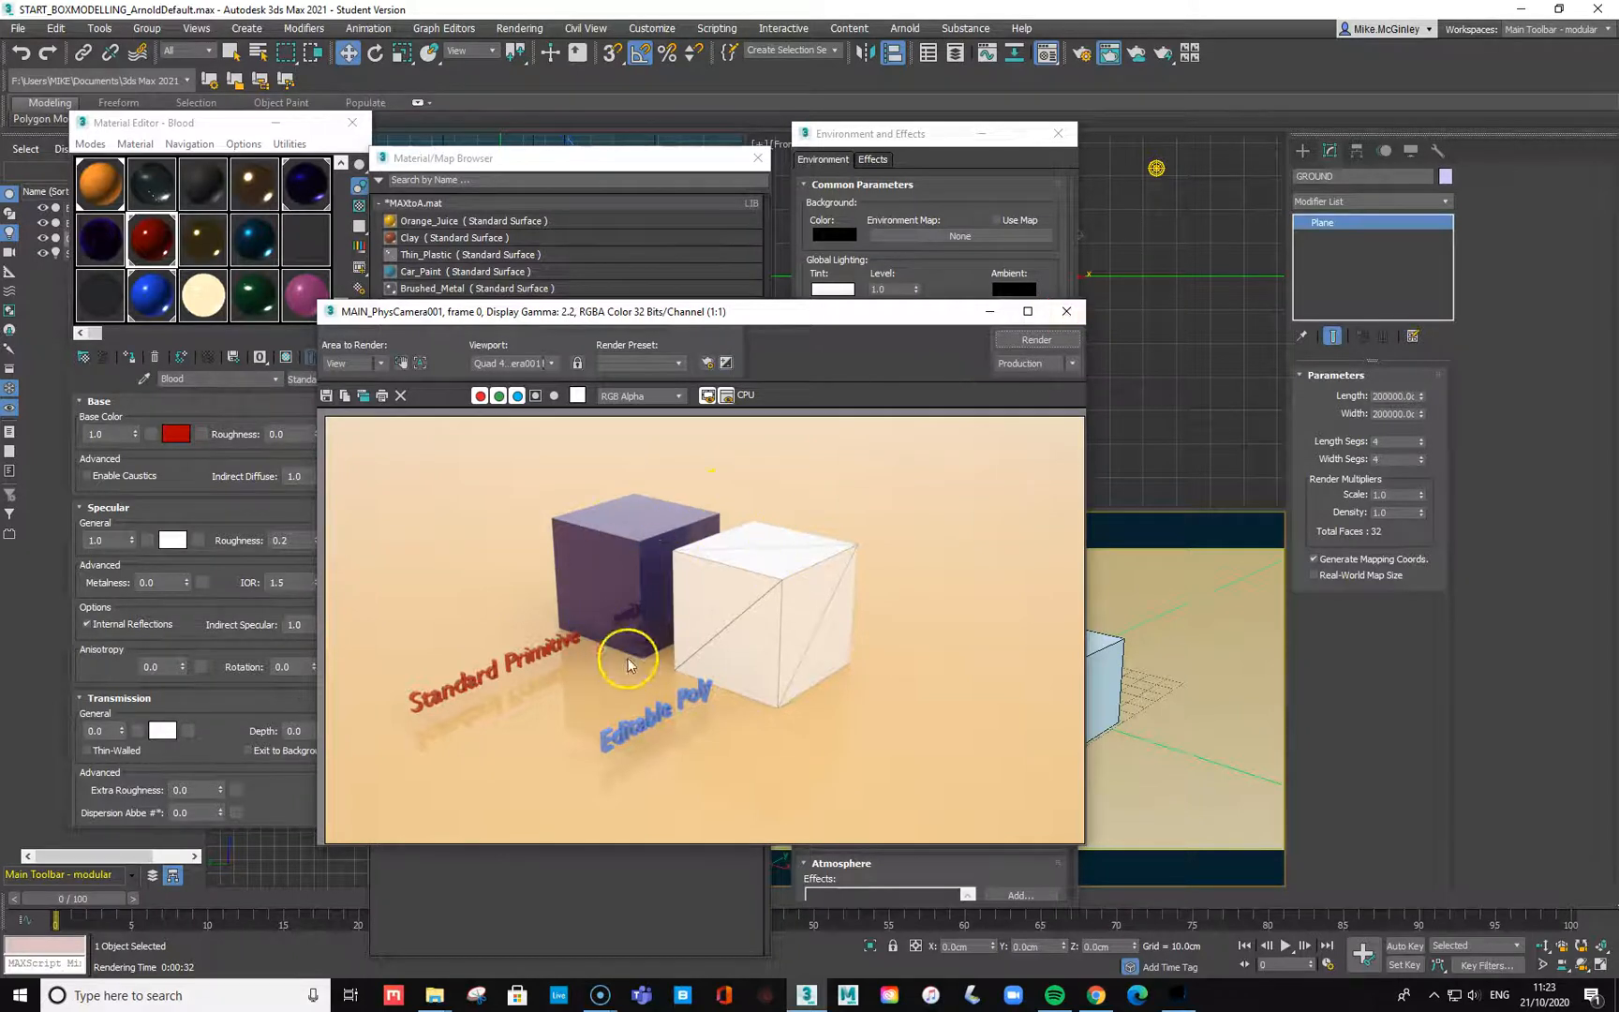
left_click(1082, 318)
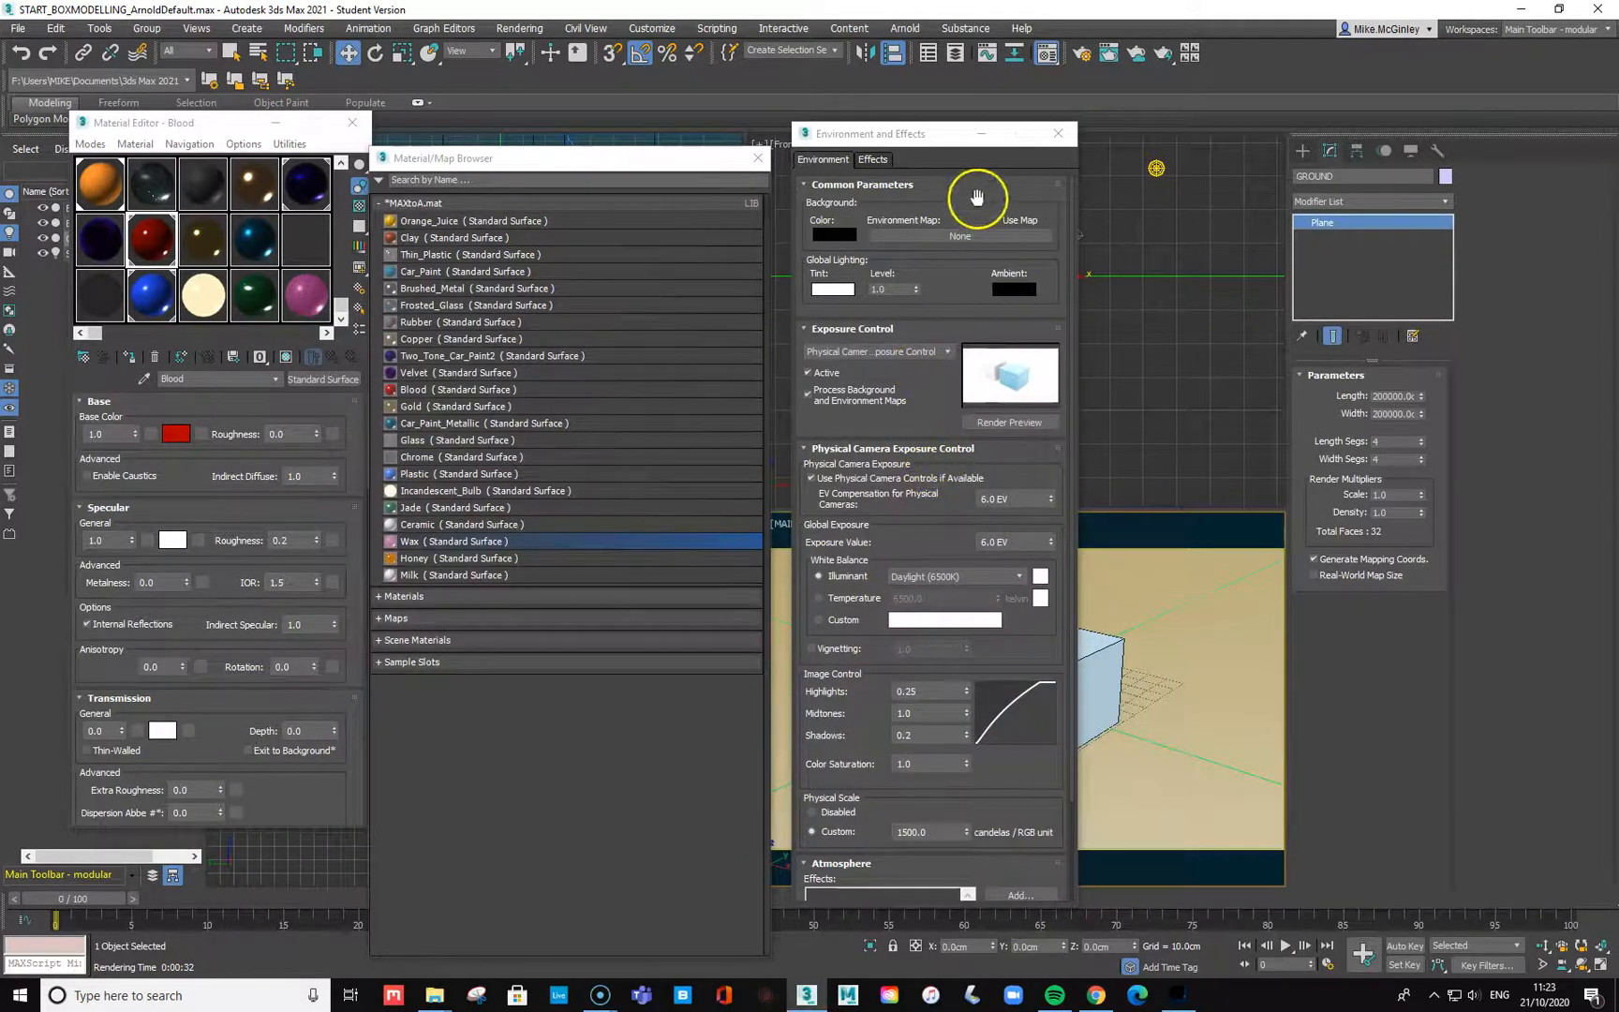
left_click_drag(940, 134, 1378, 196)
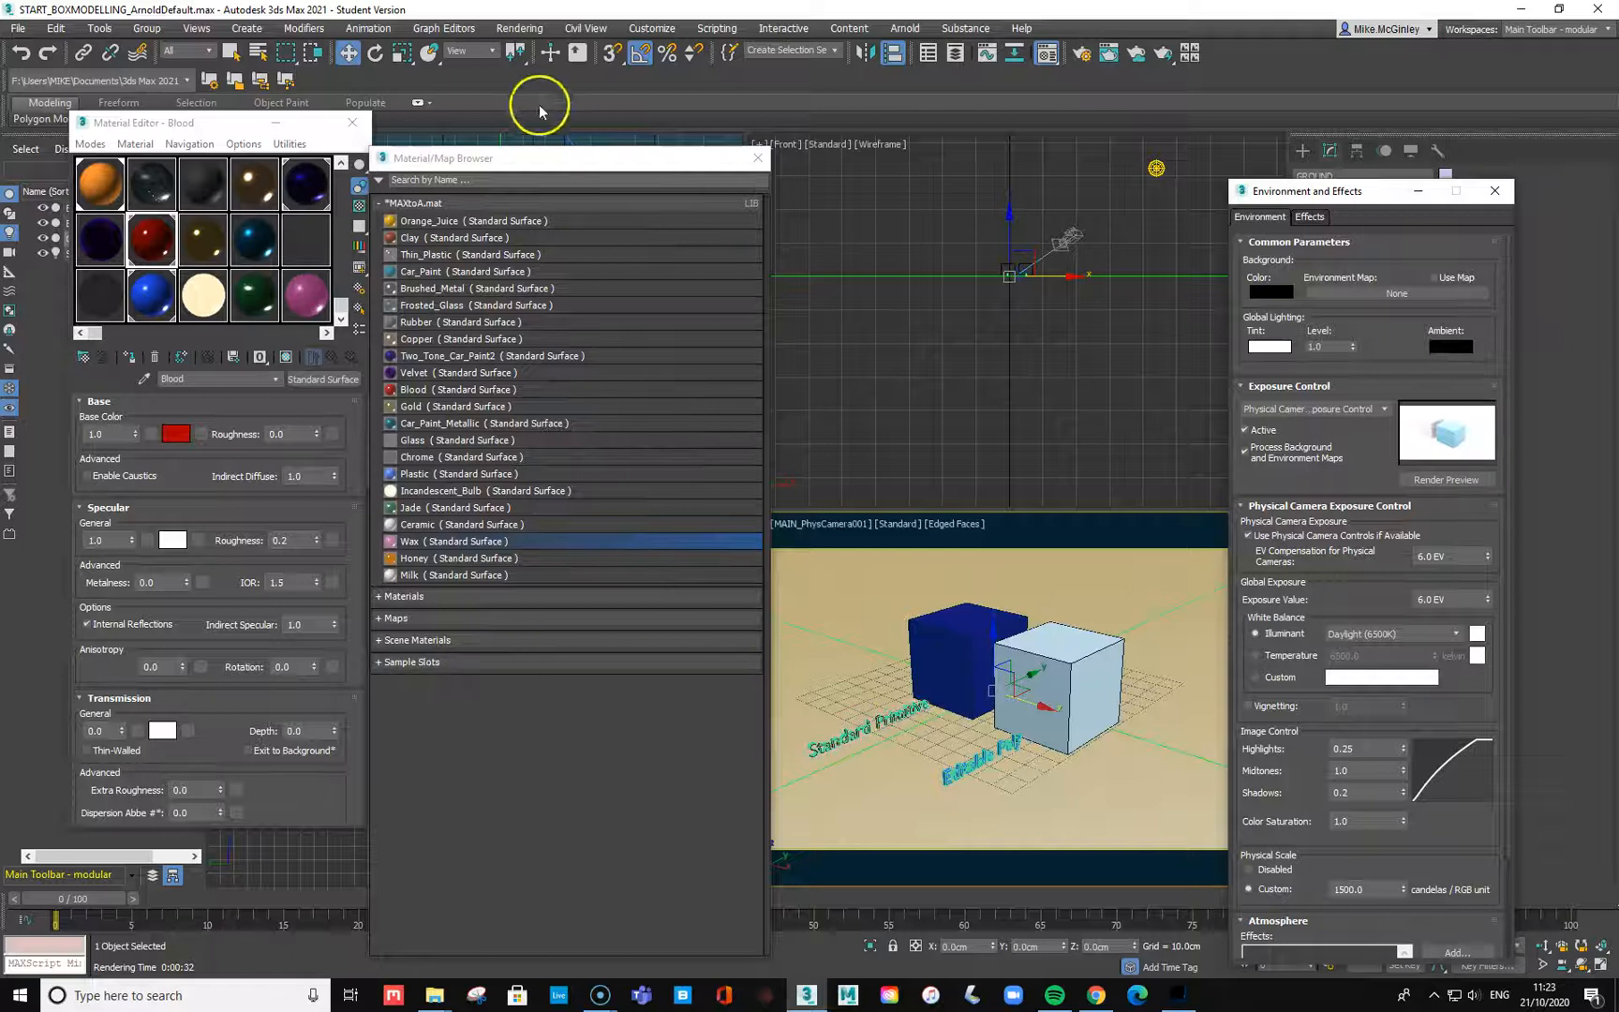
left_click_drag(193, 125, 174, 157)
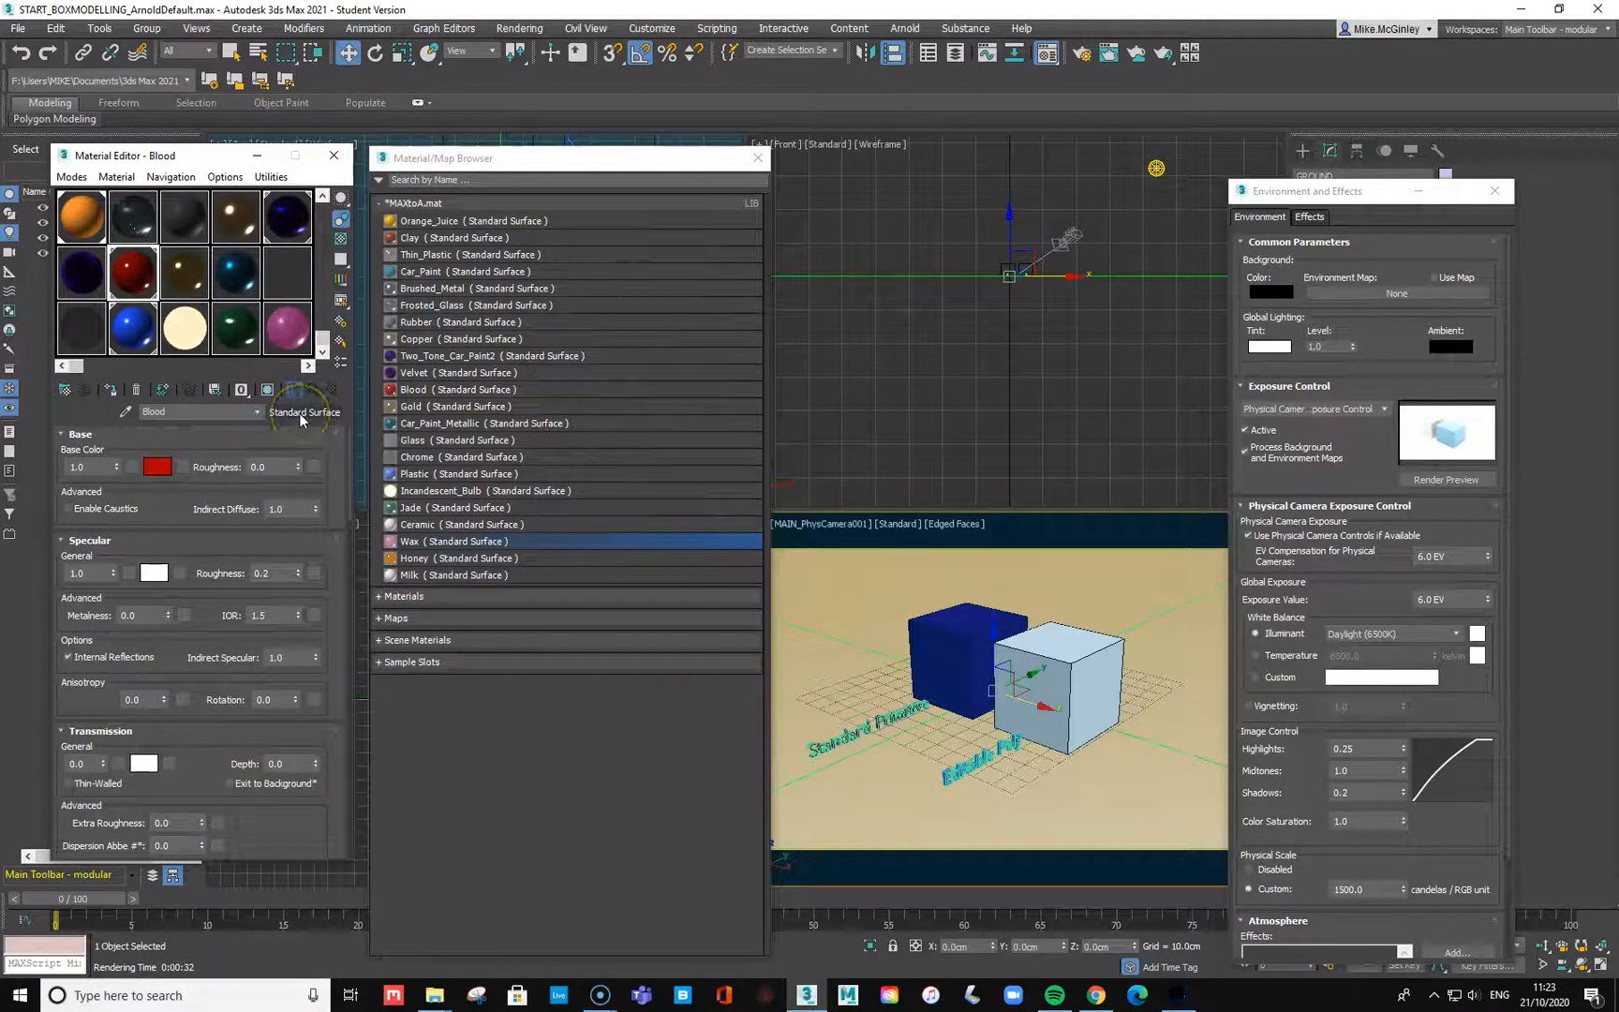
left_click(551, 145)
left_click_drag(513, 159, 497, 123)
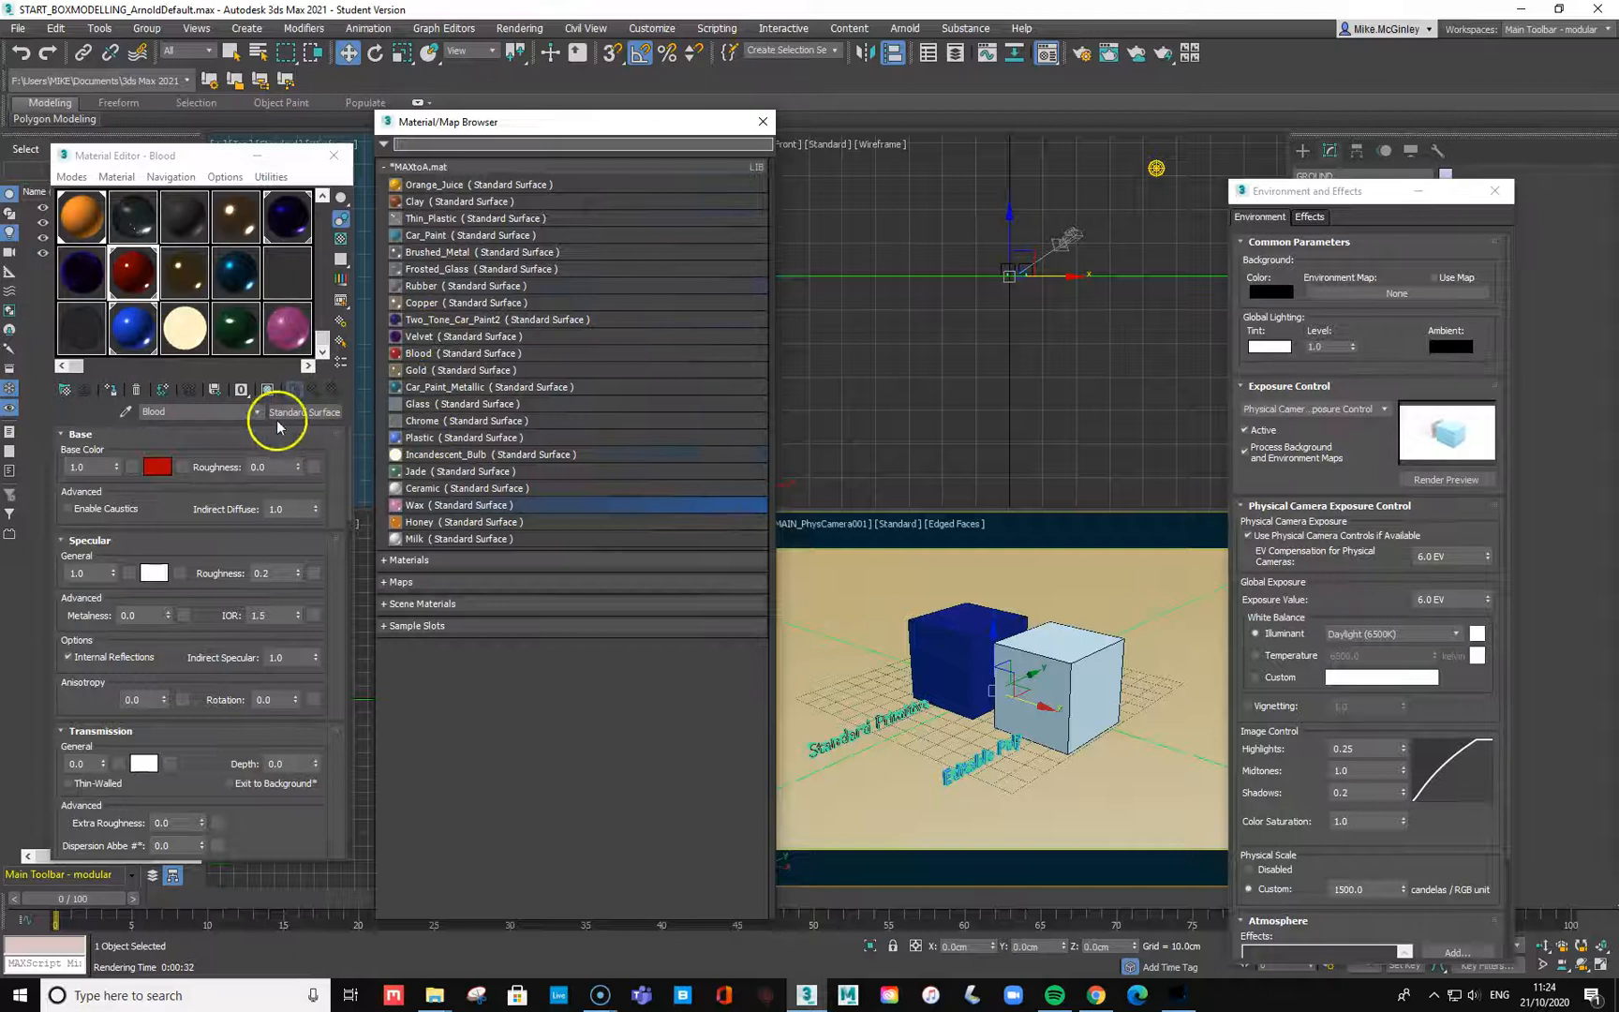
left_click(764, 122)
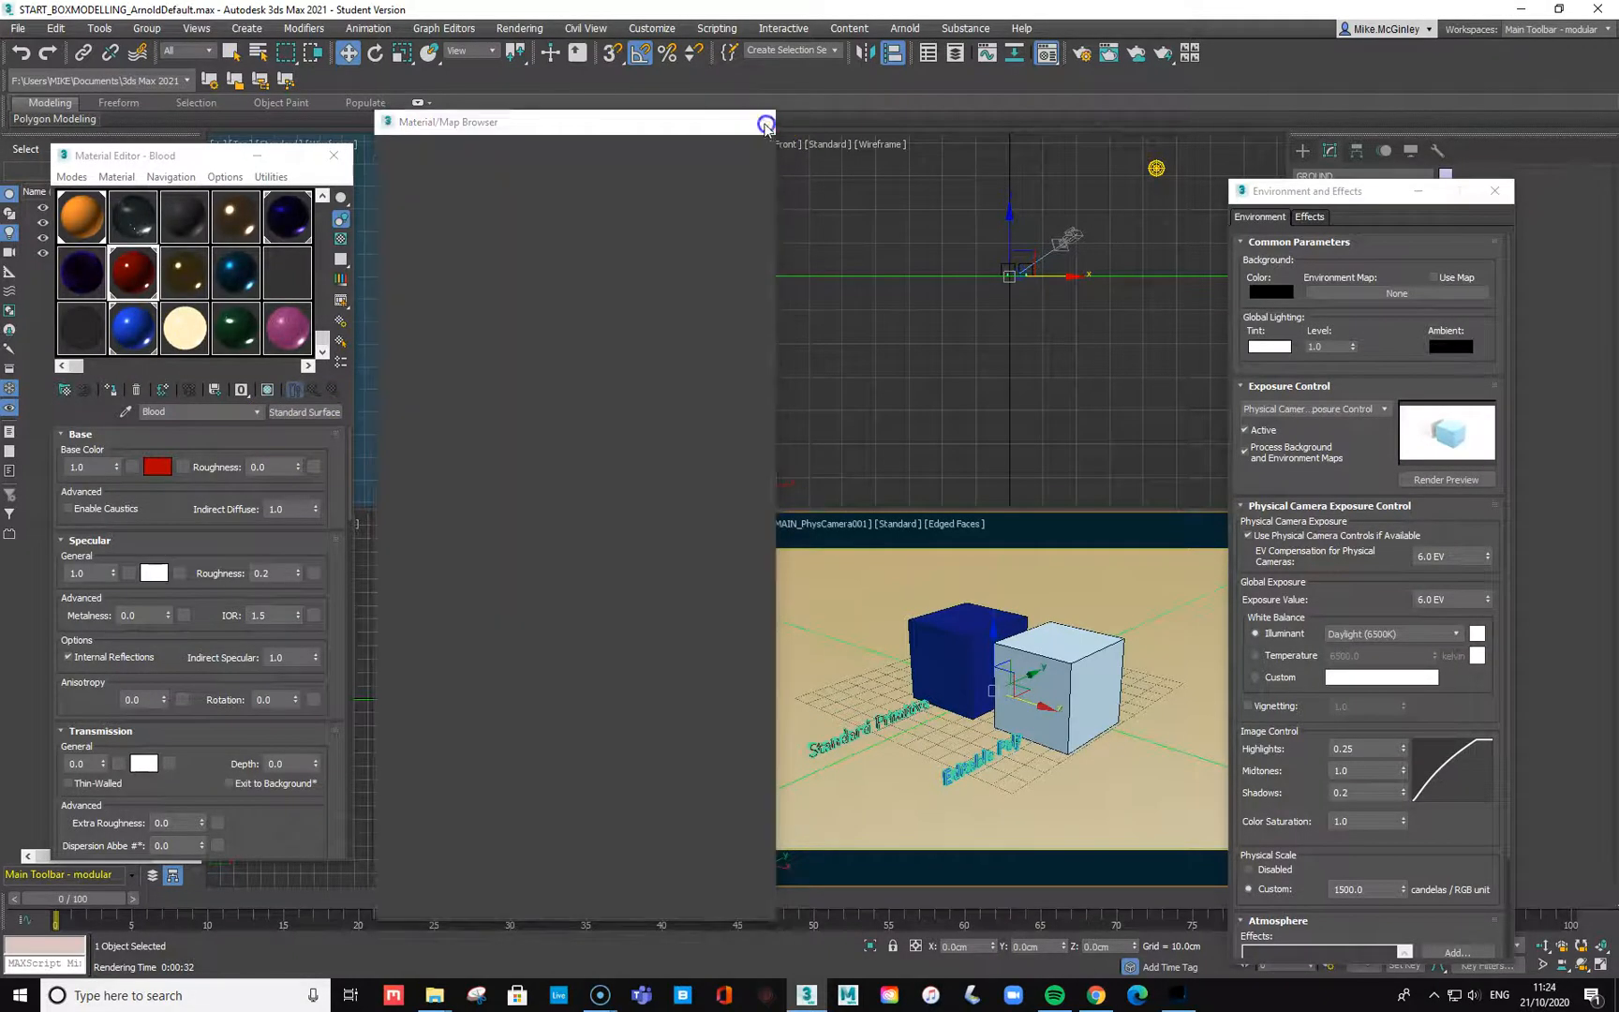
Step: Review the WireFrame material's settings among the Material Editor samples and close the editor
left_click_drag(199, 158, 260, 141)
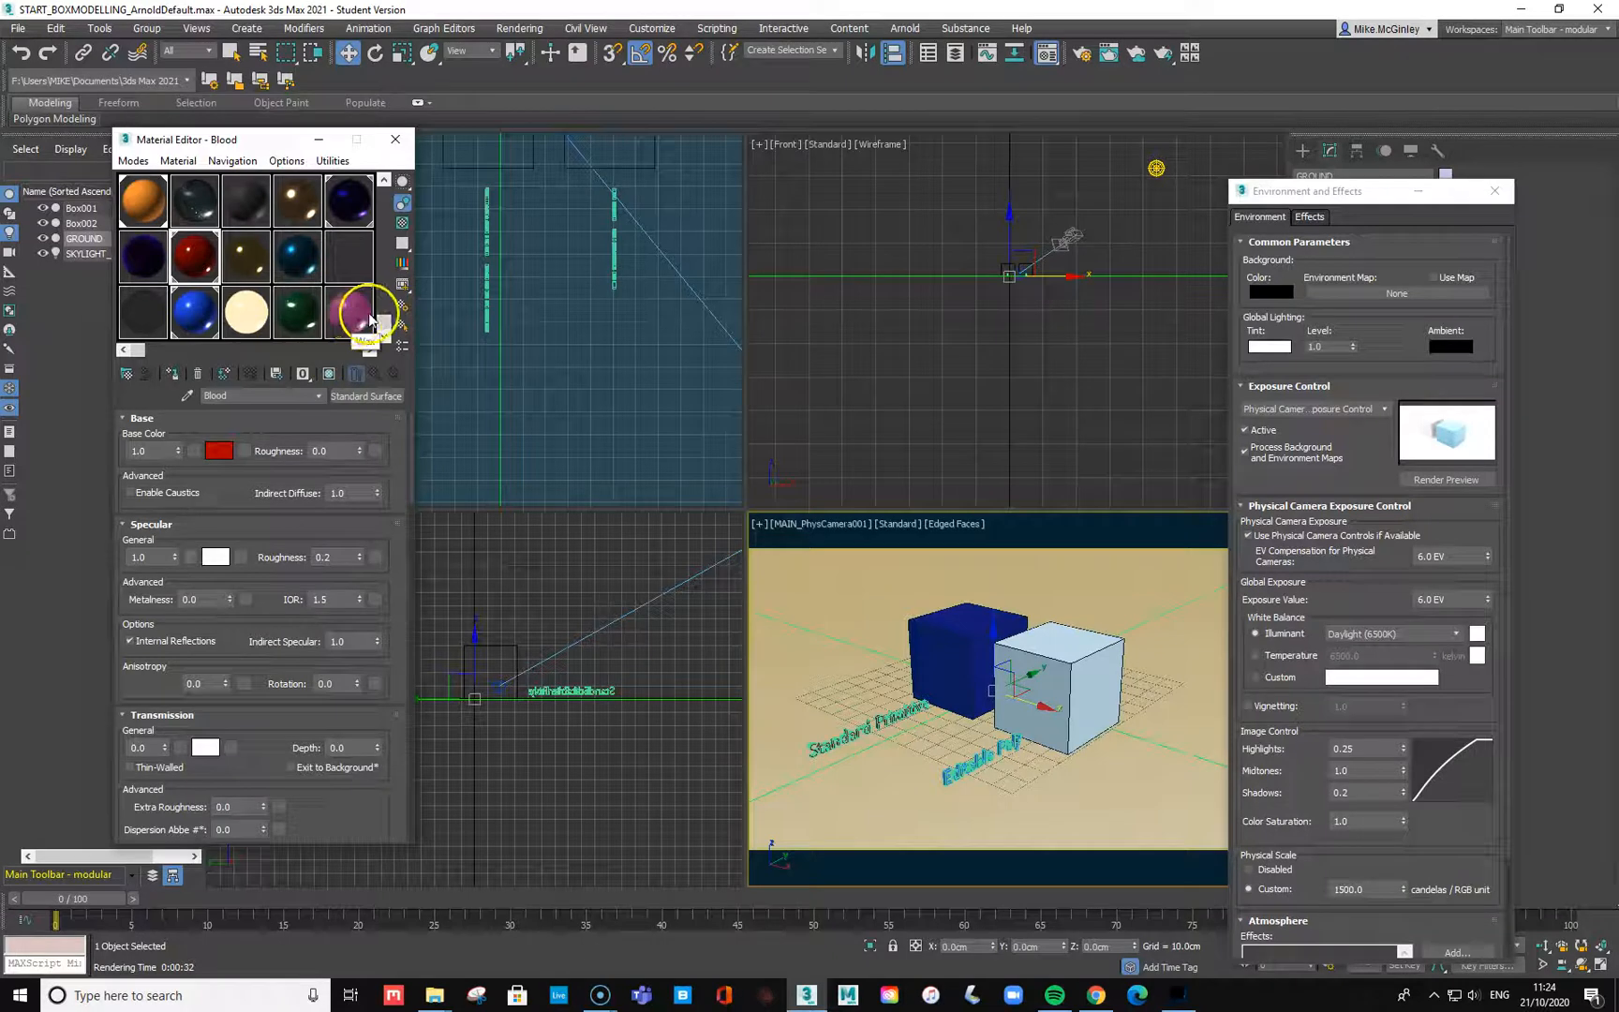
left_click_drag(384, 321, 400, 189)
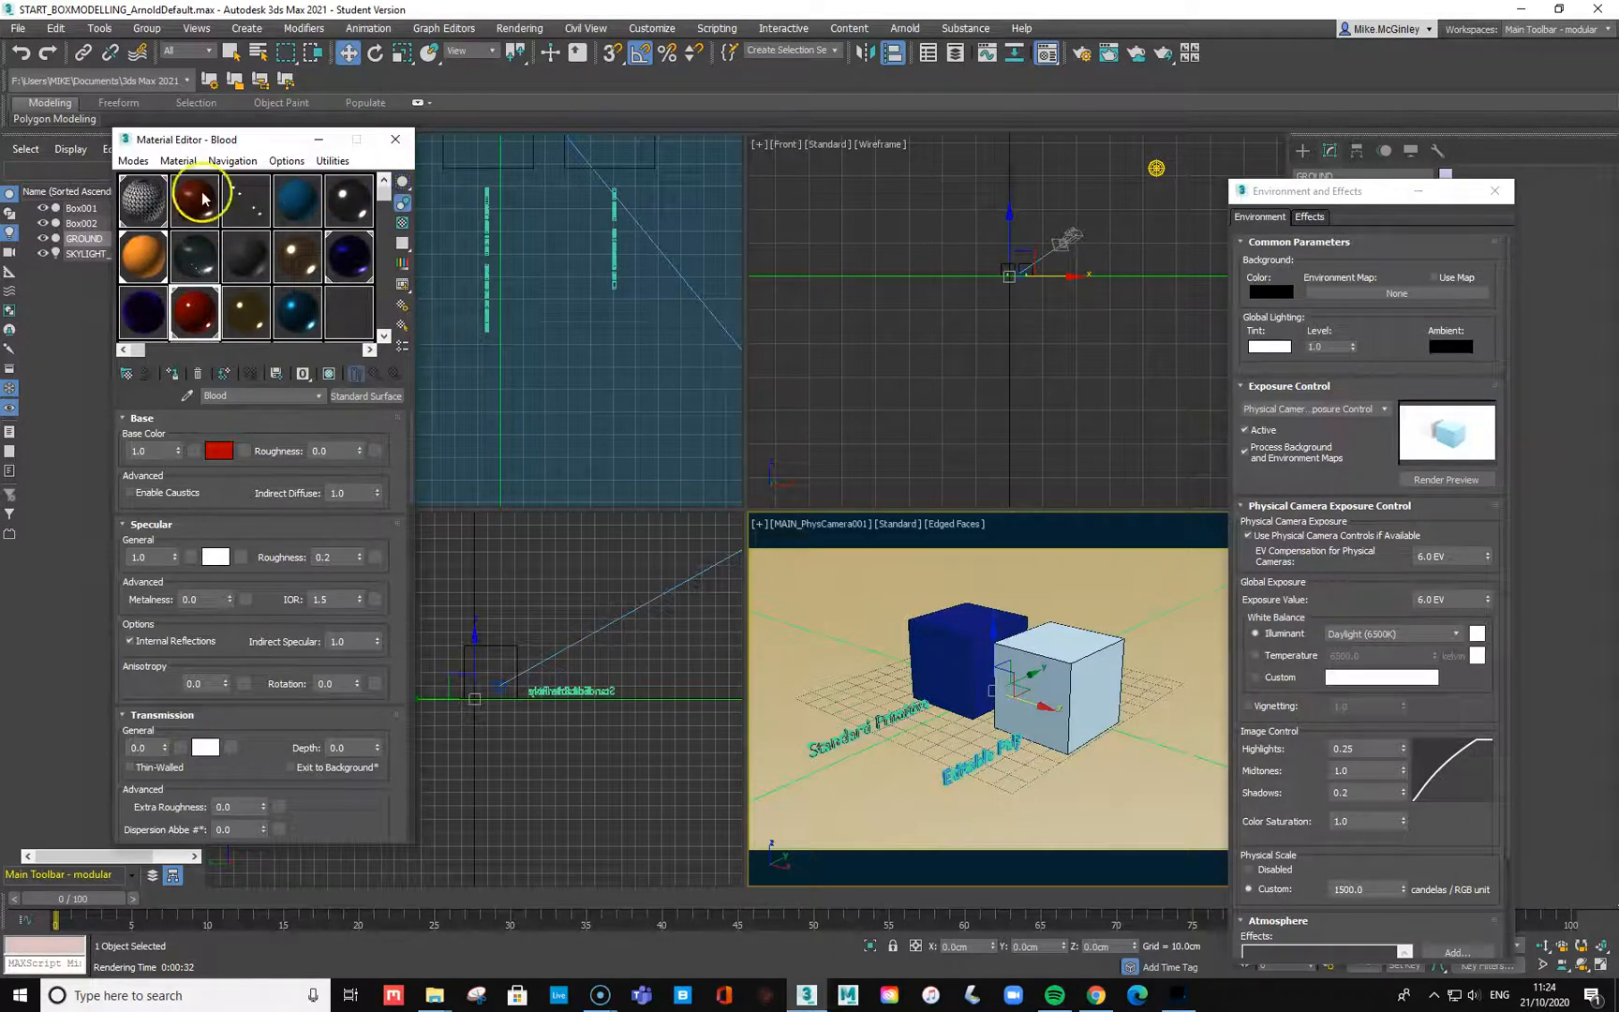
left_click(150, 208)
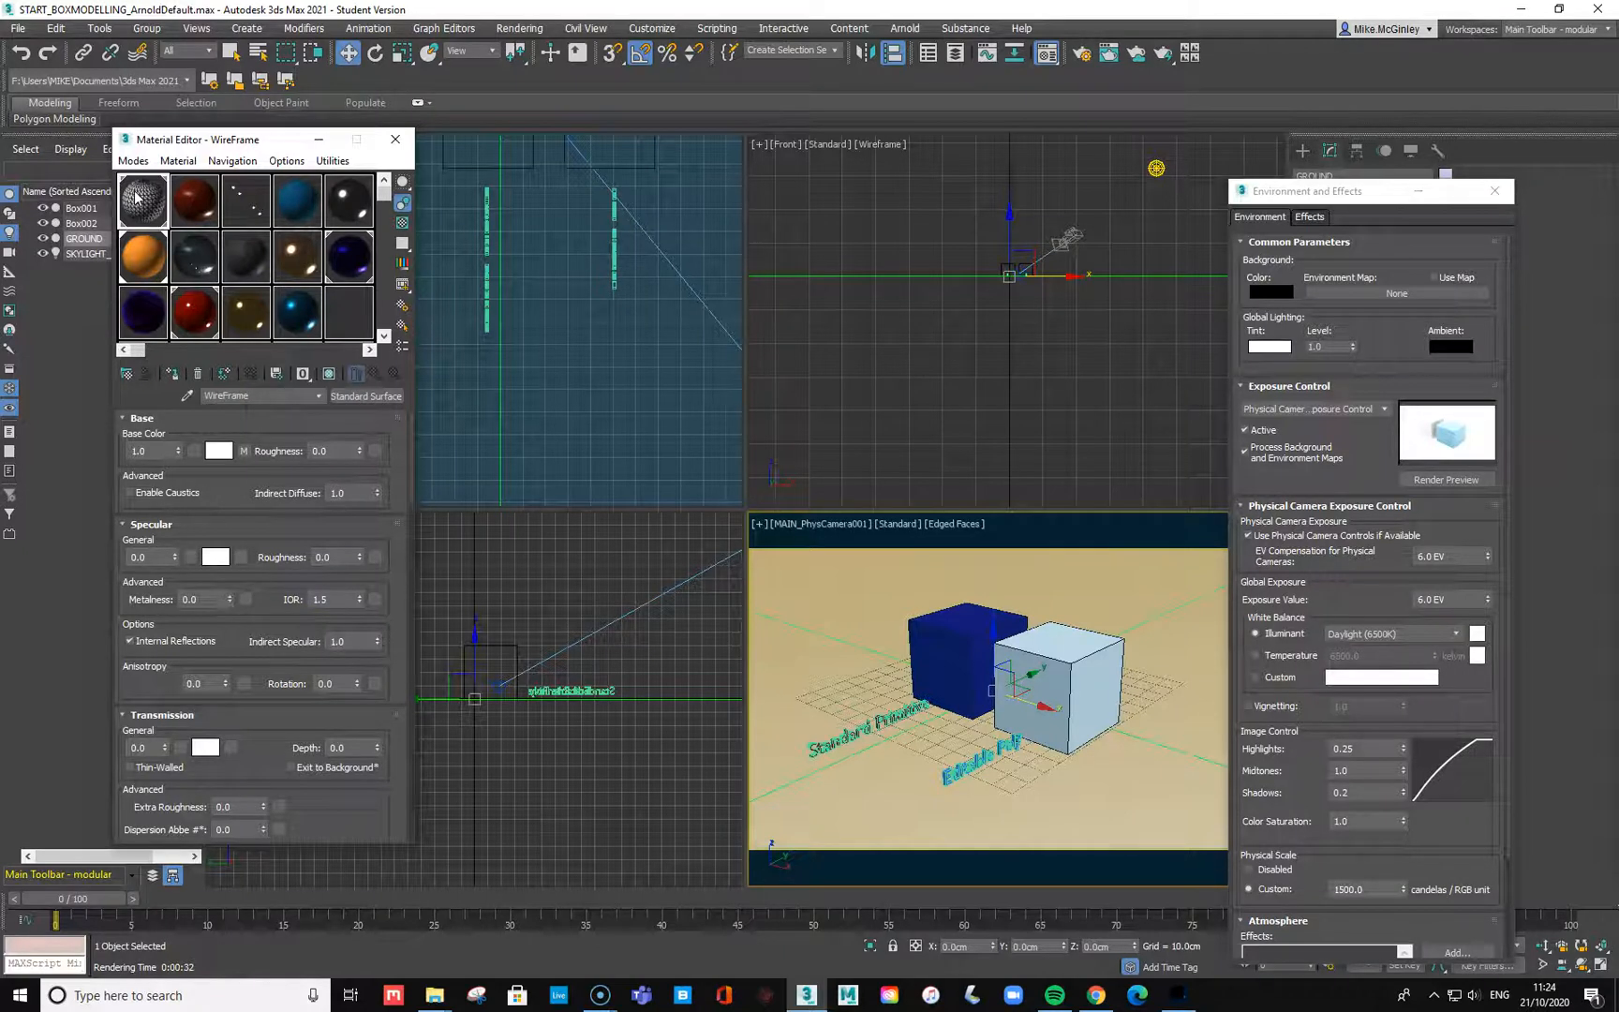
left_click(1007, 720)
left_click(395, 139)
Step: Reopen the Environment and Effects window to review the physical camera exposure control settings, and close it
left_click_drag(1311, 194, 333, 80)
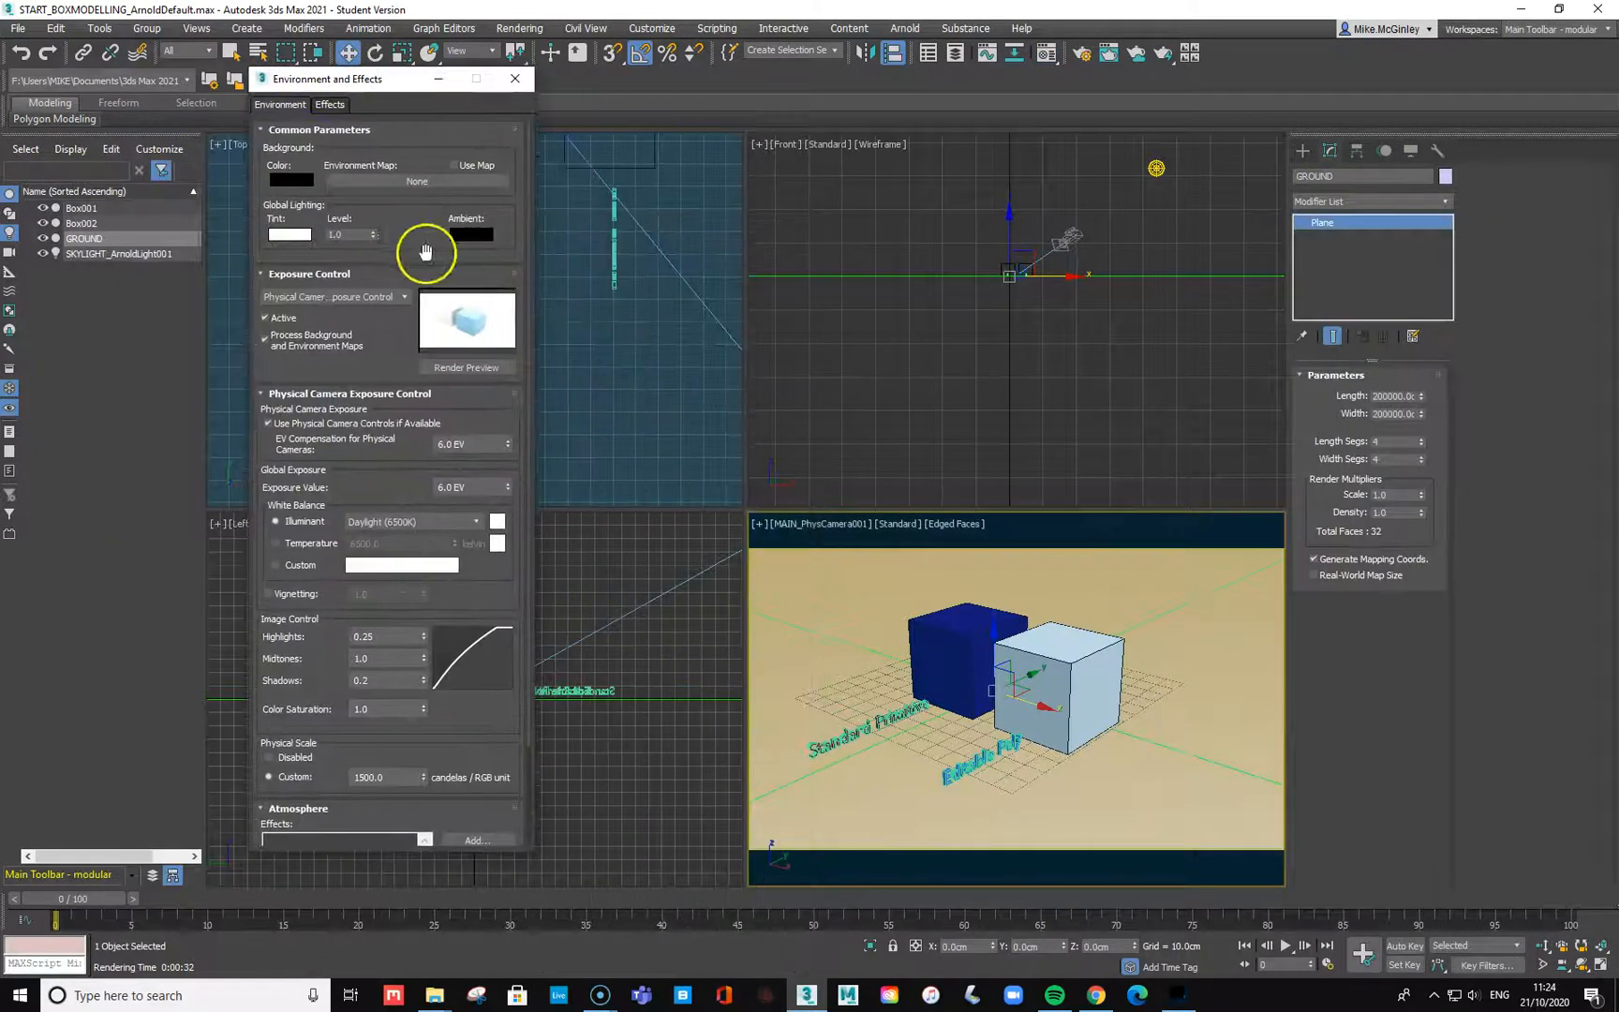
left_click(514, 80)
left_click(518, 29)
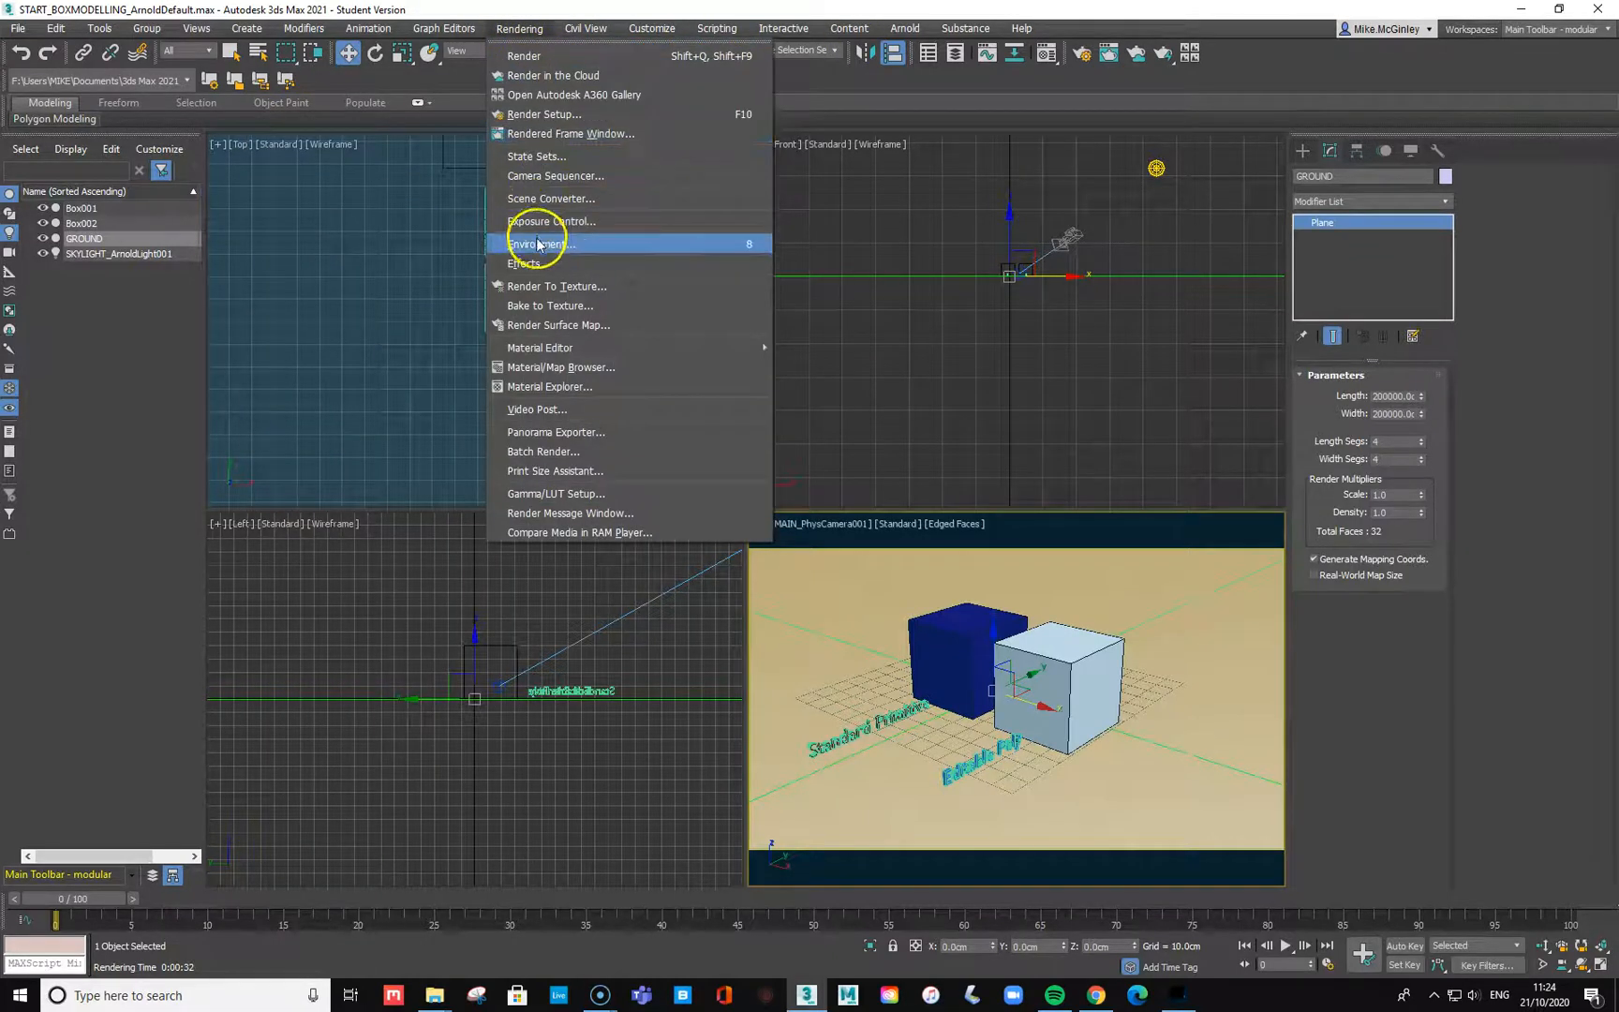
left_click(717, 244)
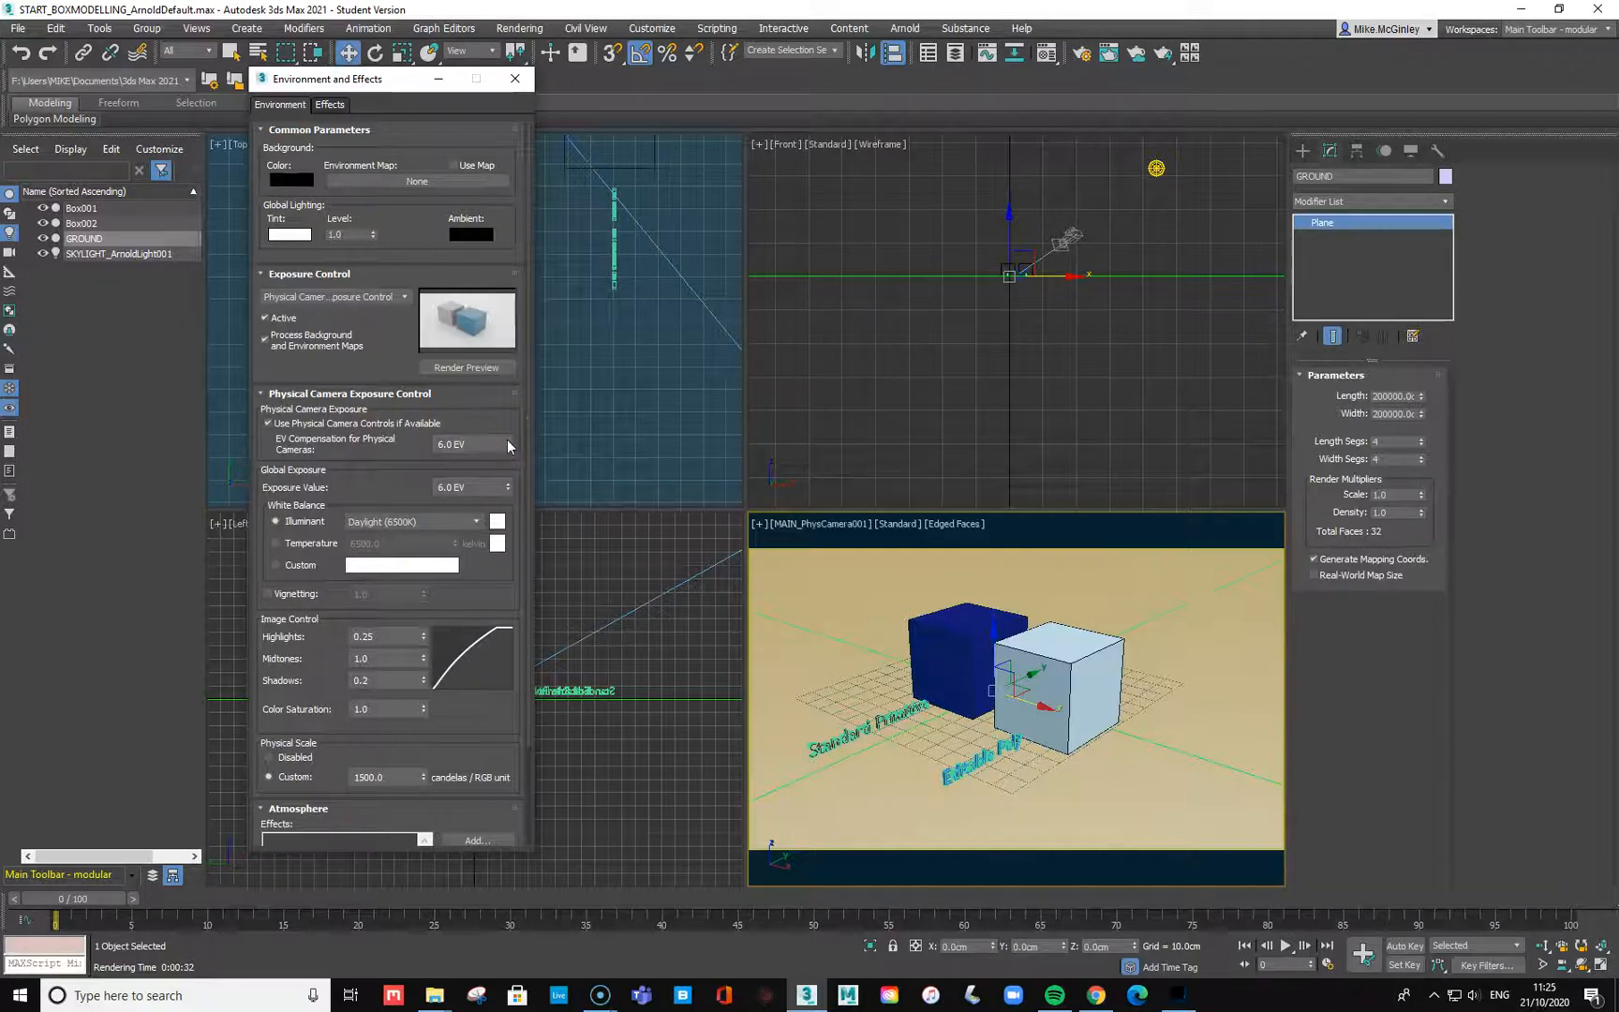
left_click(511, 82)
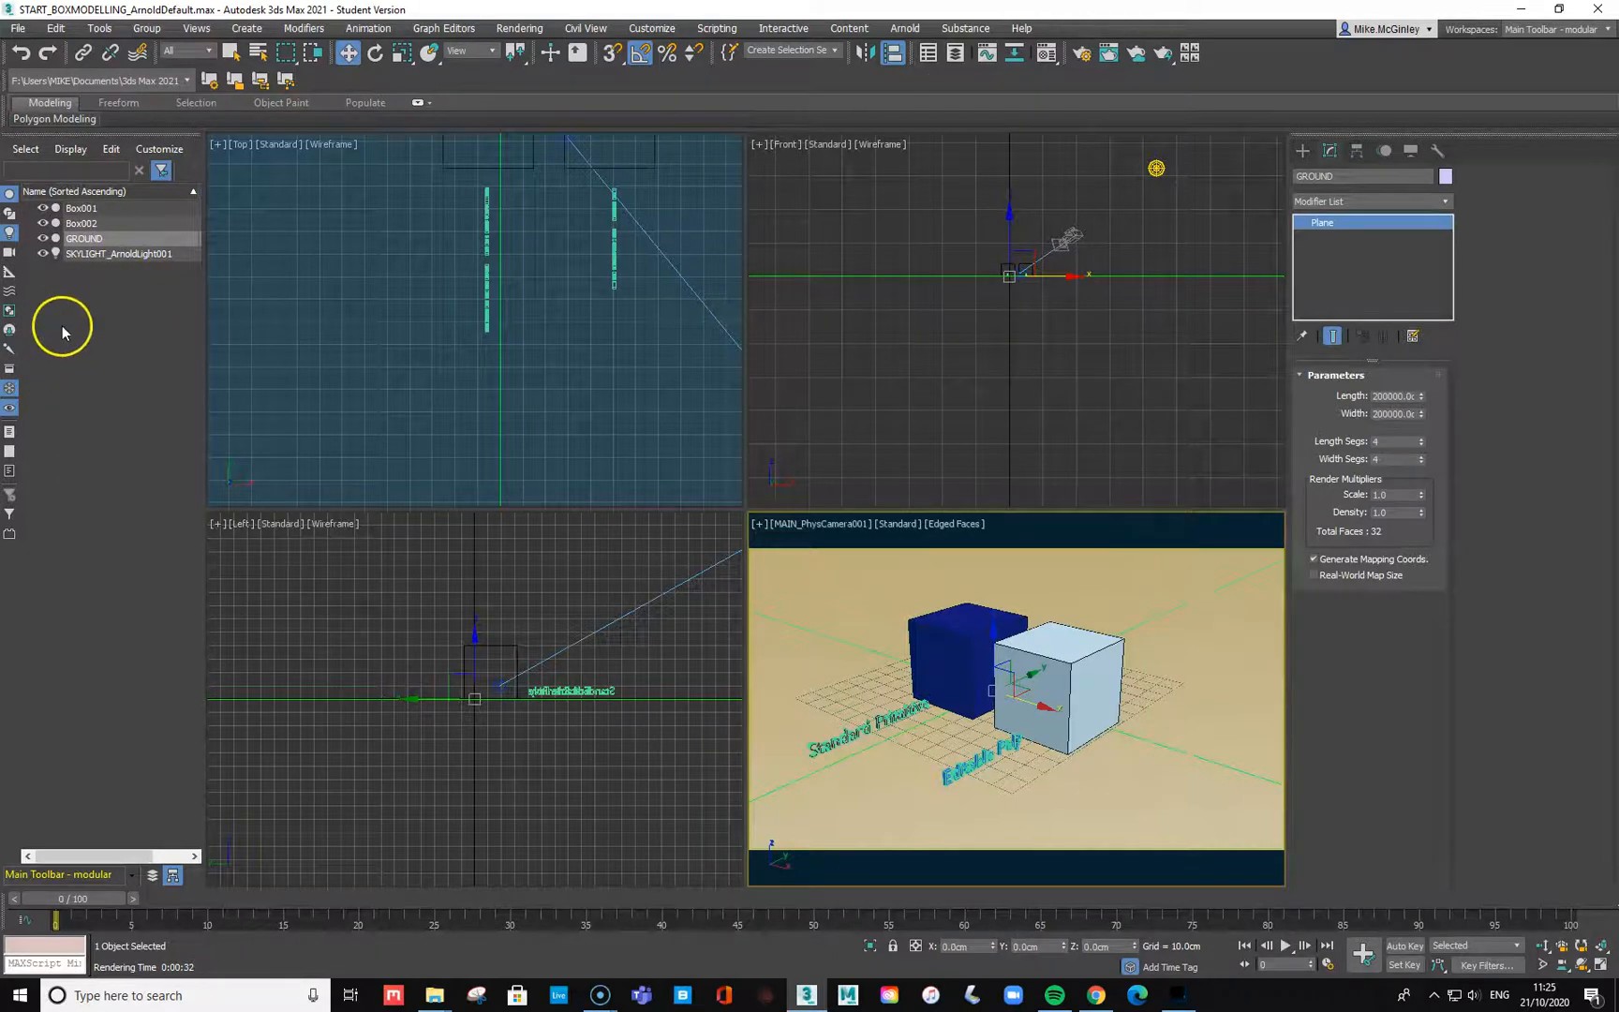
Step: Check the scene objects in a separate Scene Explorer, close it, and choose the Main Toolbar - modular workspace
left_click(924, 56)
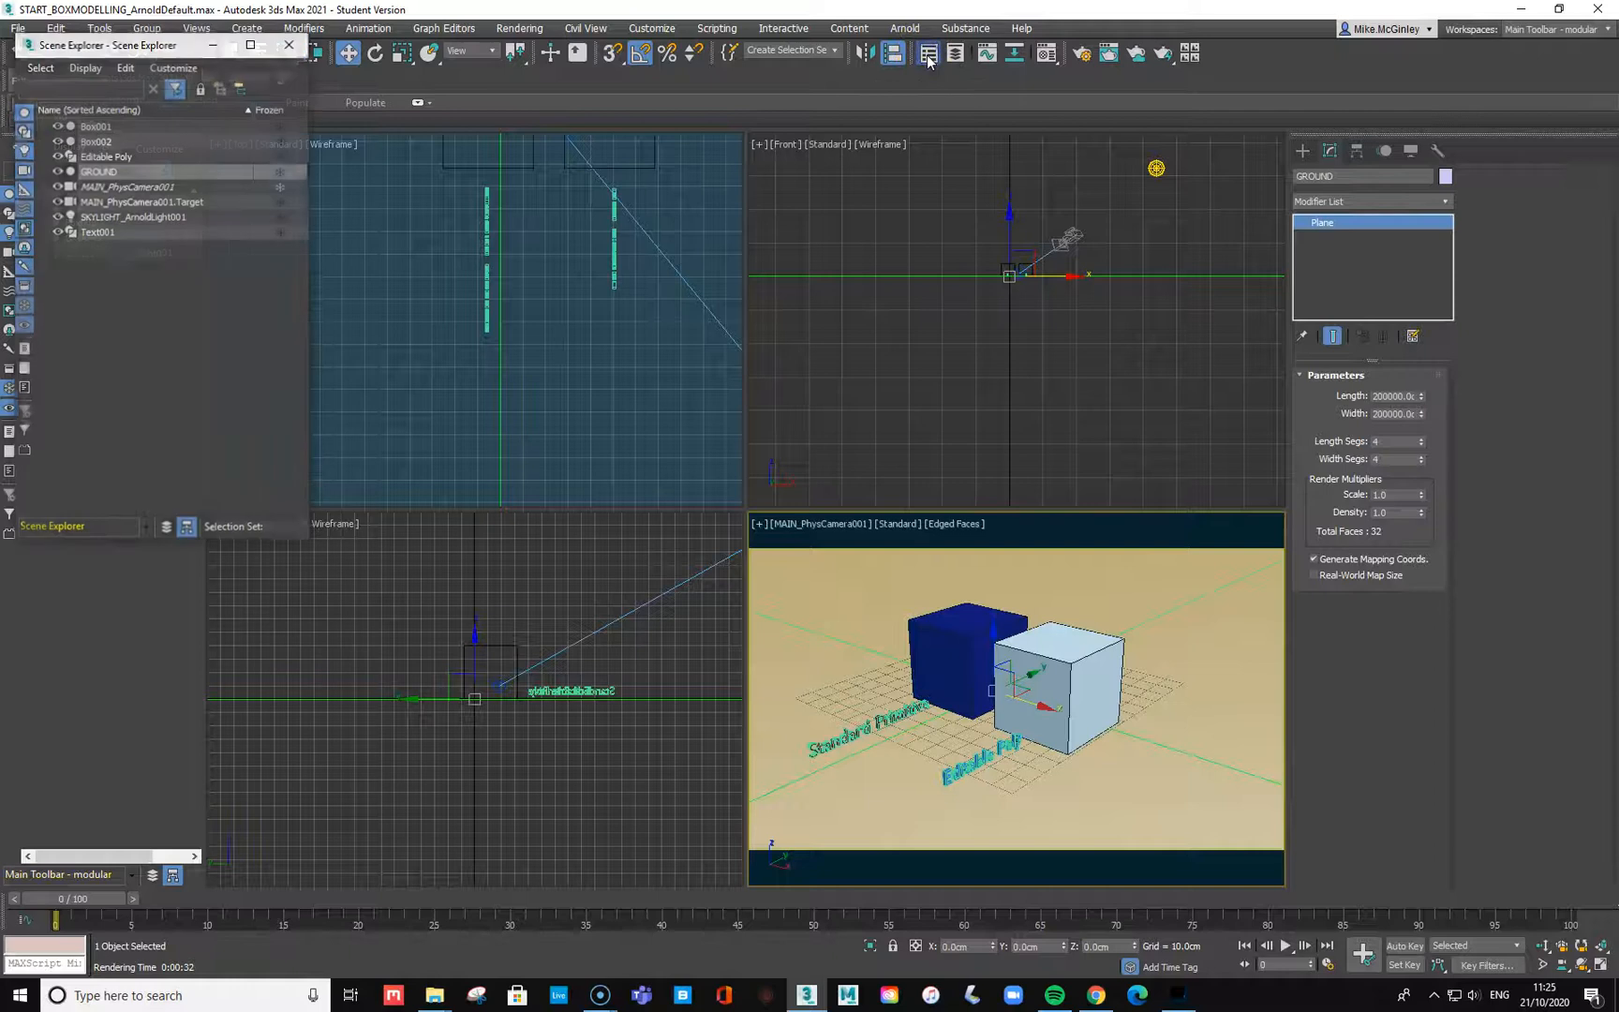
left_click(289, 46)
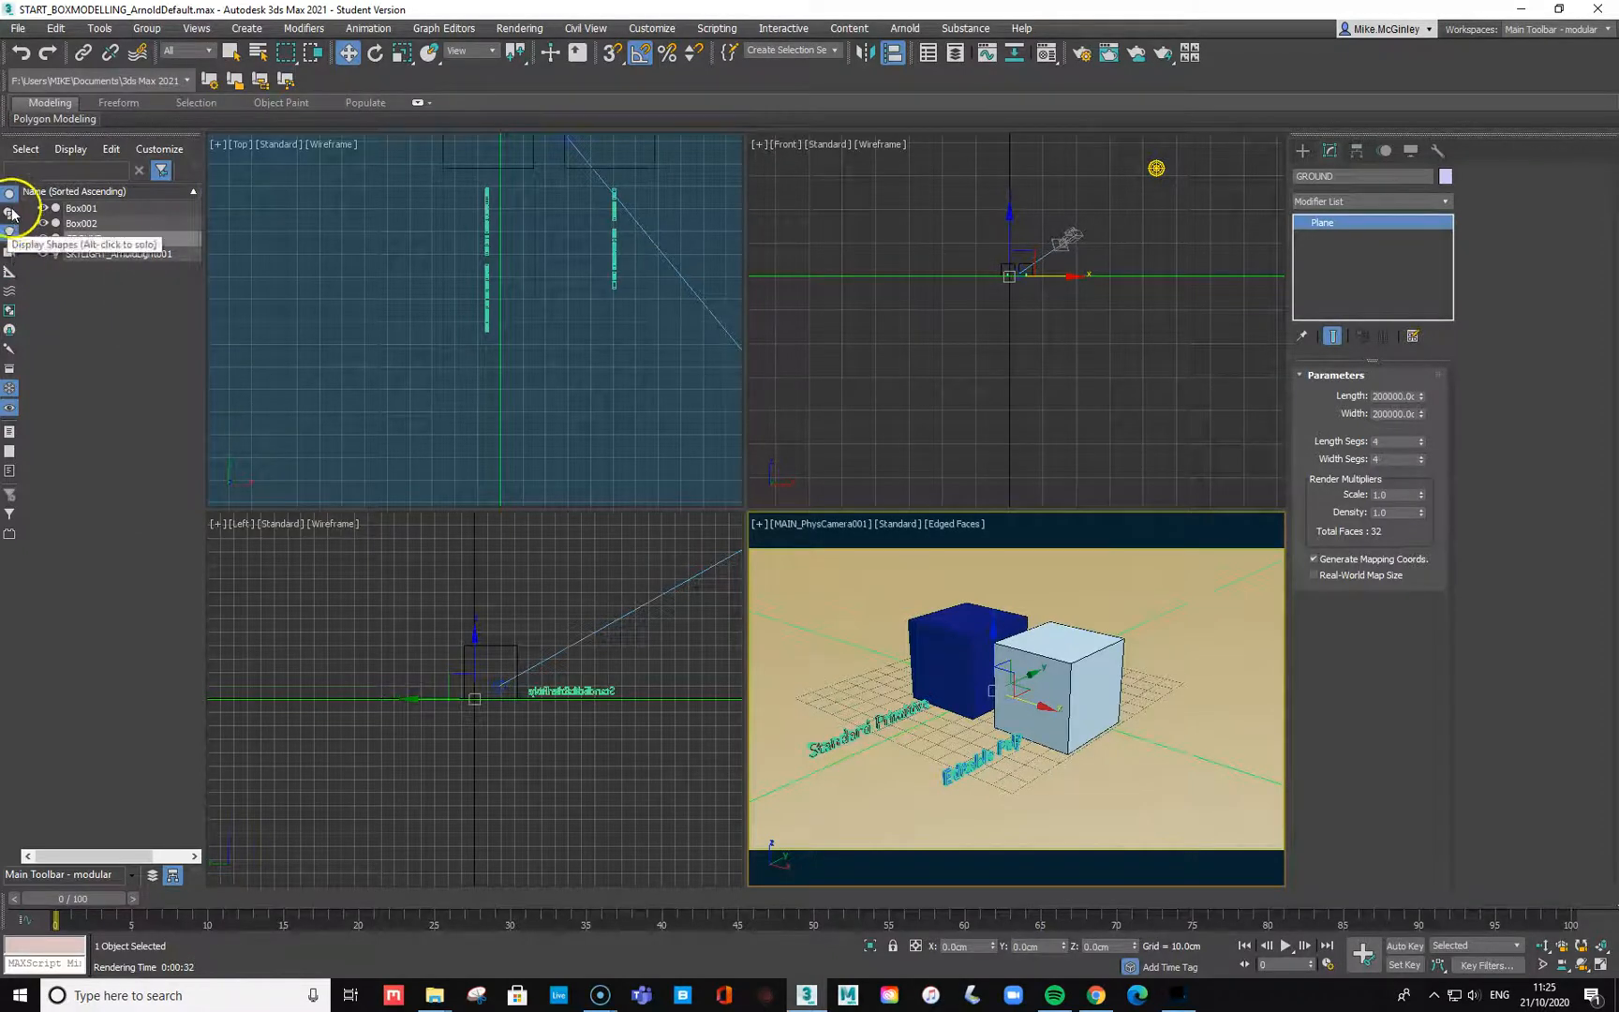
mouse_move(71, 126)
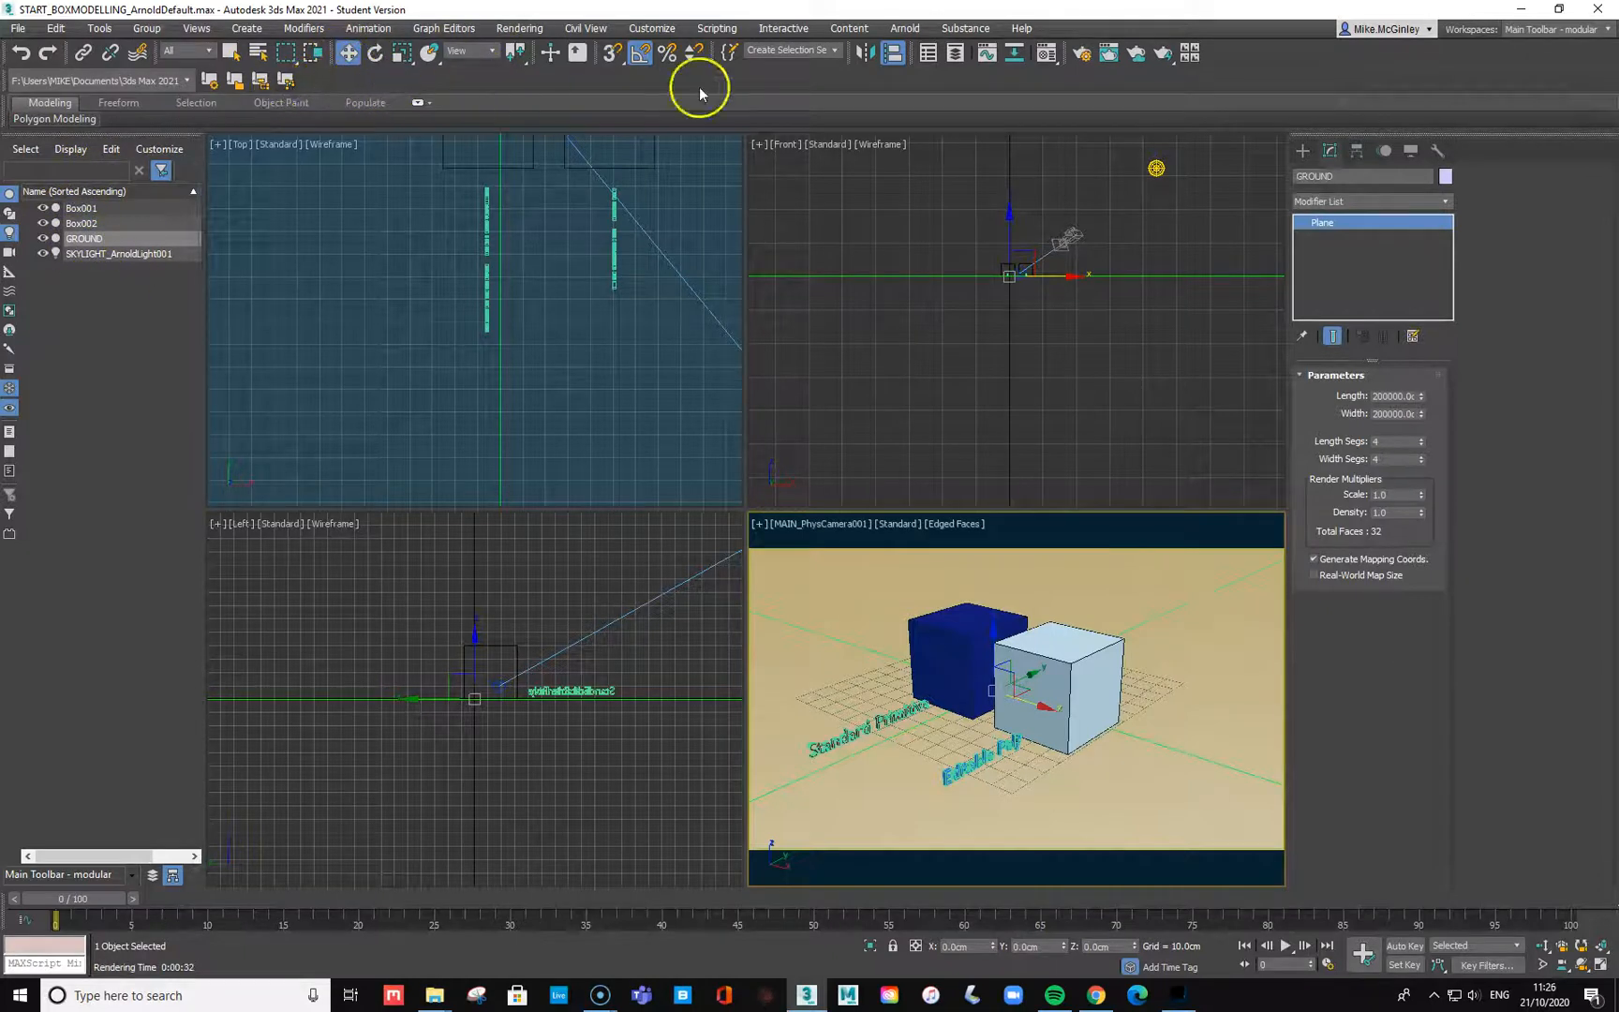
left_click(1547, 35)
left_click(1548, 36)
left_click(1548, 34)
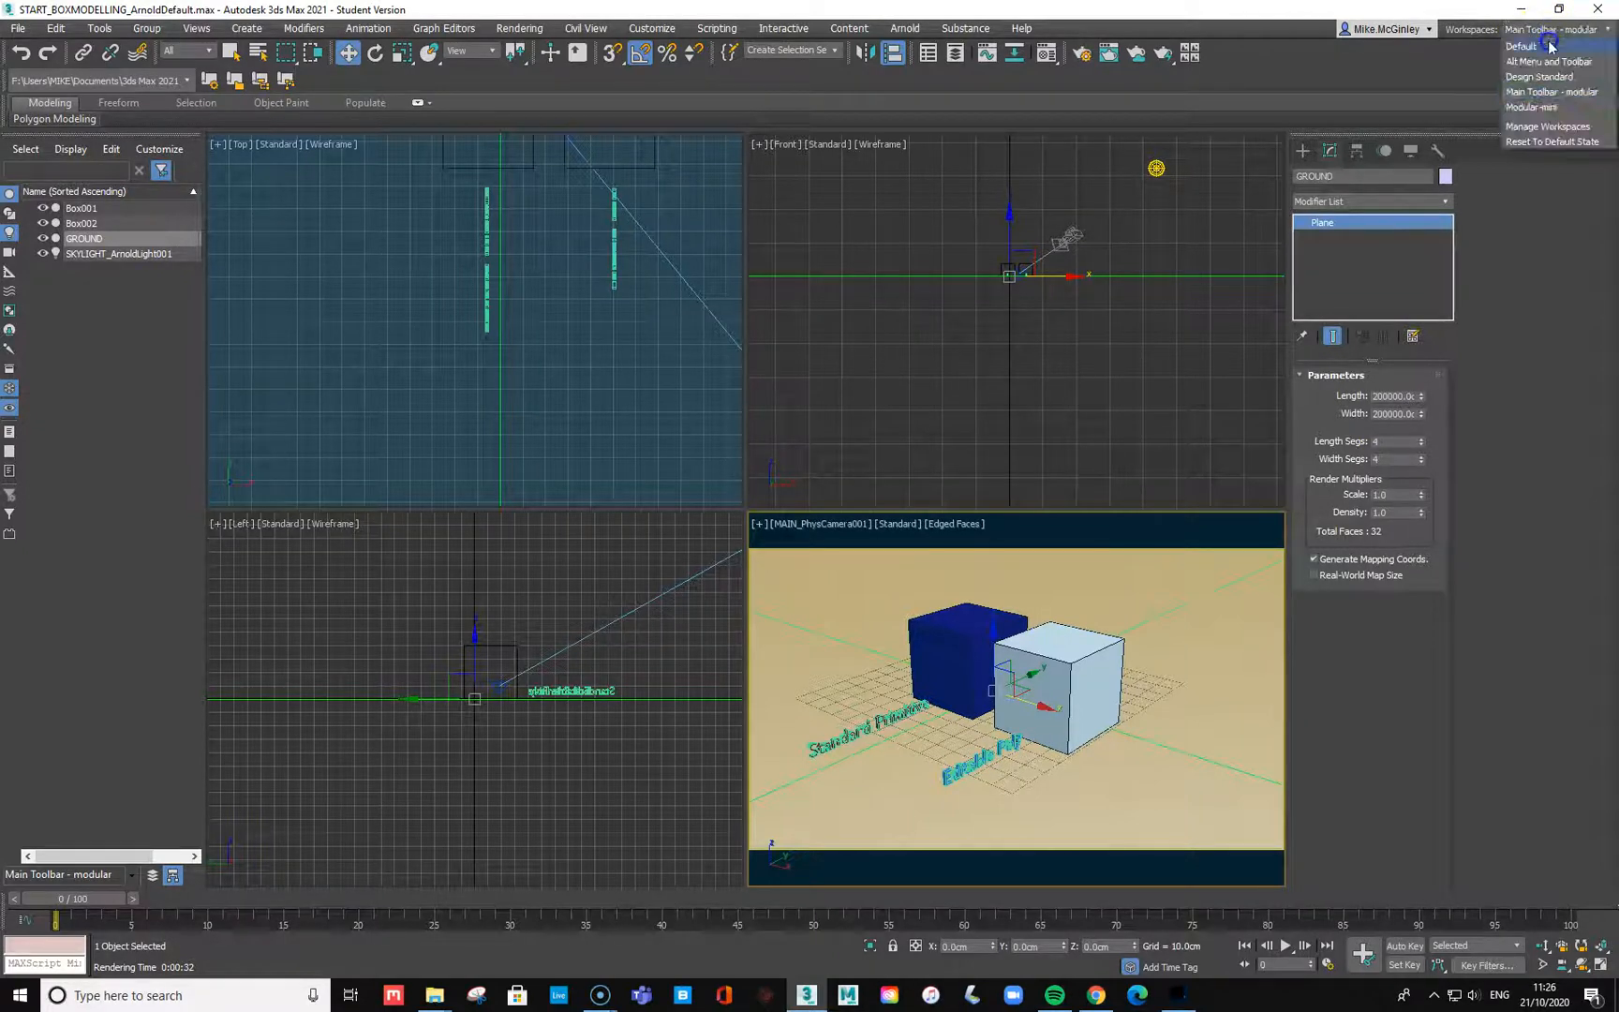
left_click(1519, 93)
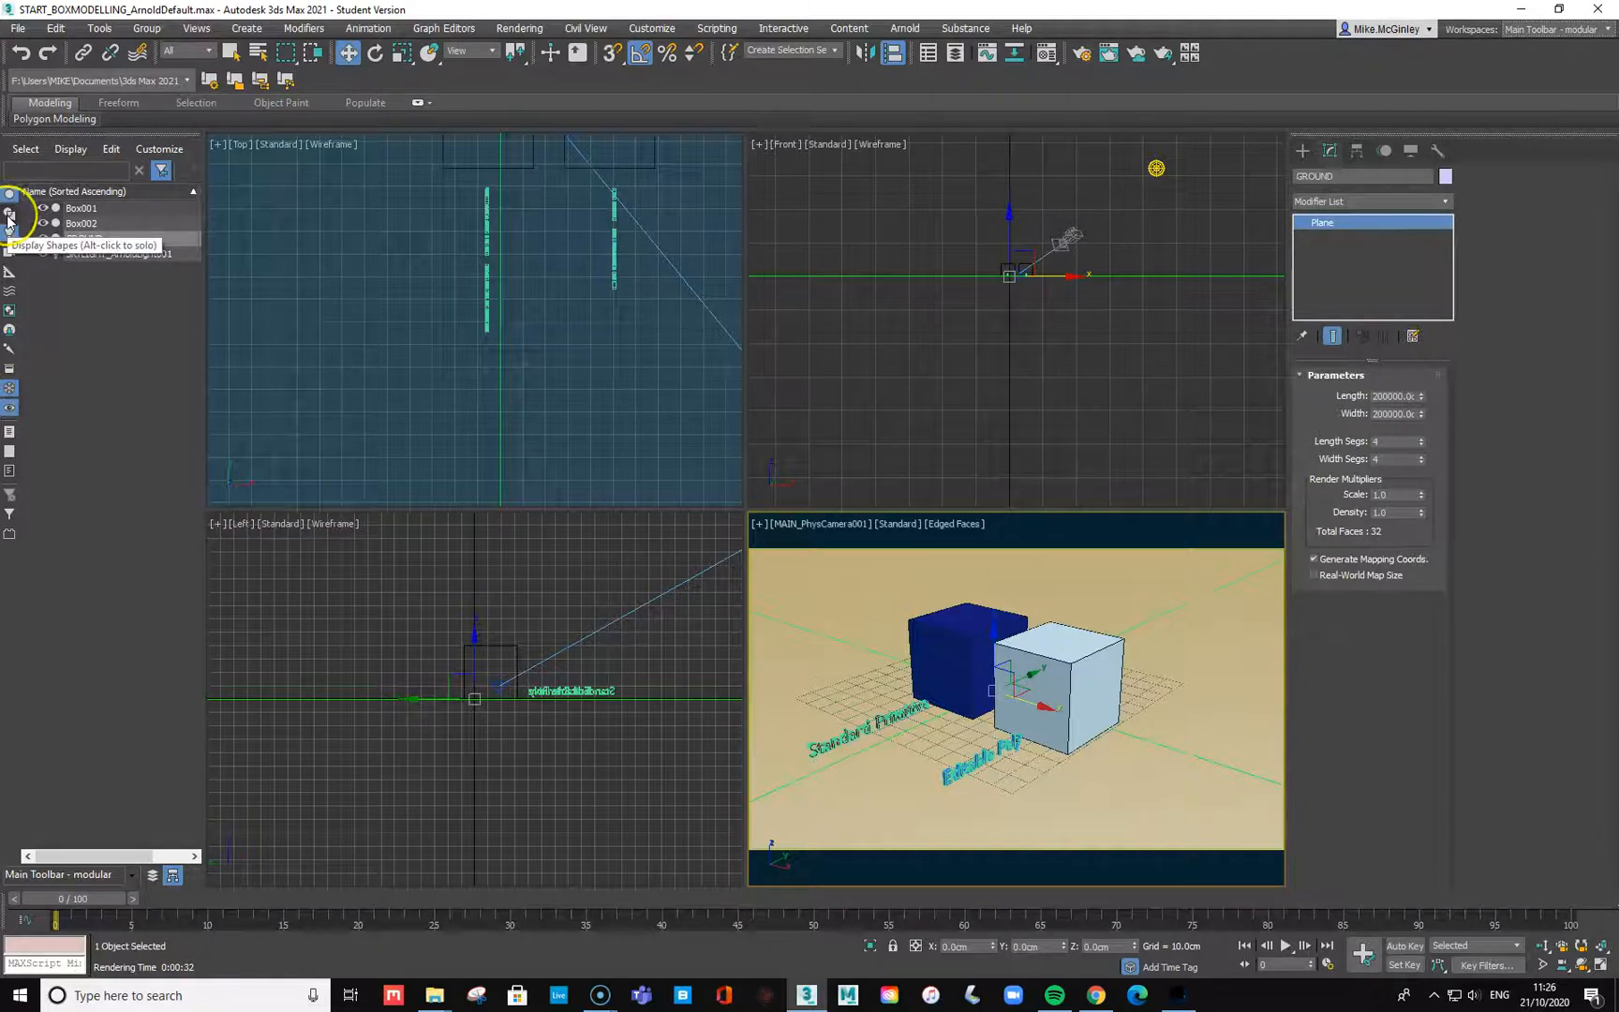
Step: Limit the docked Scene Explorer list to geometry by turning off the display of hidden objects, frozen objects and lights
left_click(8, 410)
left_click(9, 390)
left_click(9, 232)
left_click(9, 193)
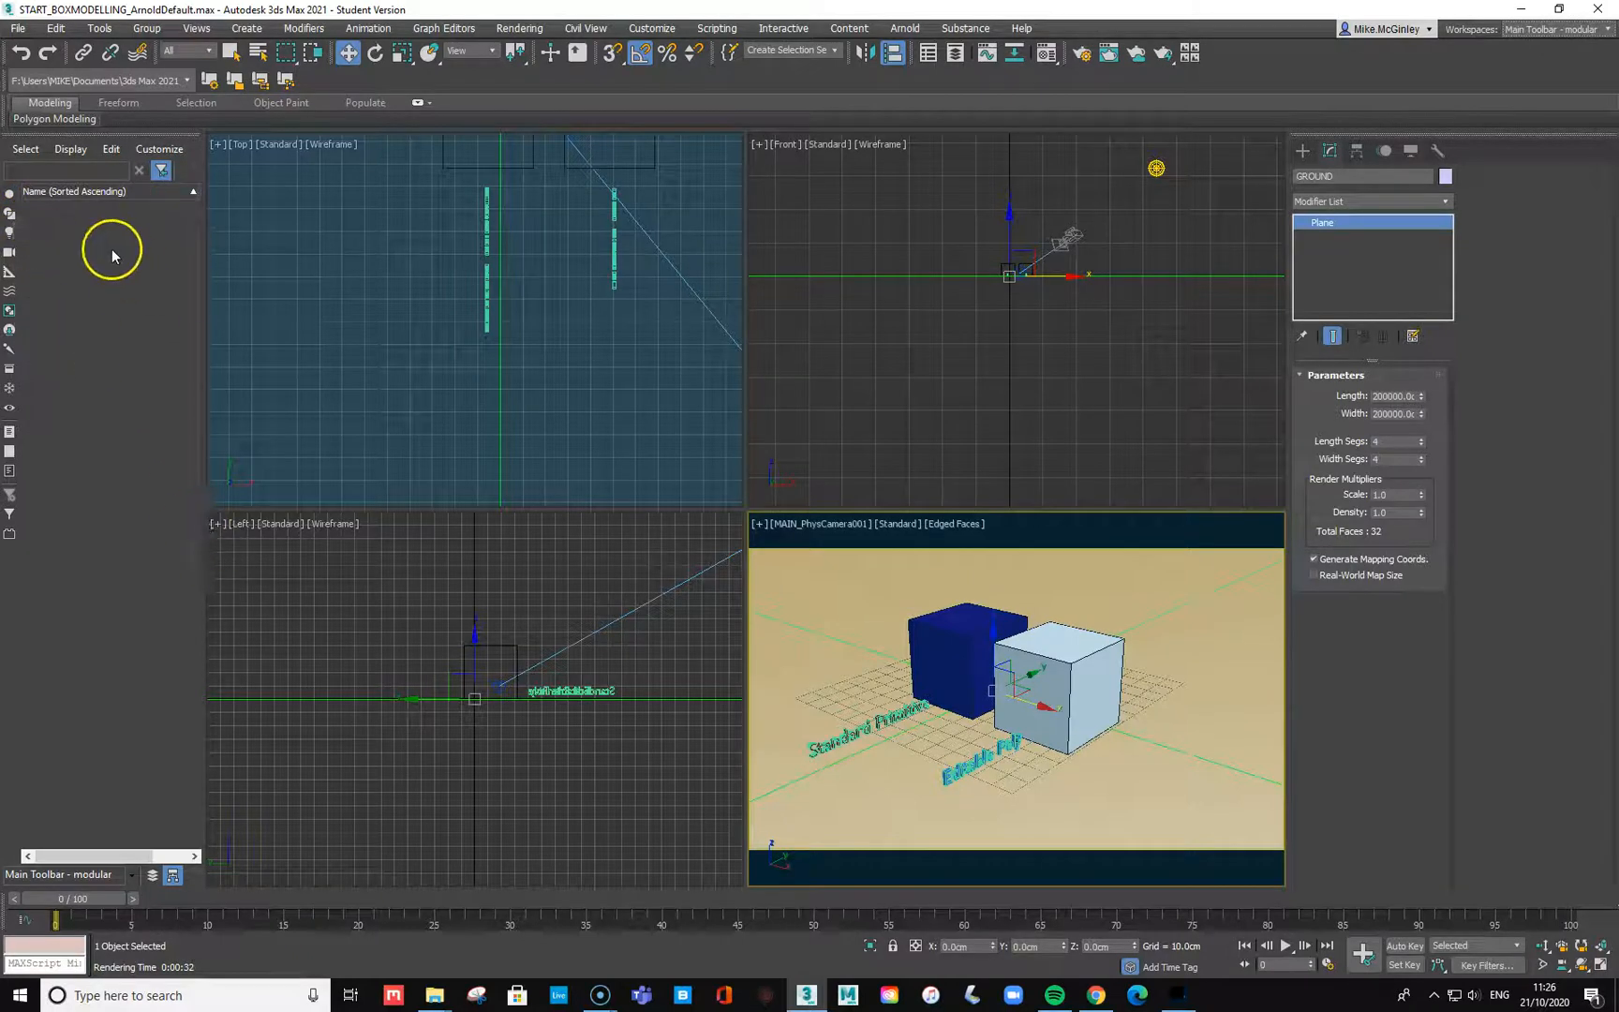
left_click(9, 194)
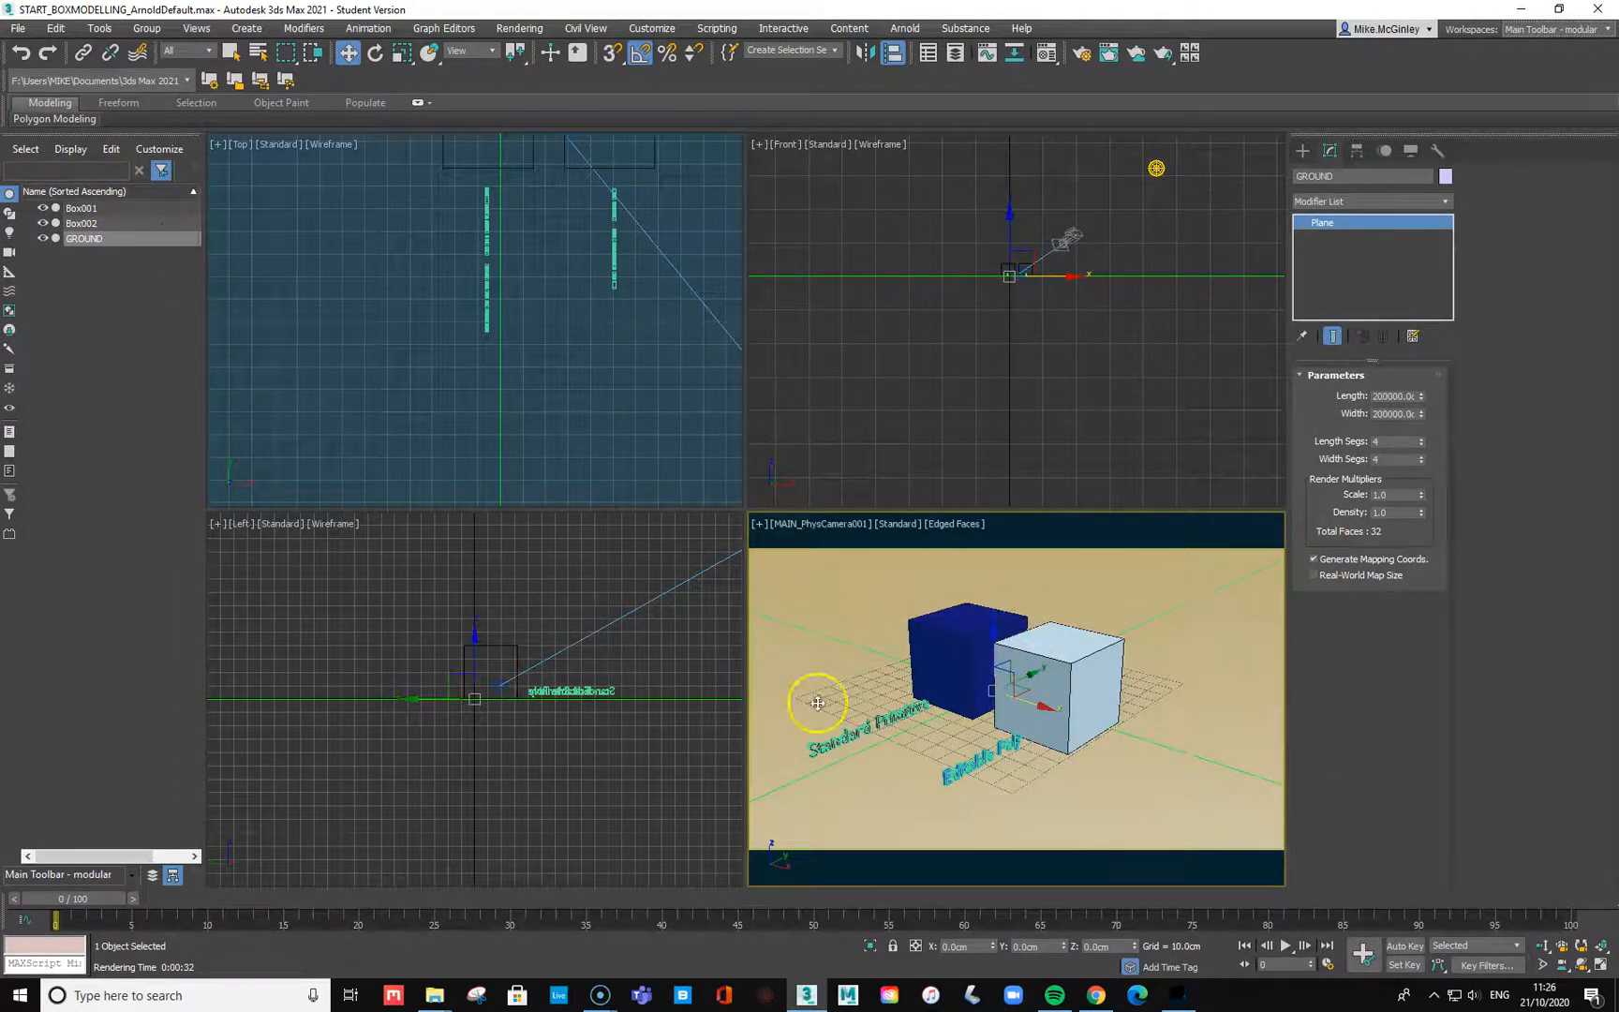
Step: Freeze the GROUND plane and check it by temporarily showing frozen objects in the Scene Explorer
left_click(87, 238)
left_click(127, 350)
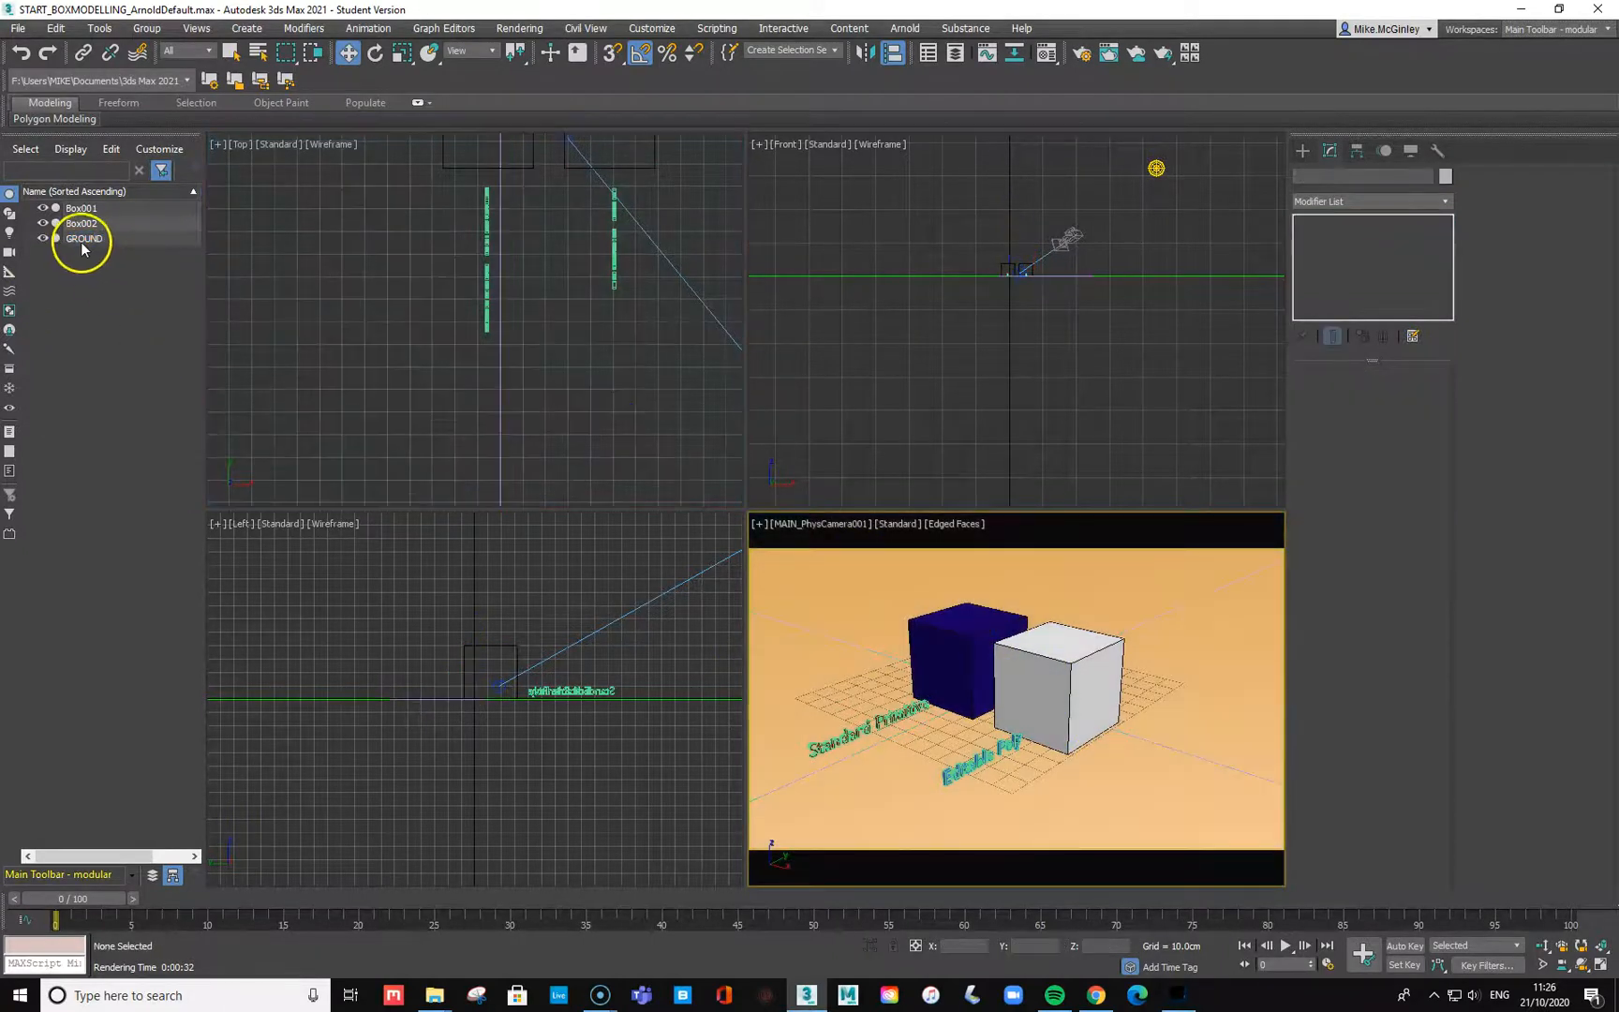
left_click(83, 240)
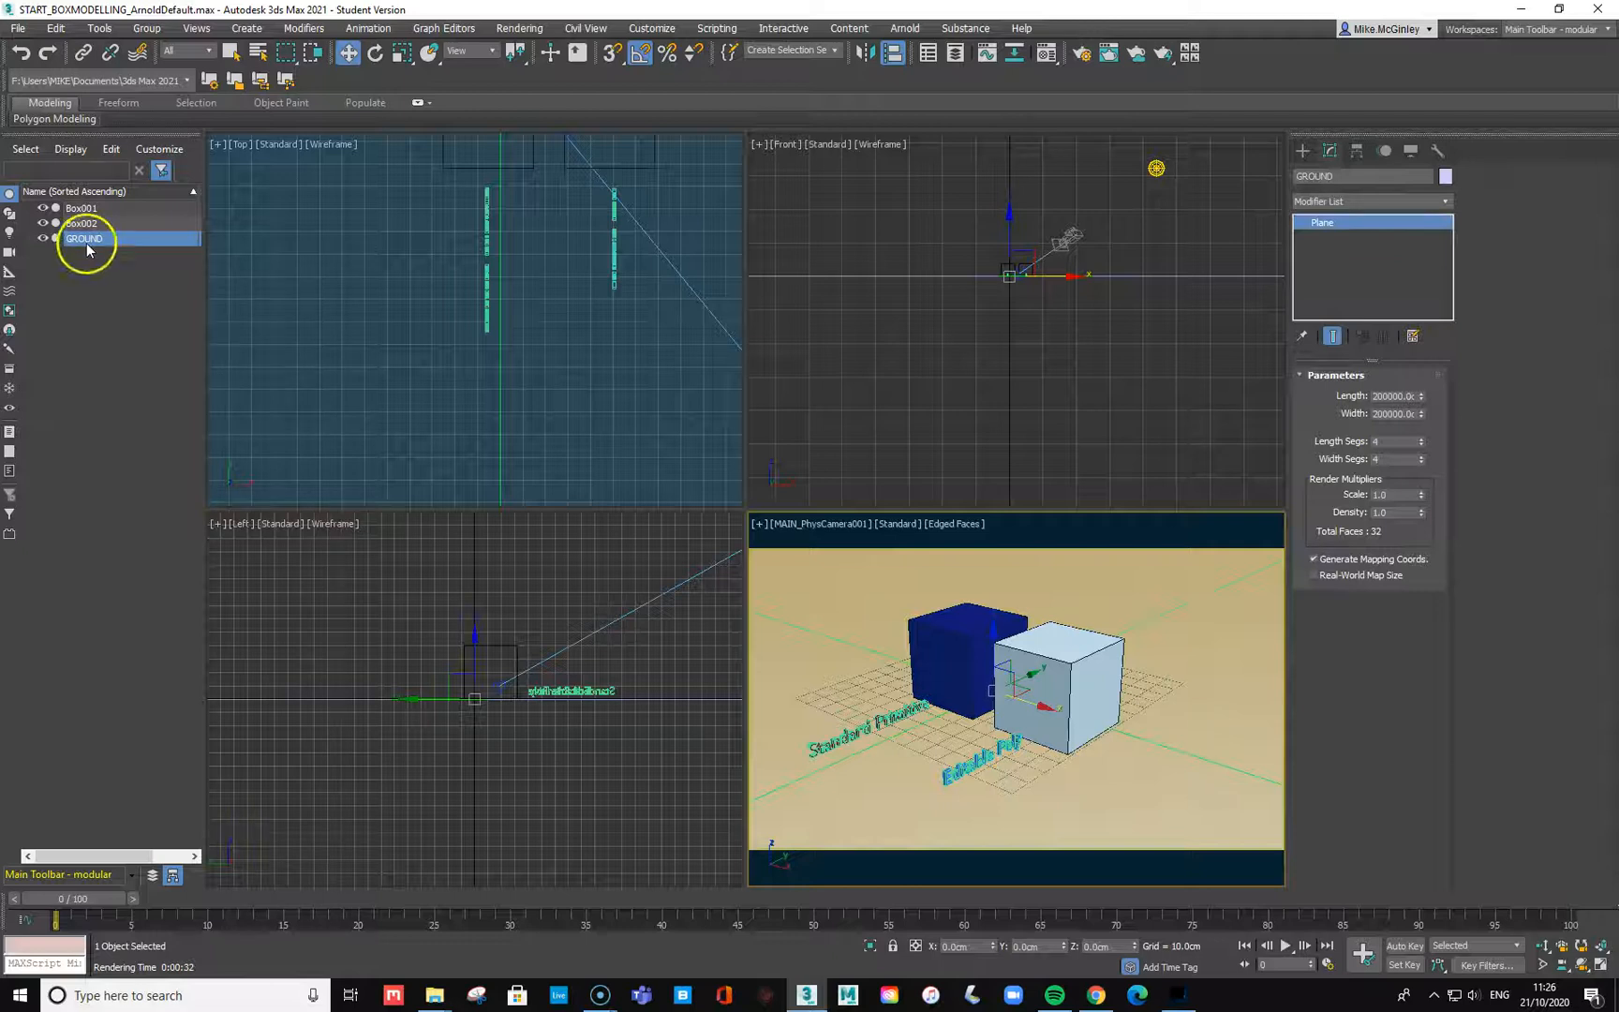
right_click(168, 242)
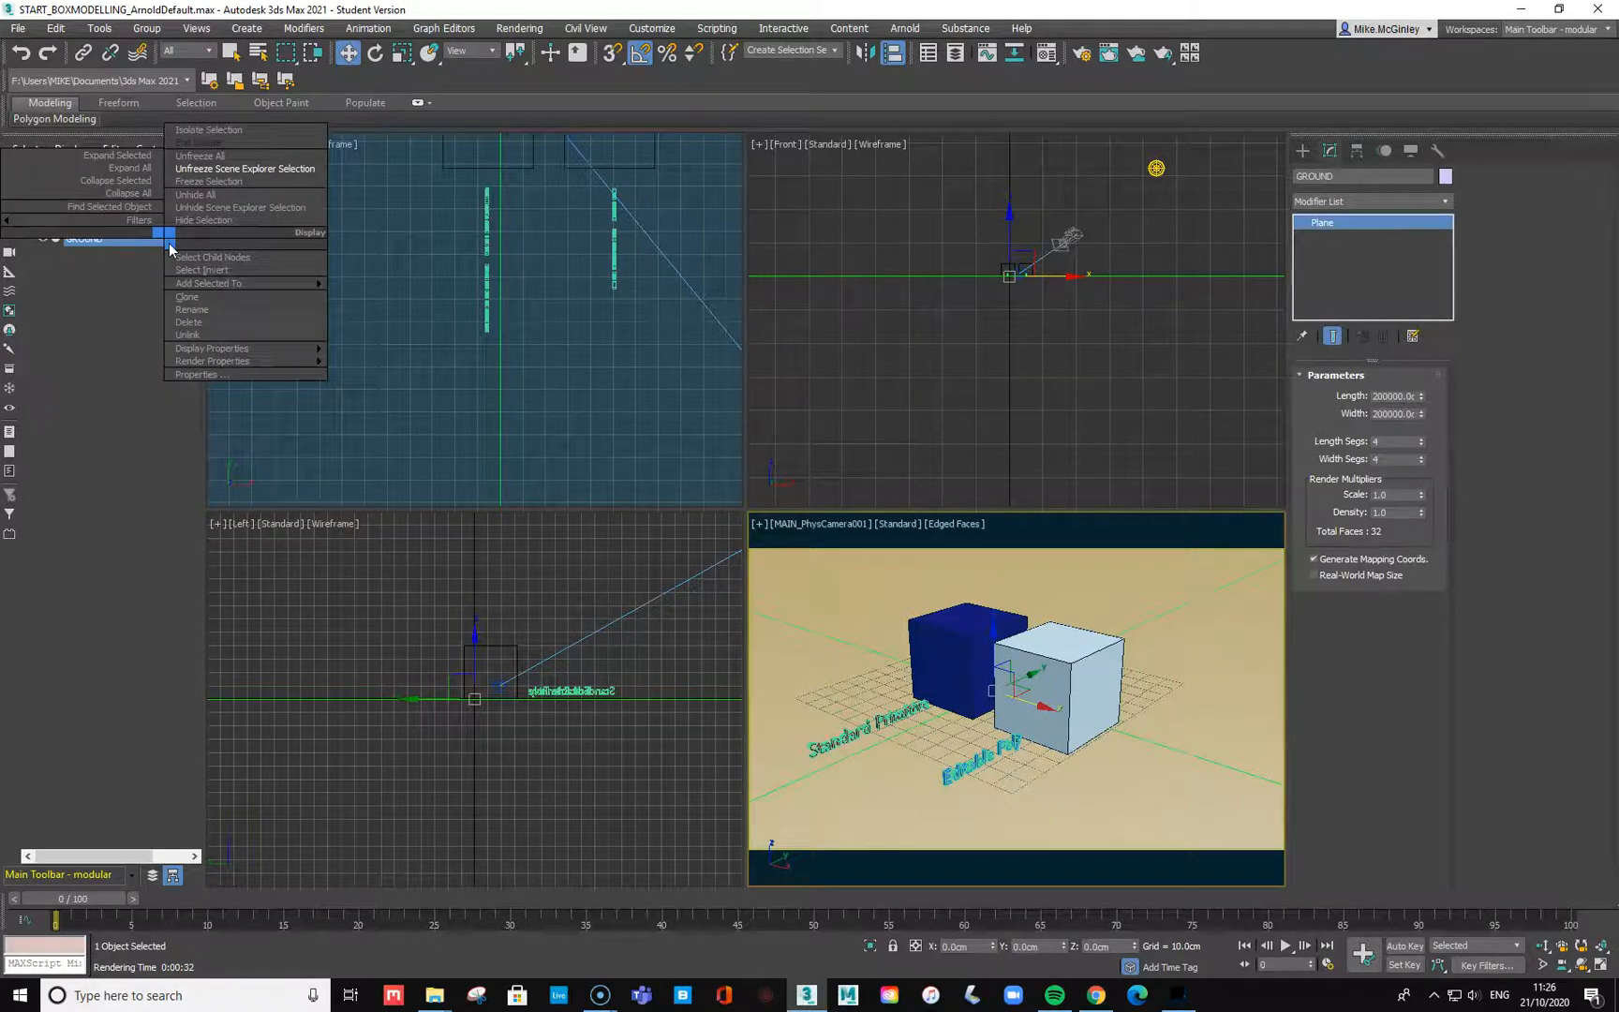
left_click(206, 179)
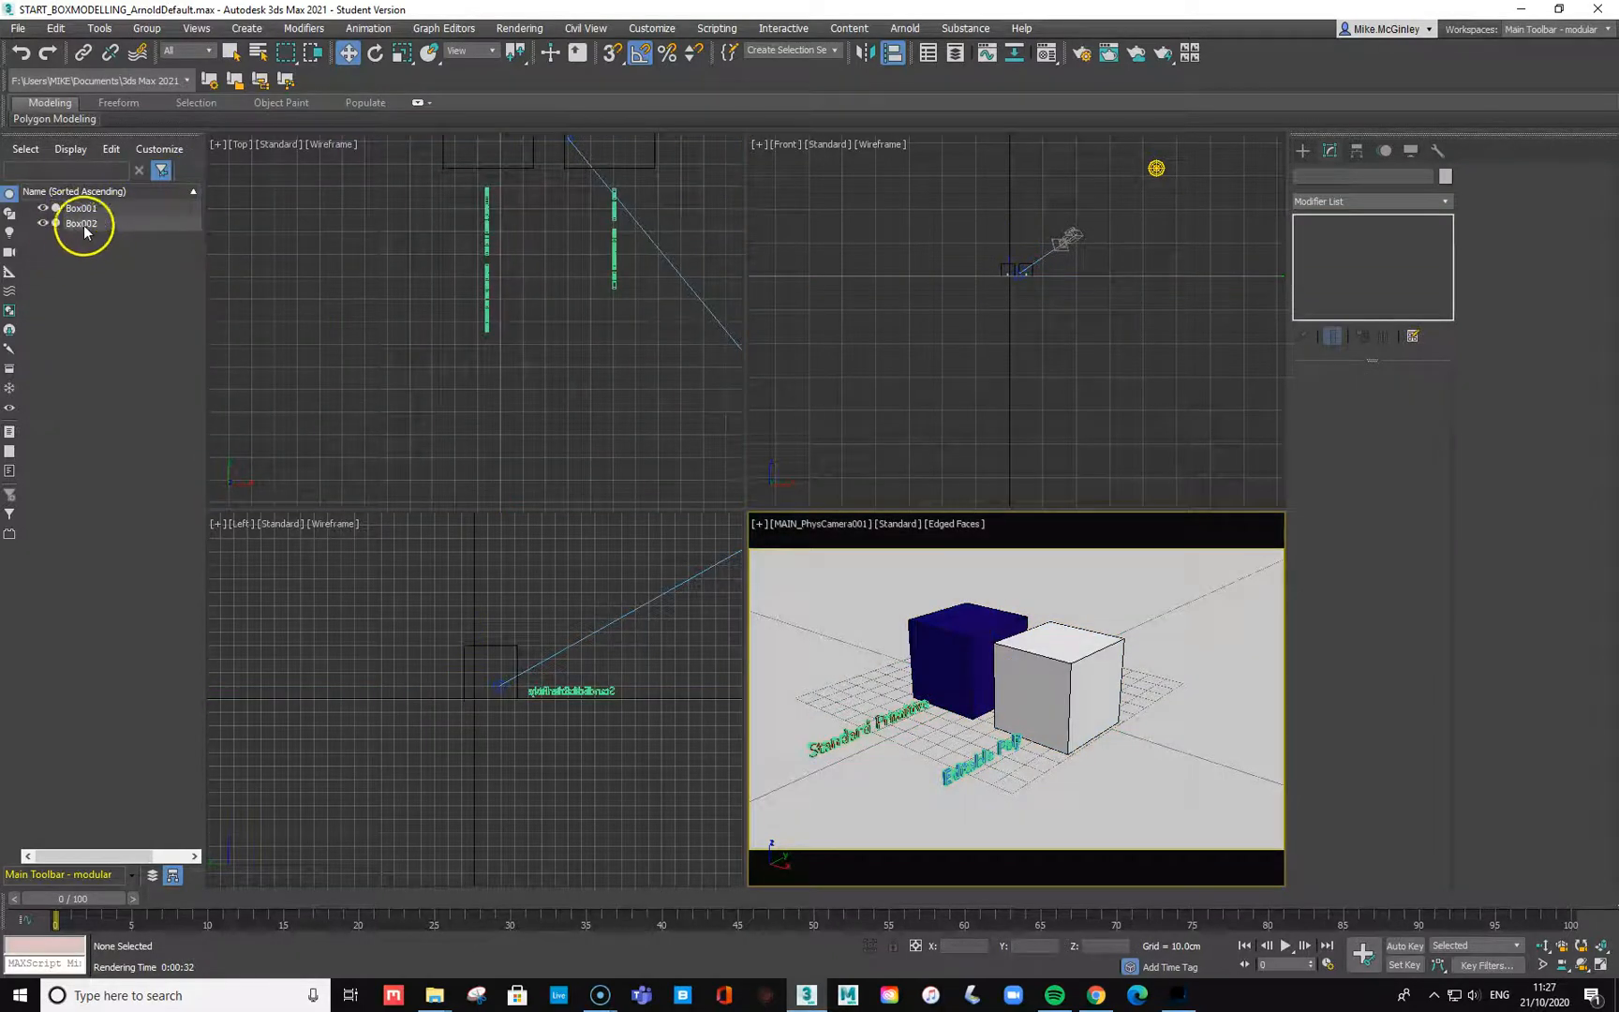
left_click(9, 394)
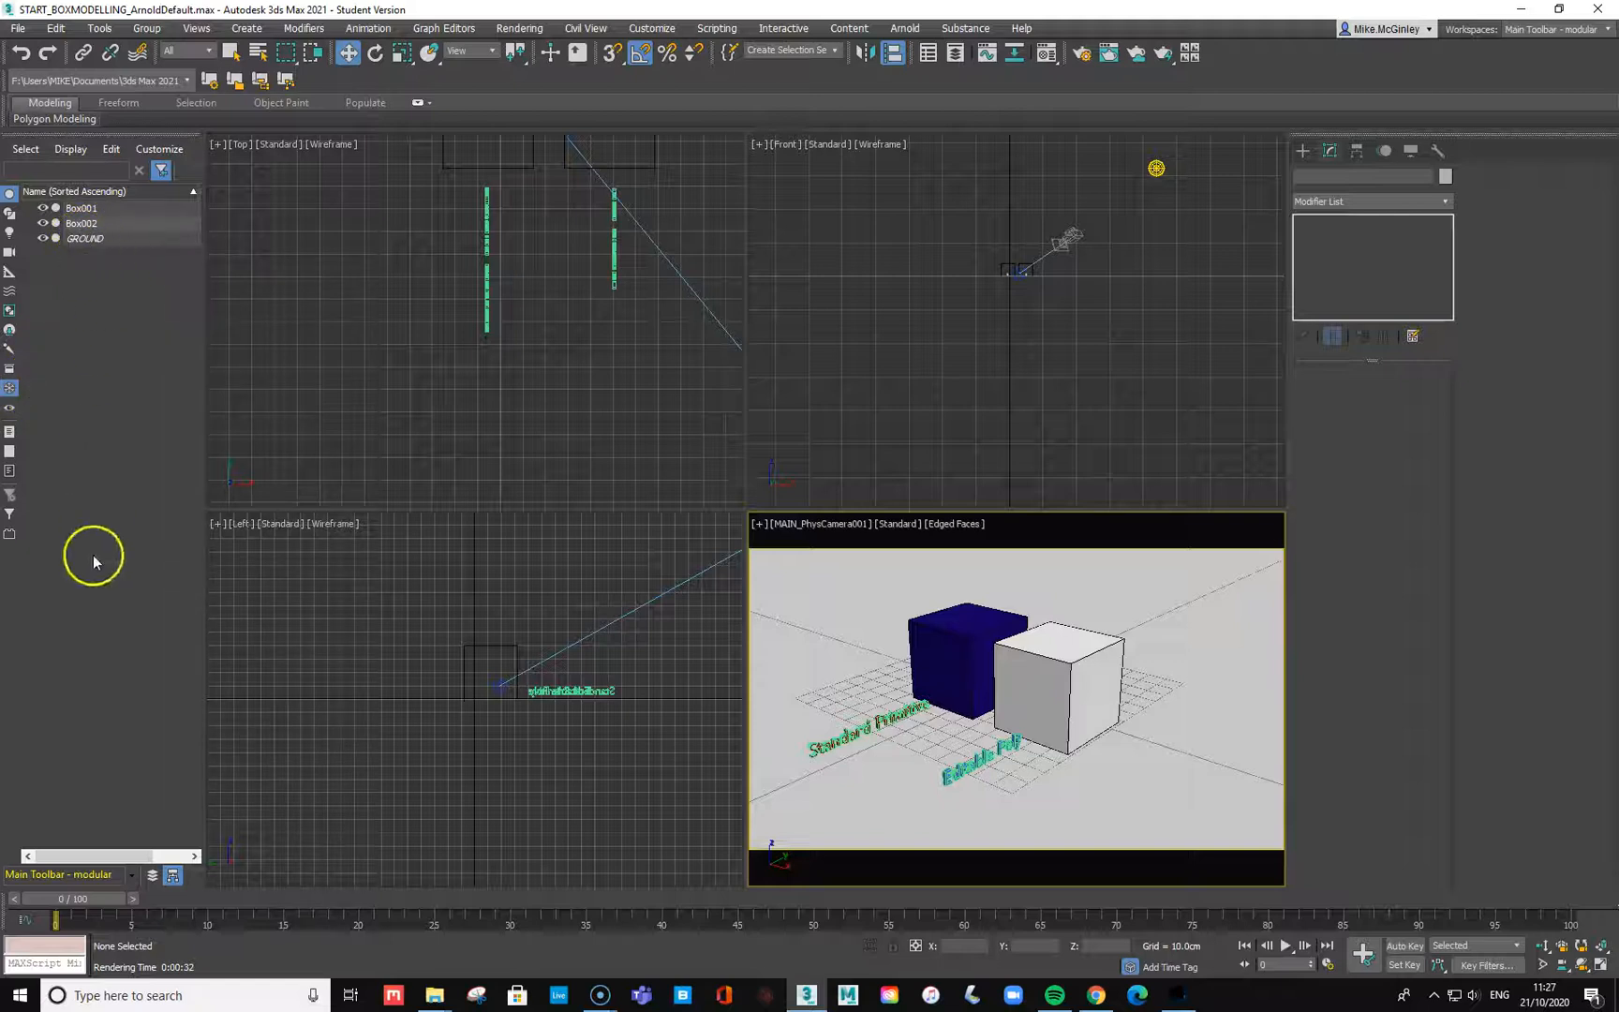
left_click(9, 388)
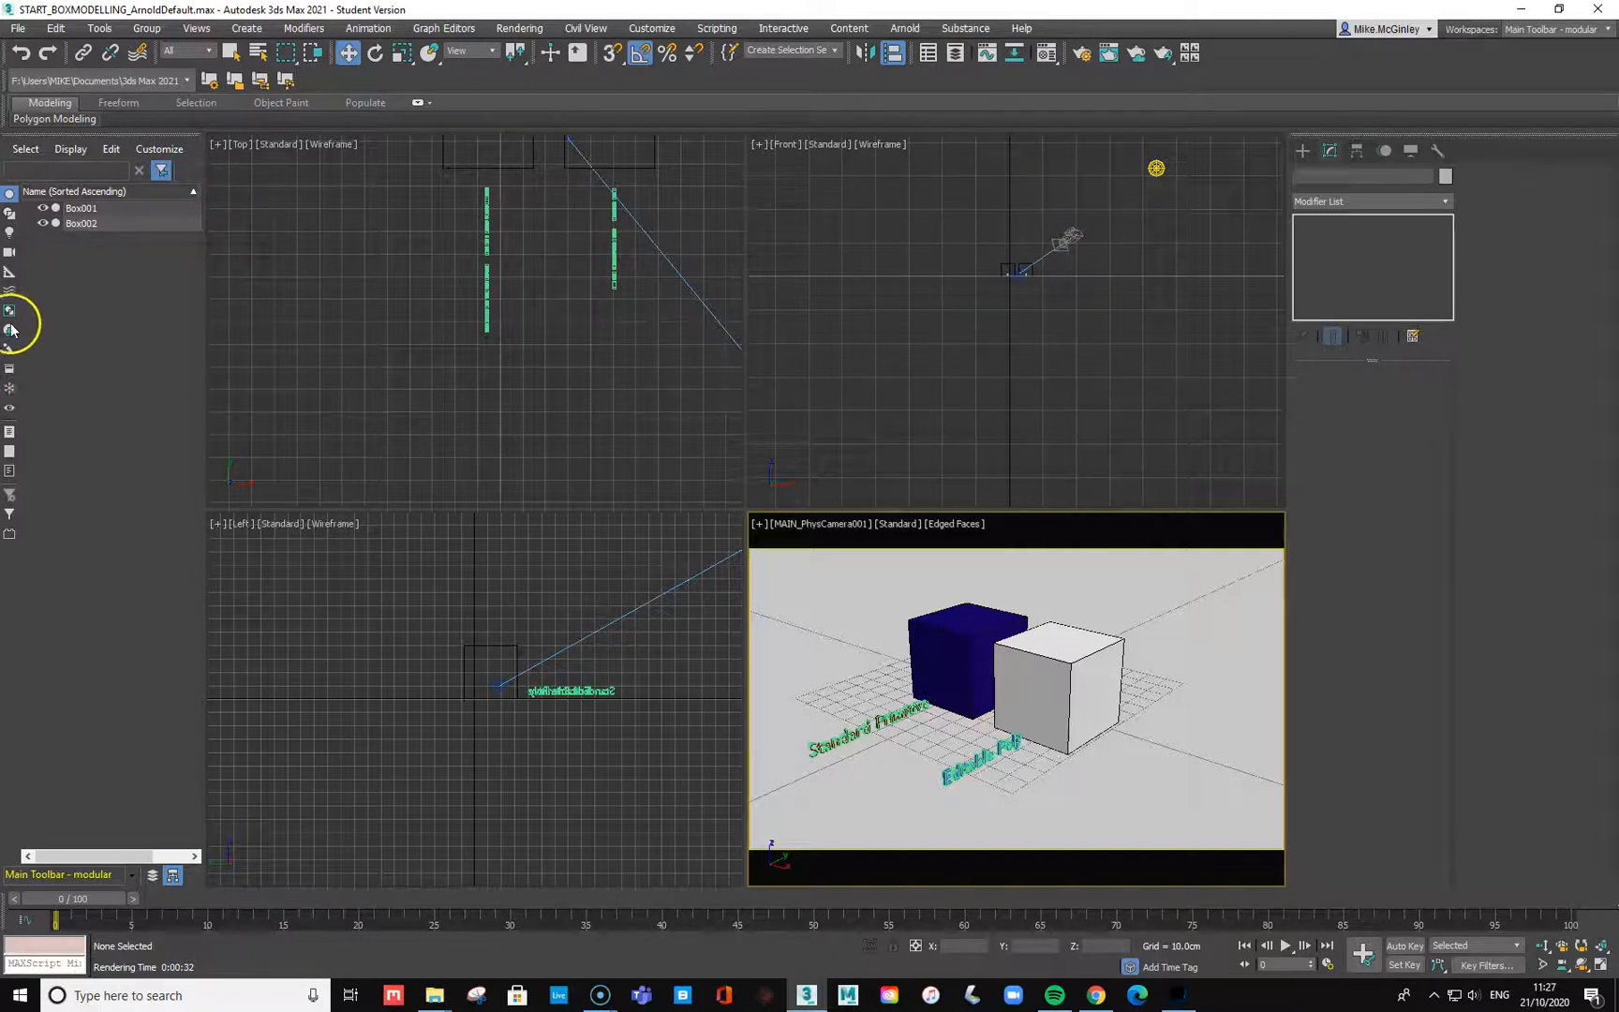
Step: Show cameras in the Scene Explorer, freeze MAIN_PhysCamera001.Target, and hide cameras and frozen objects from the list
left_click(9, 254)
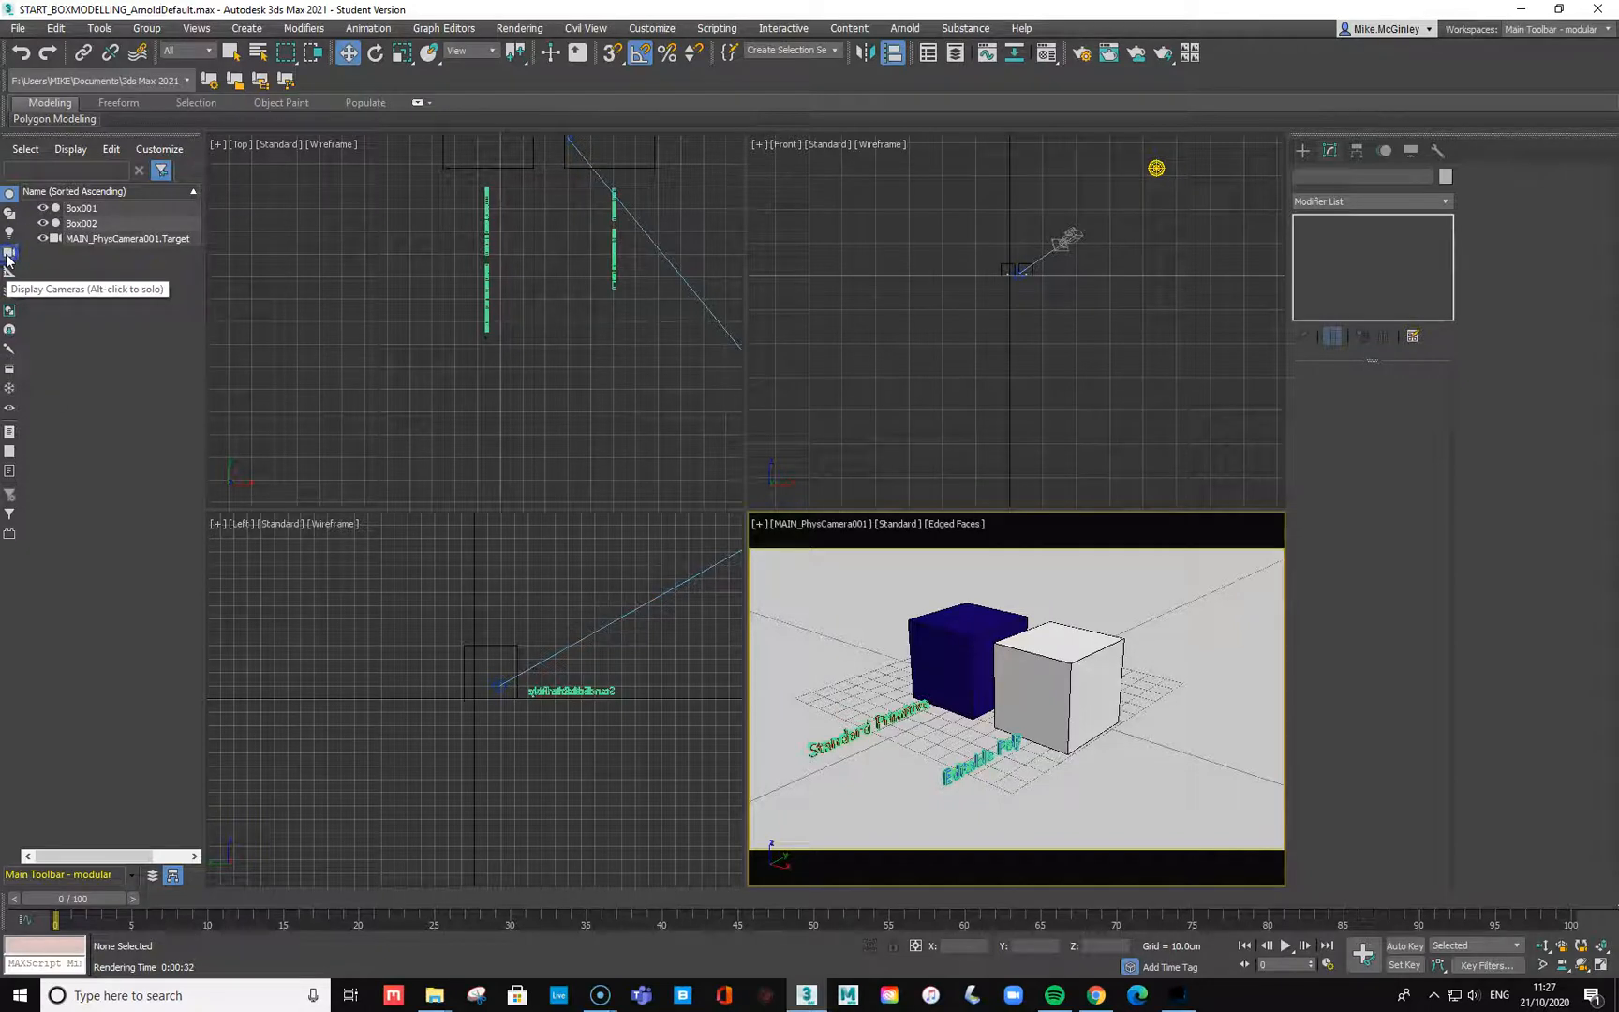
left_click(126, 239)
right_click(169, 241)
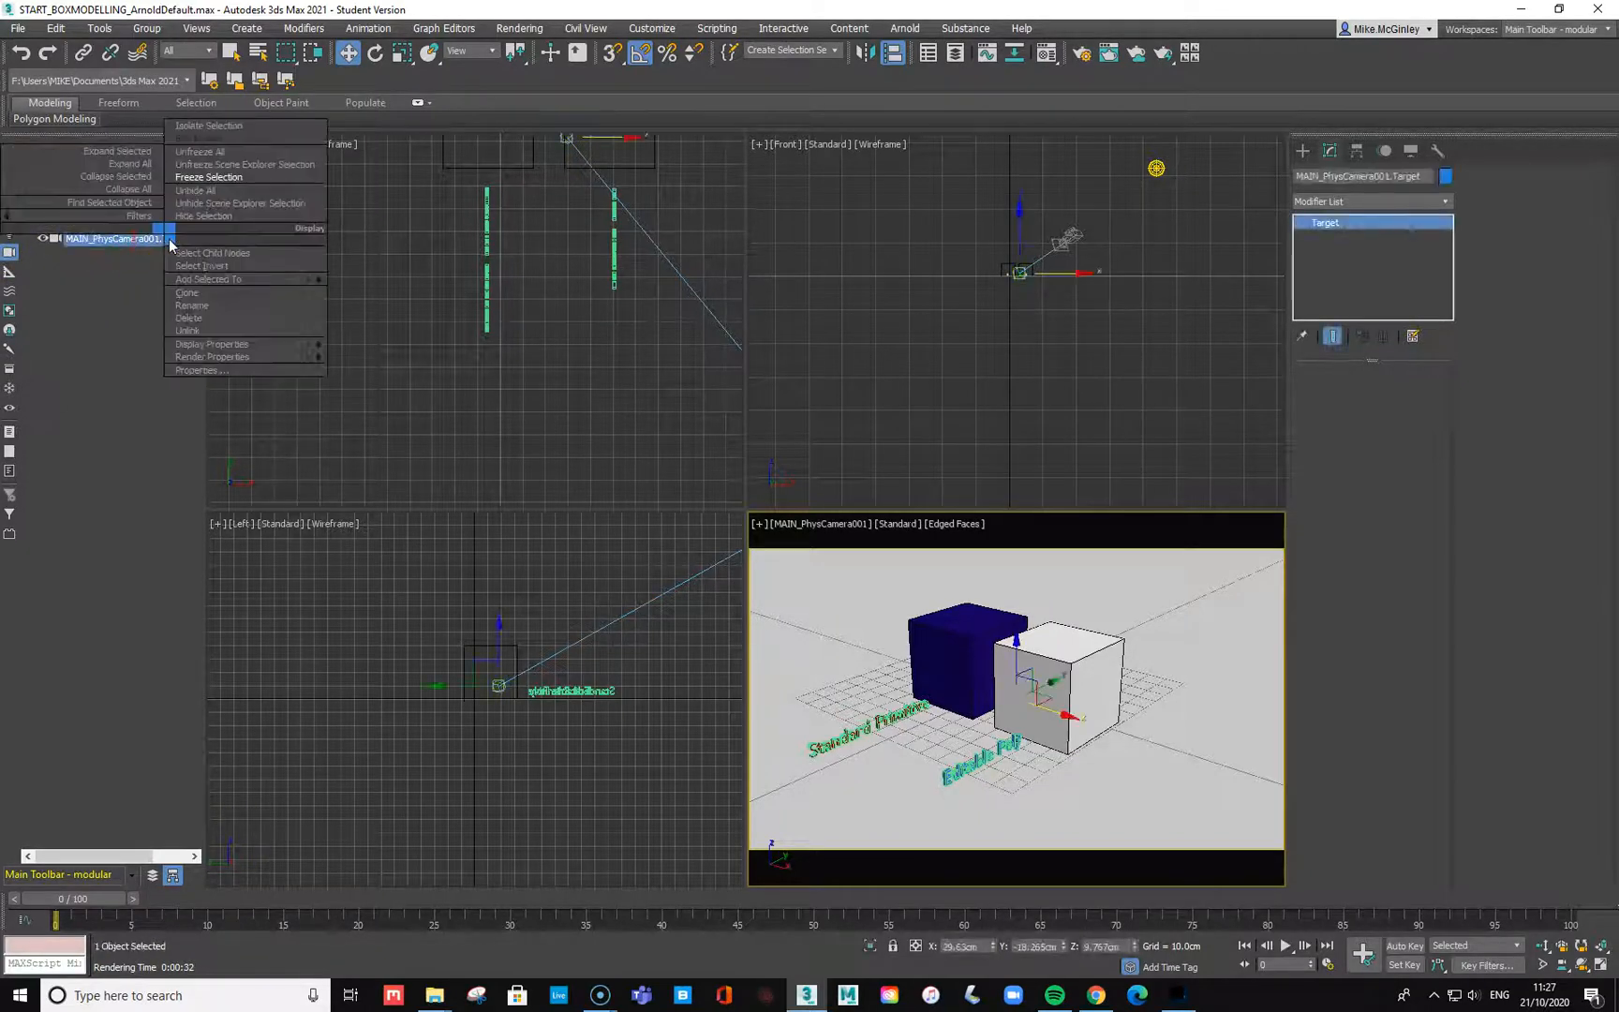
left_click(208, 178)
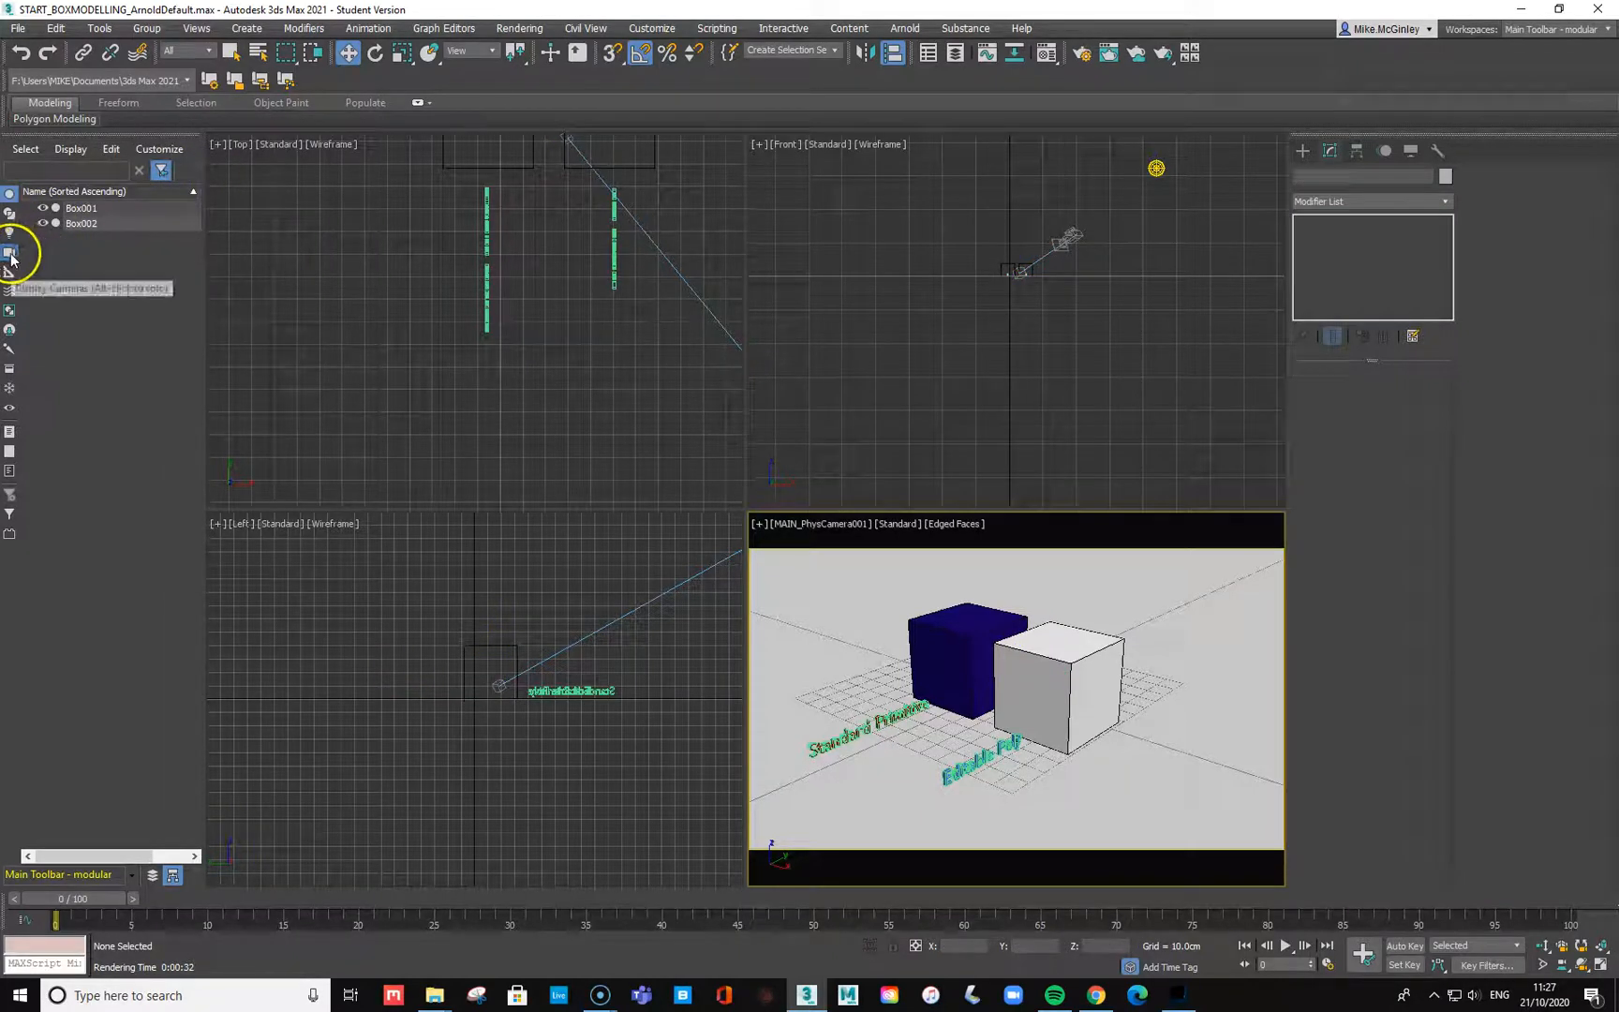
left_click(8, 397)
left_click(8, 397)
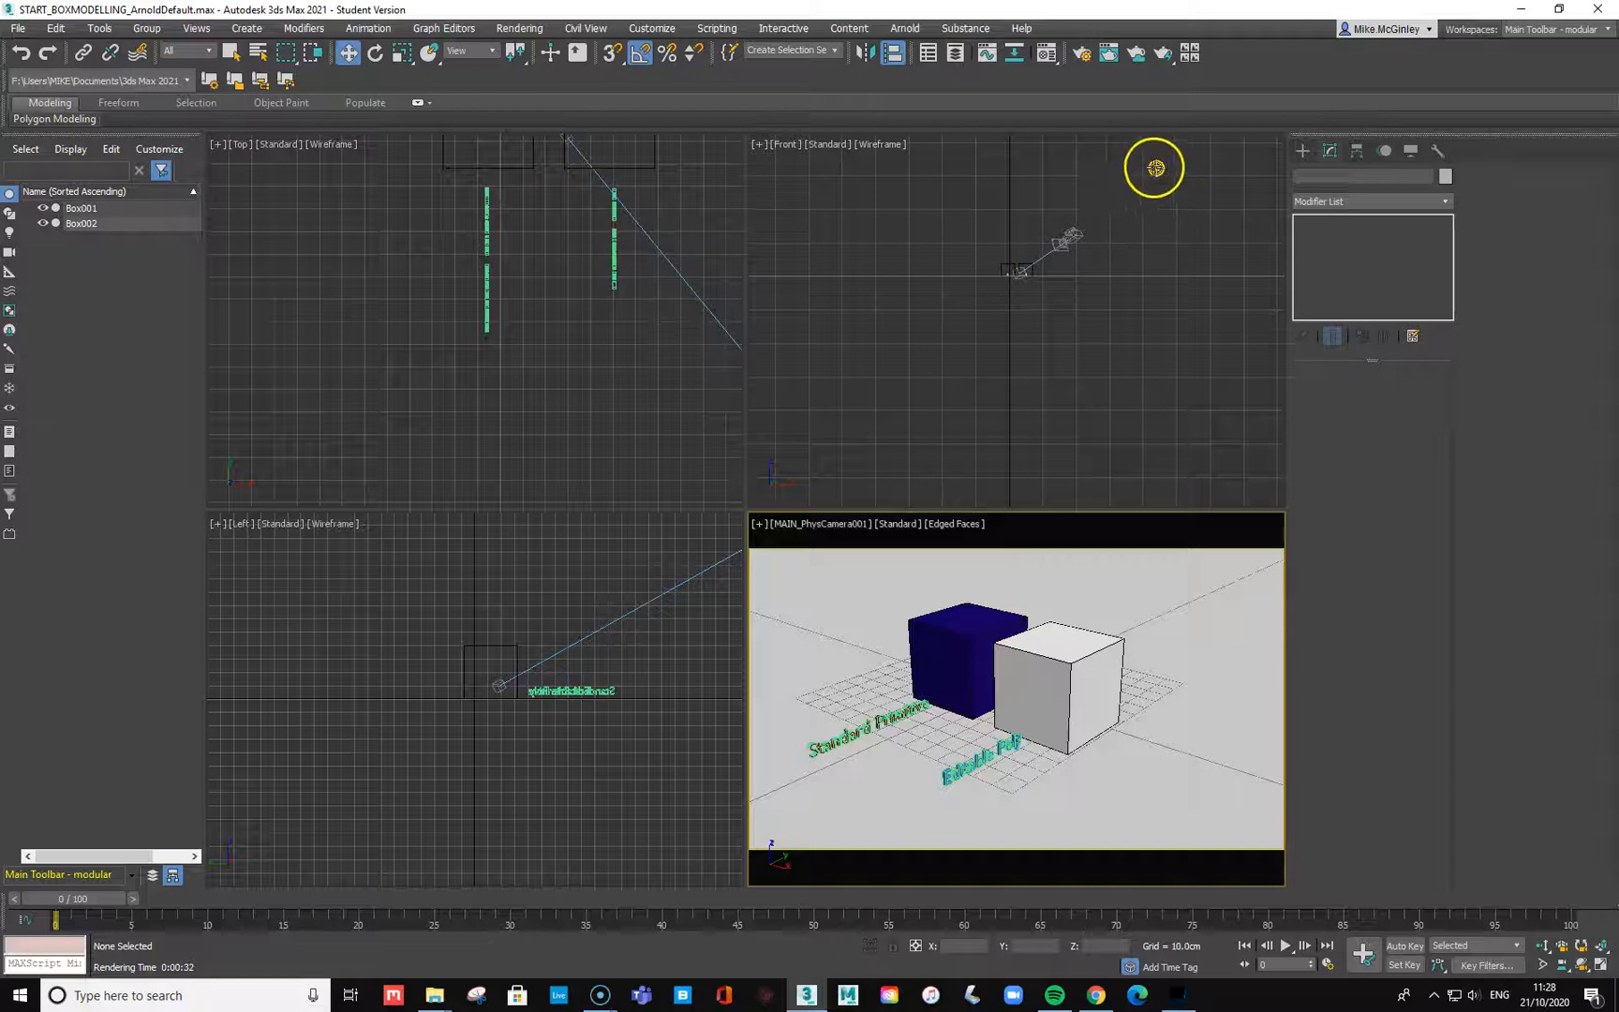
Step: Select the SKYLIGHT_ArnoldLight001 light and show lights in the Scene Explorer, leaving the light unfrozen
left_click(1155, 168)
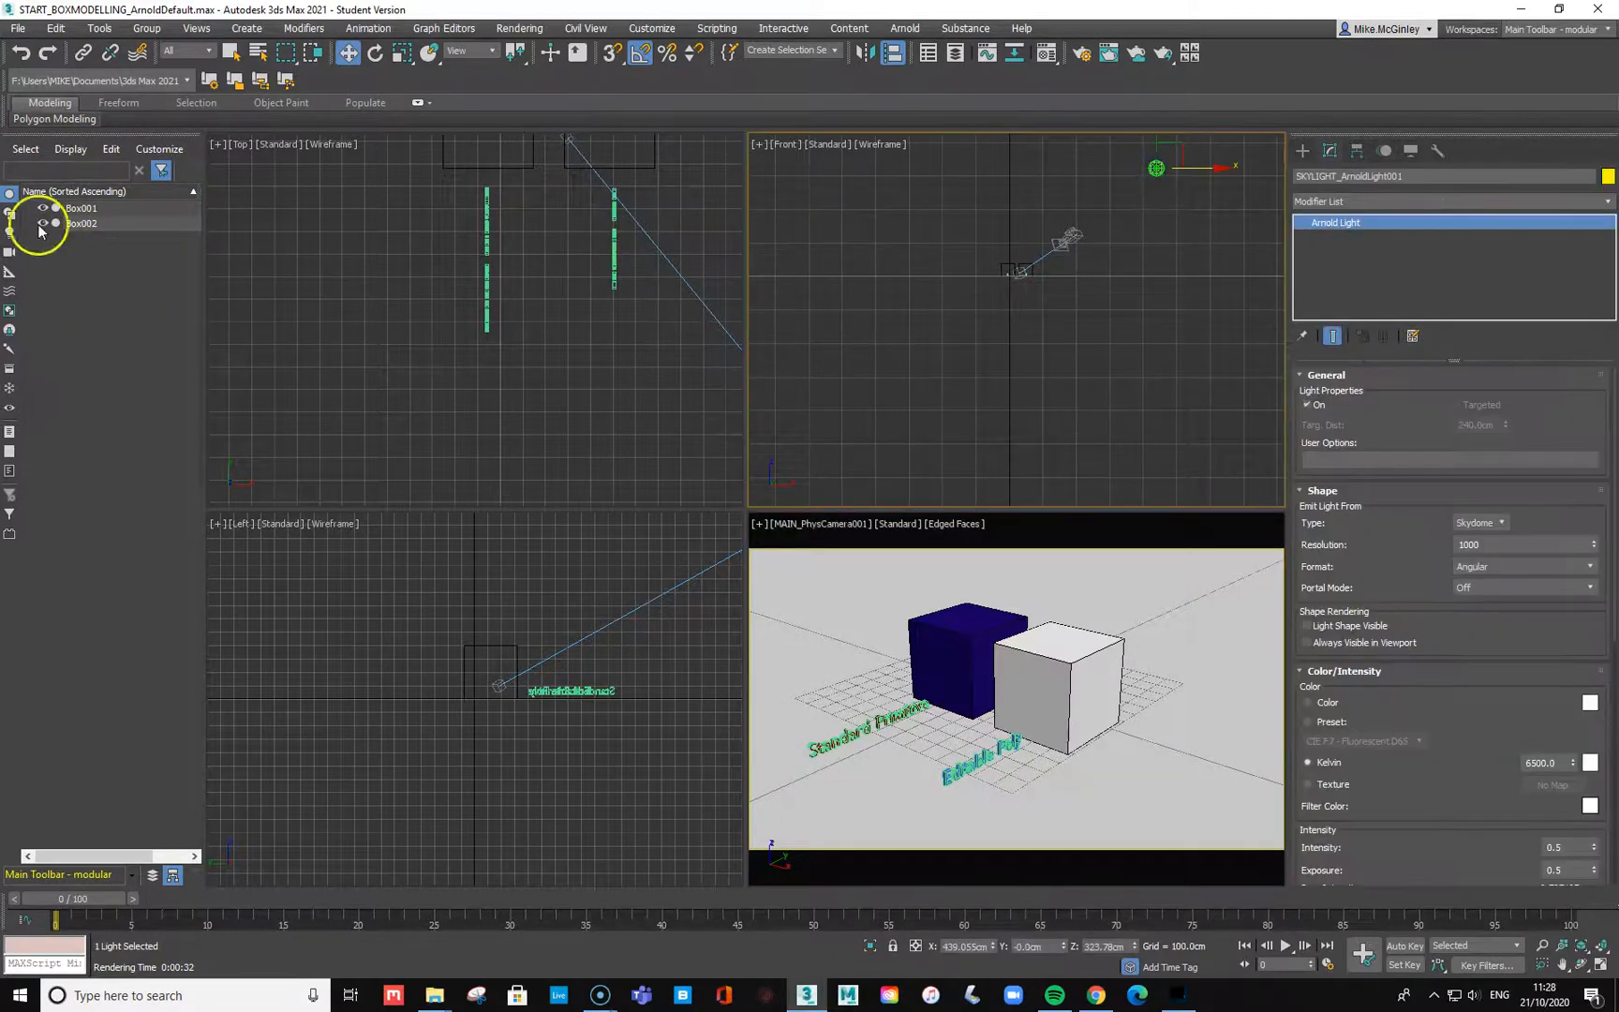
left_click(10, 233)
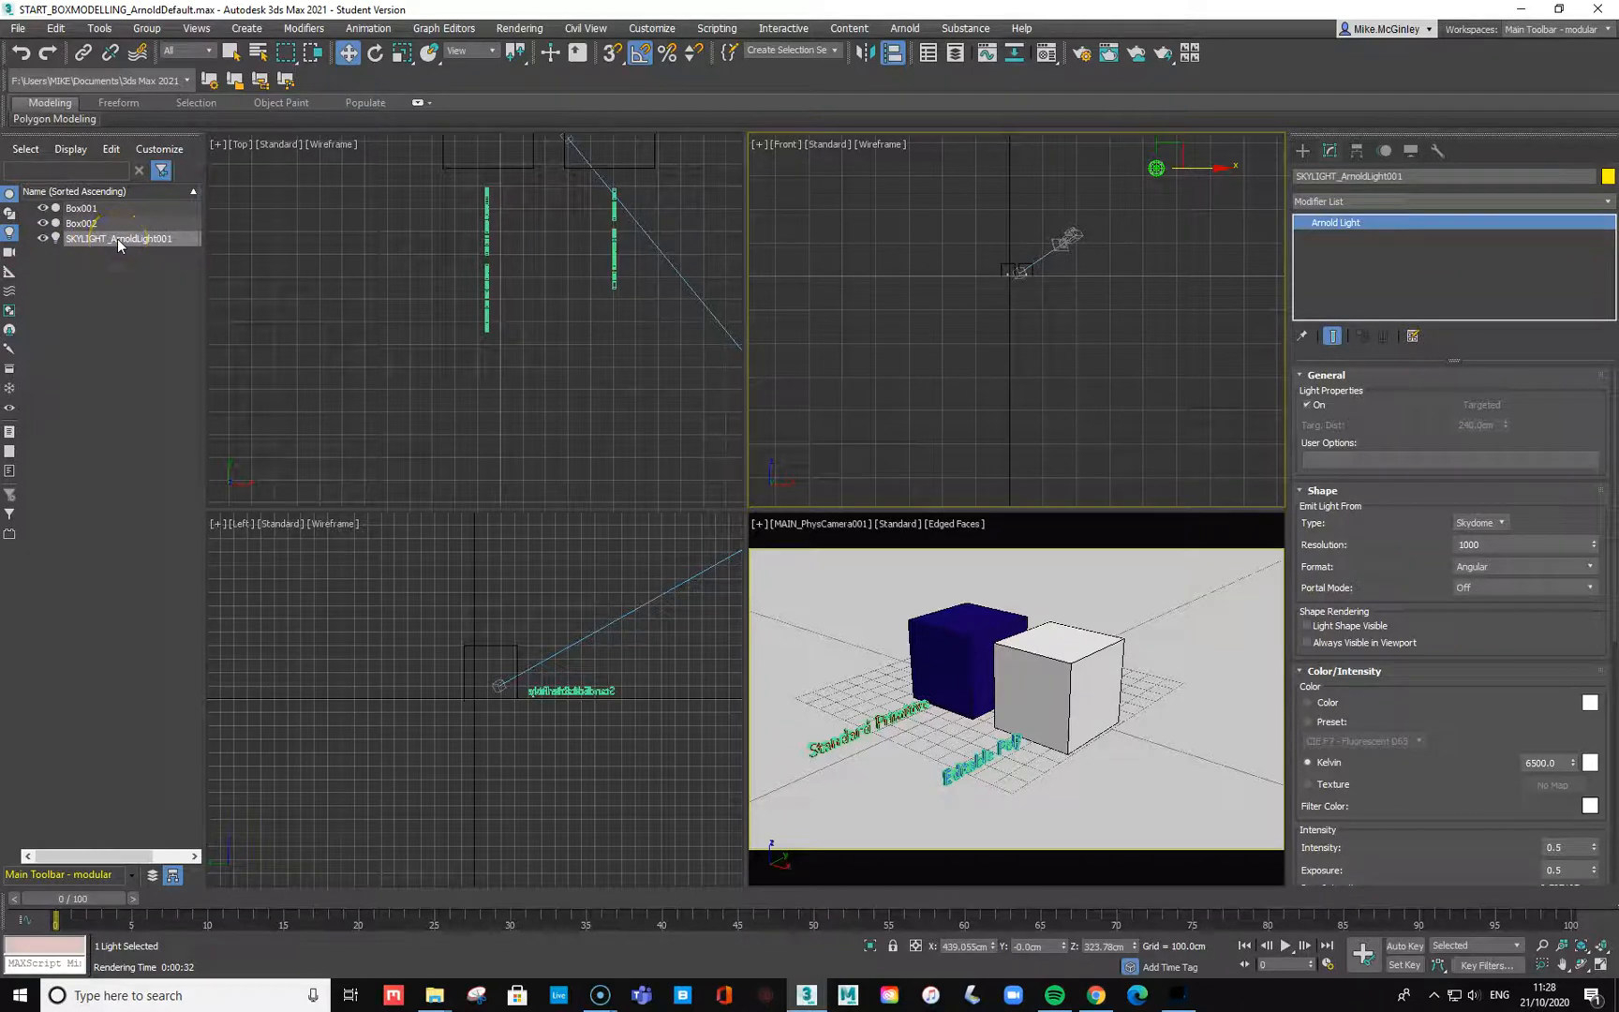
right_click(169, 238)
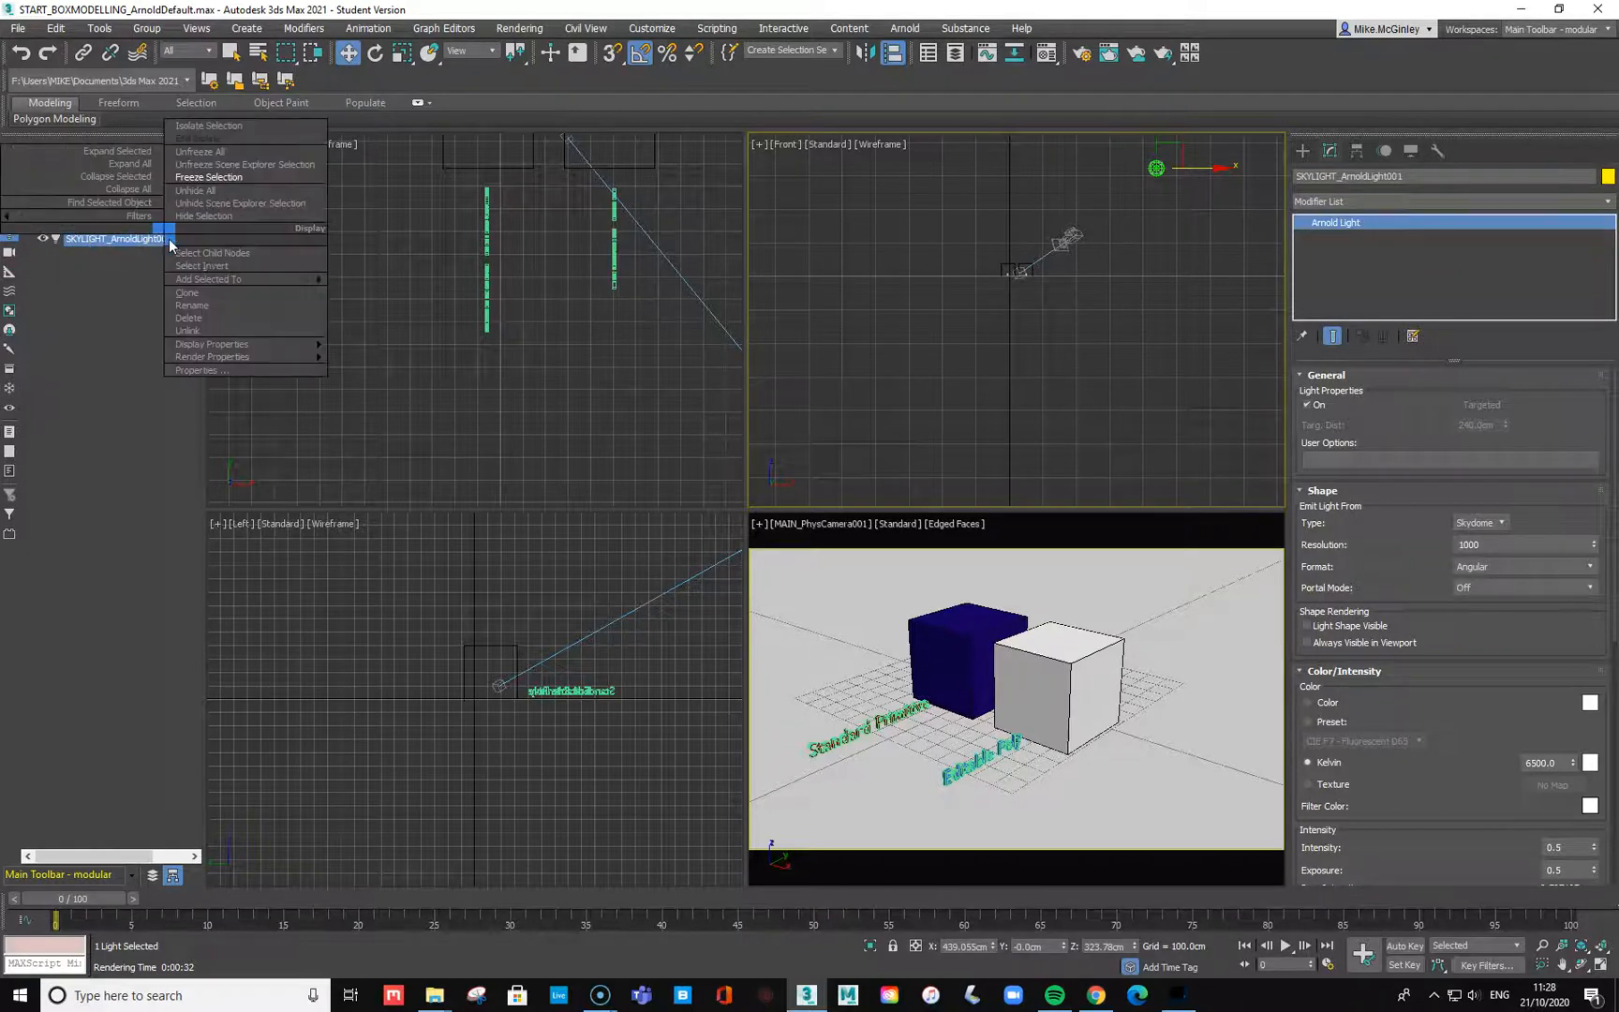
left_click(115, 314)
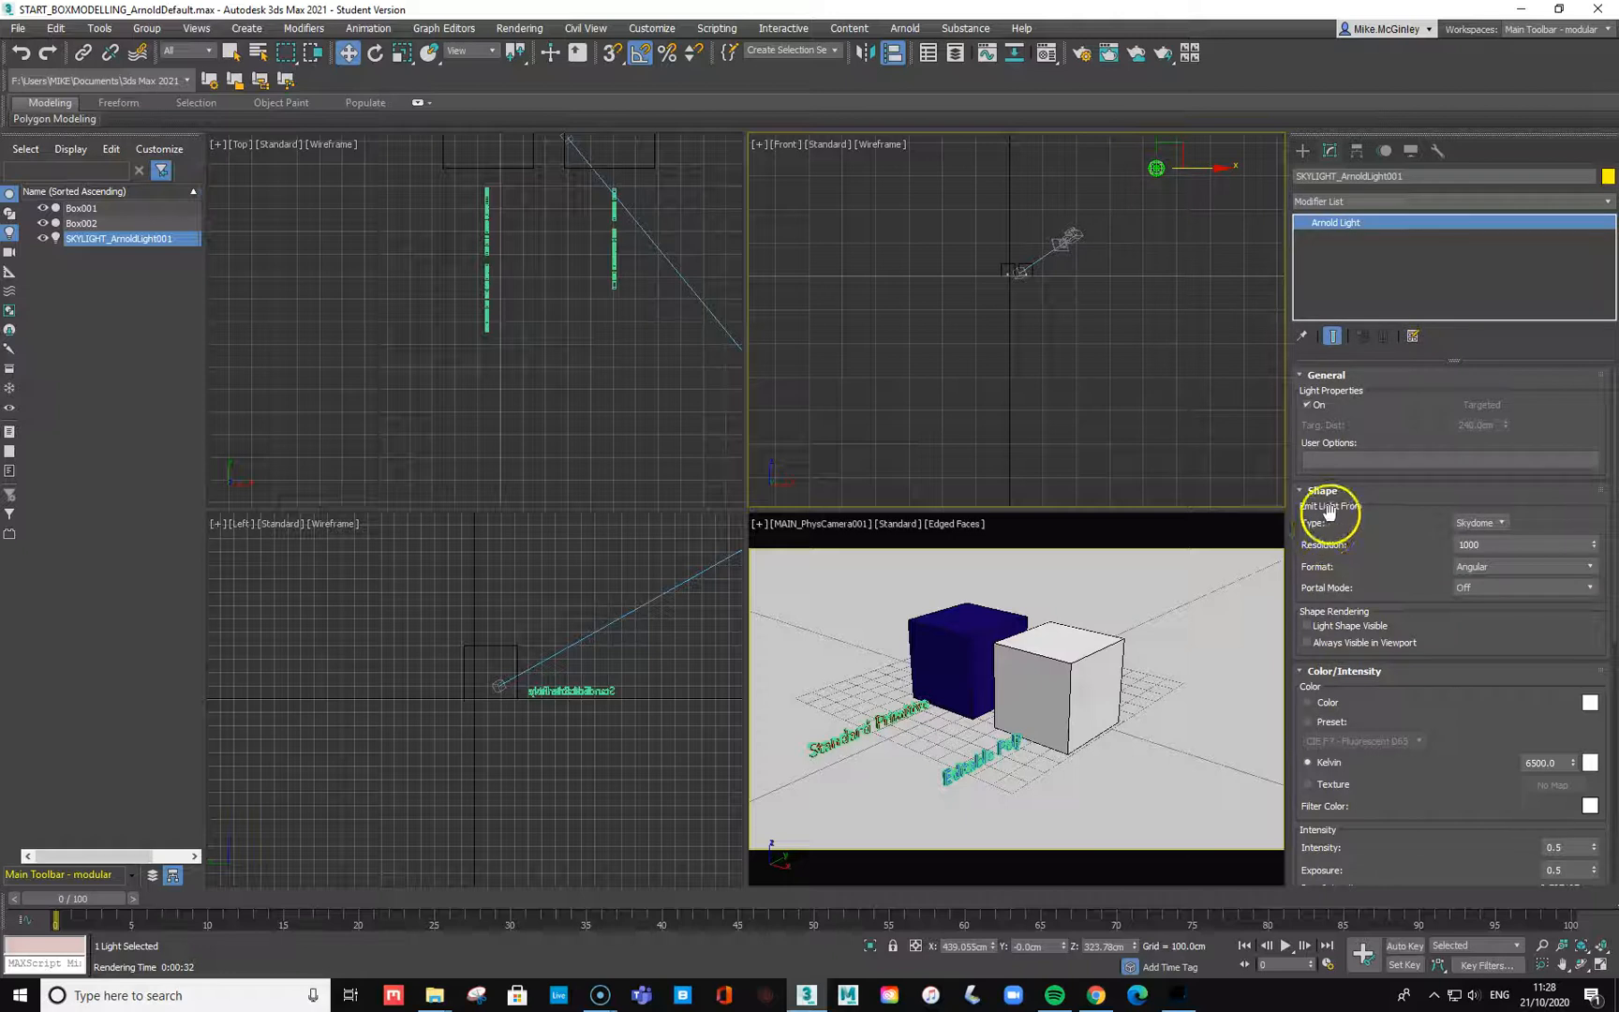
Step: Examine the skylight's shape type, format, colour and intensity settings
left_click(1492, 528)
left_click(1489, 567)
scroll(1470, 796, "down", 2)
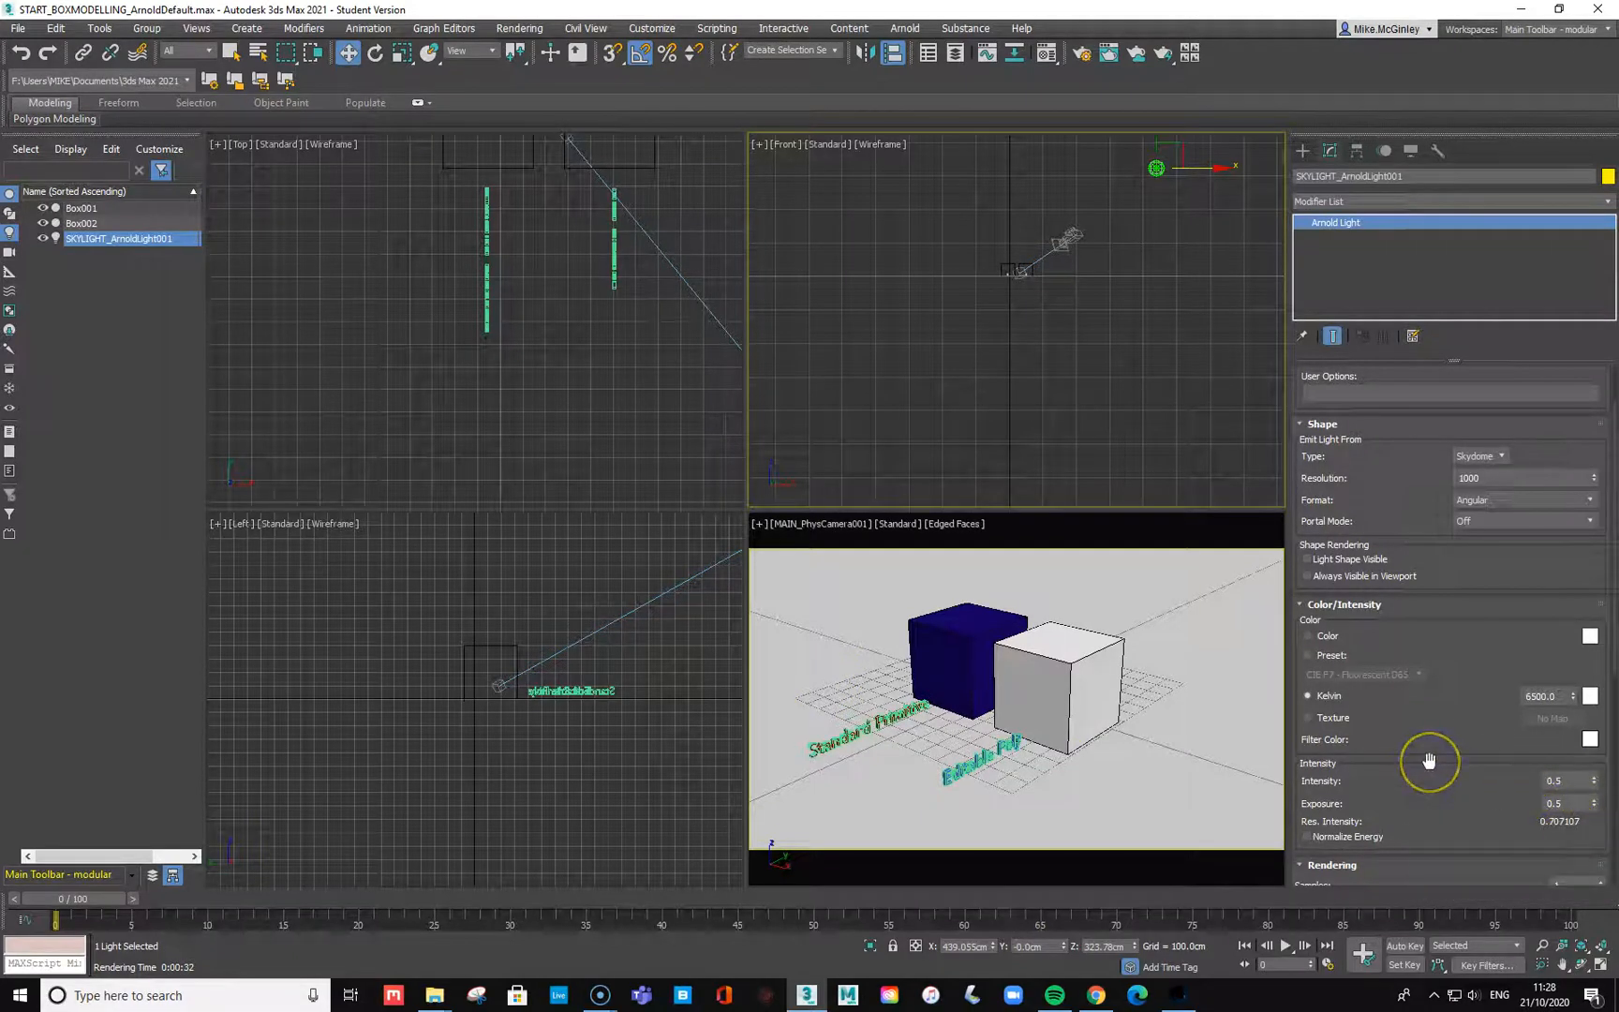
Step: Enable Normalize Energy on the skylight, start a test render of the MAIN_PhysCamera001 view, and cancel the render
scroll(1427, 760, "down", 2)
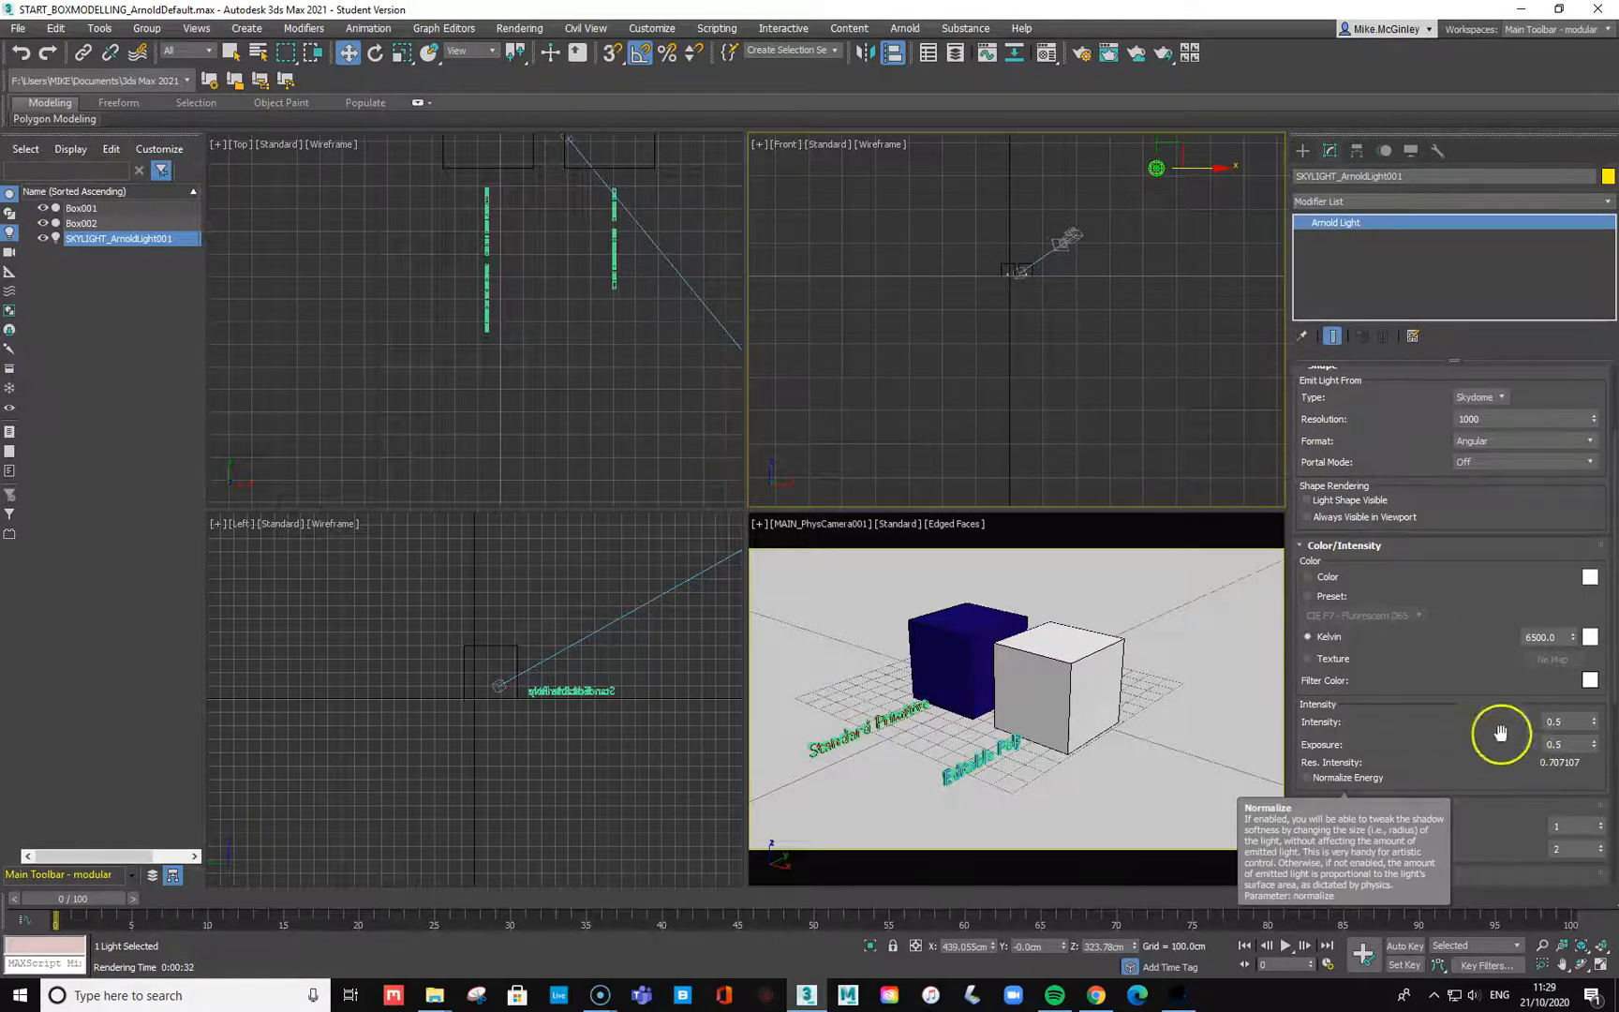
left_click(1307, 776)
left_click(1085, 579)
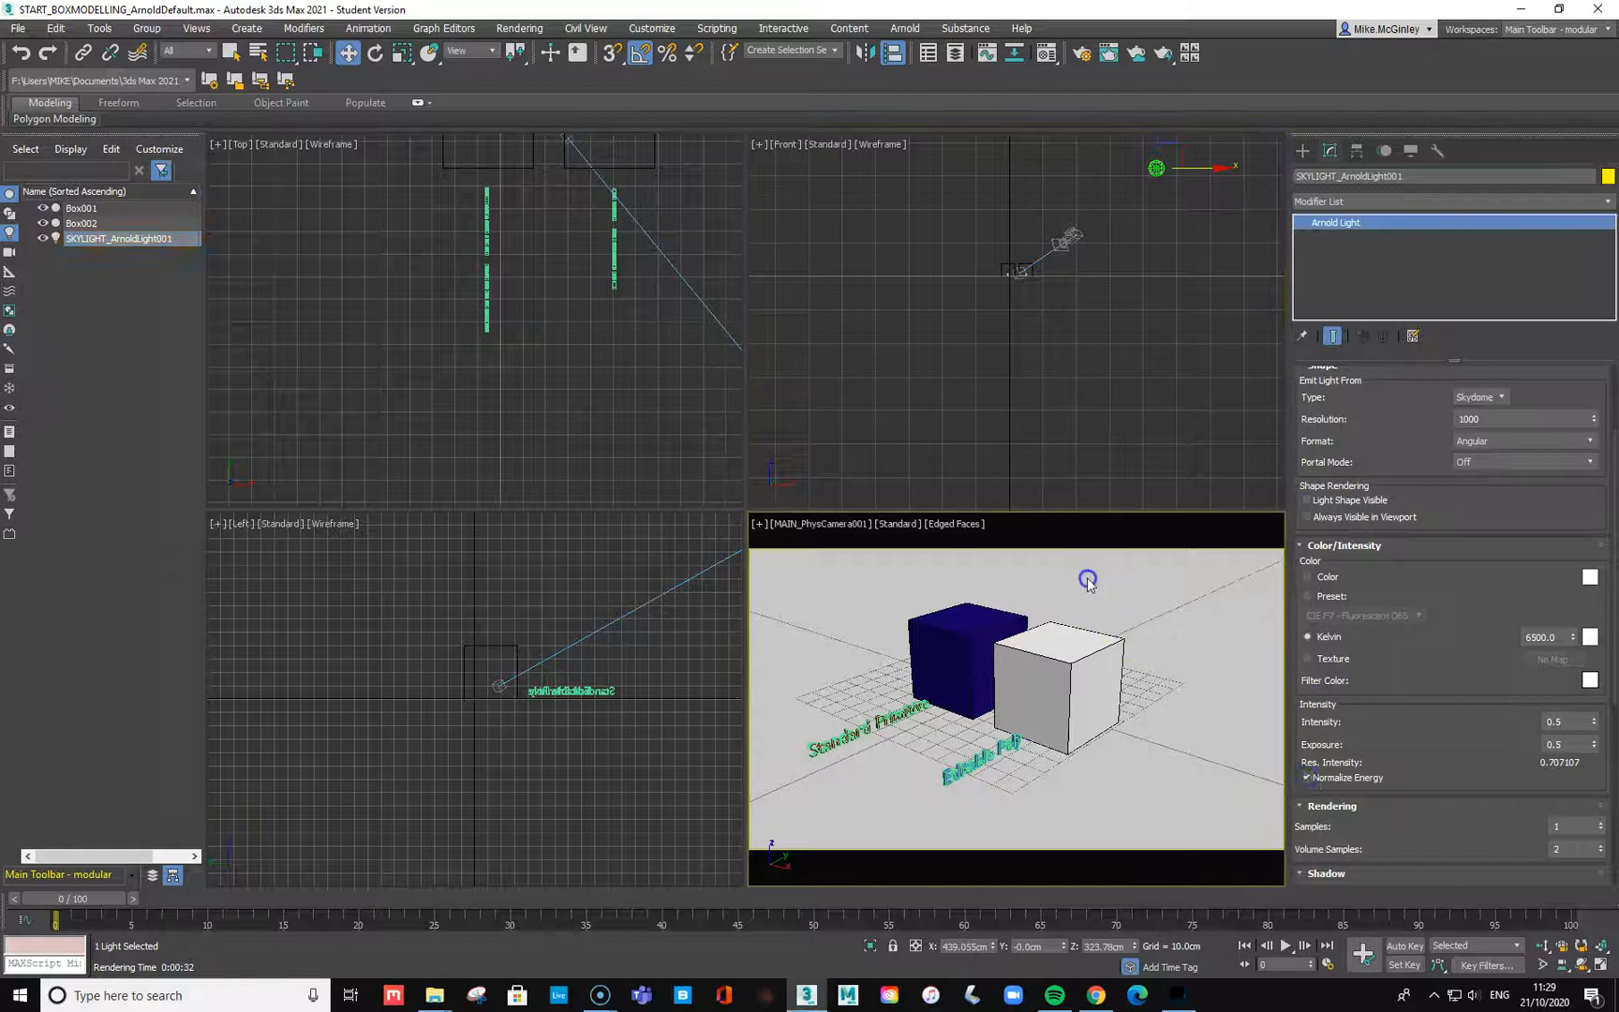
key("shift+q")
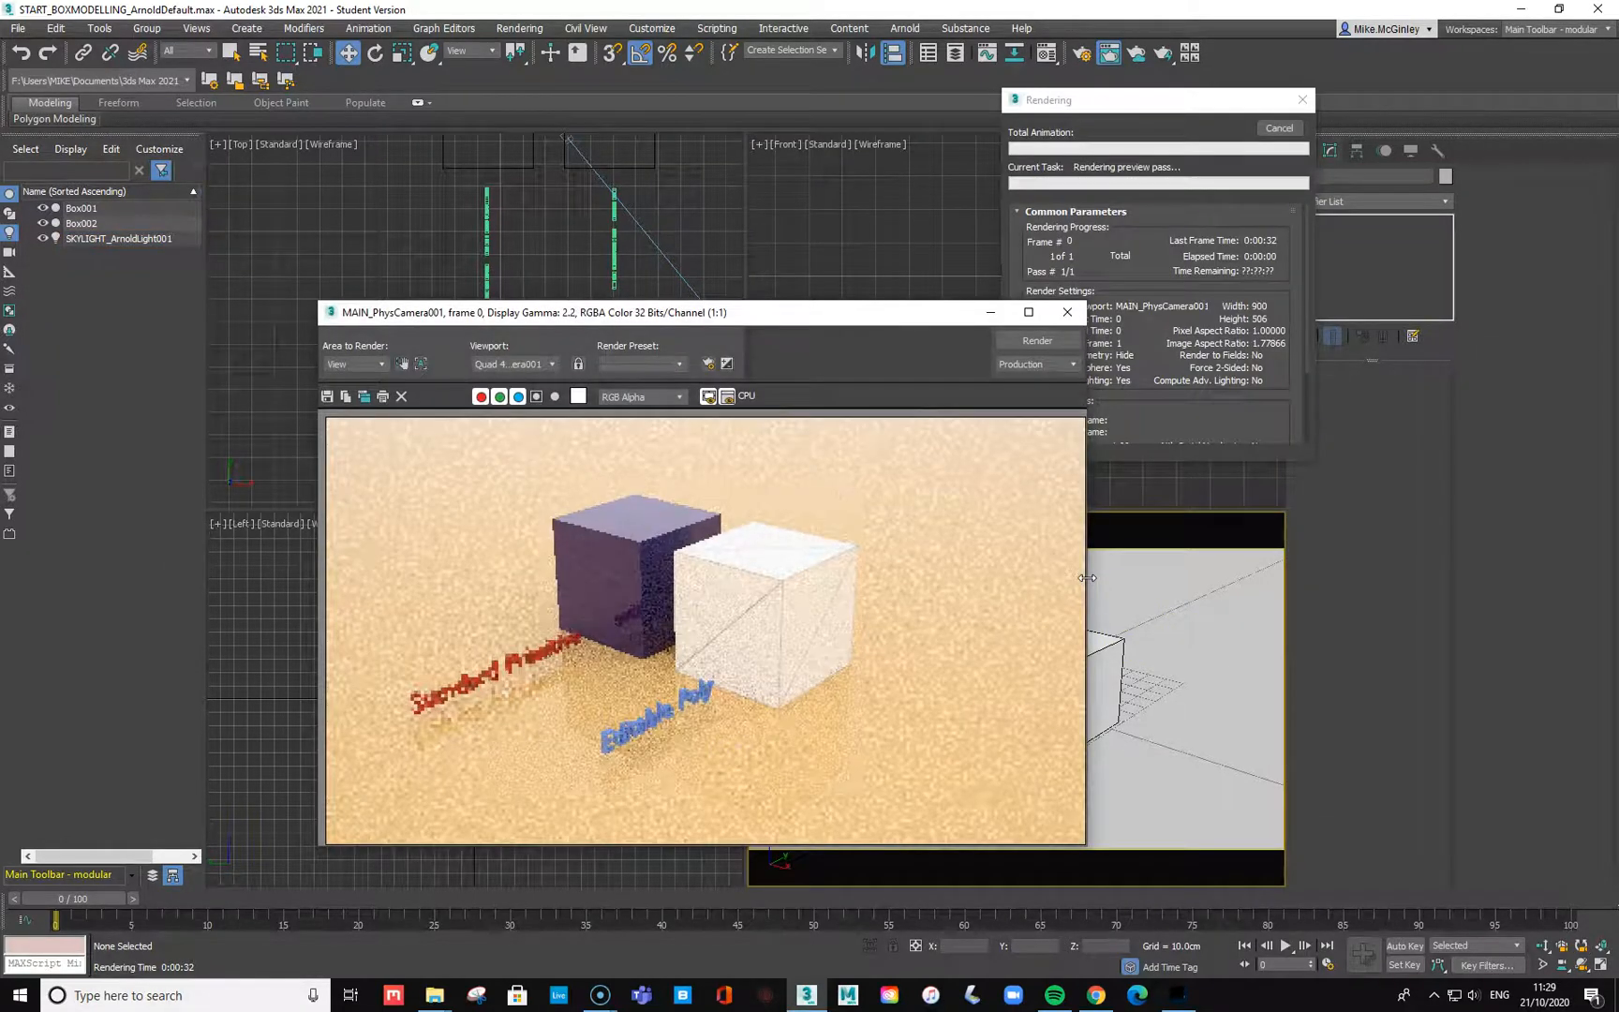
left_click(1069, 314)
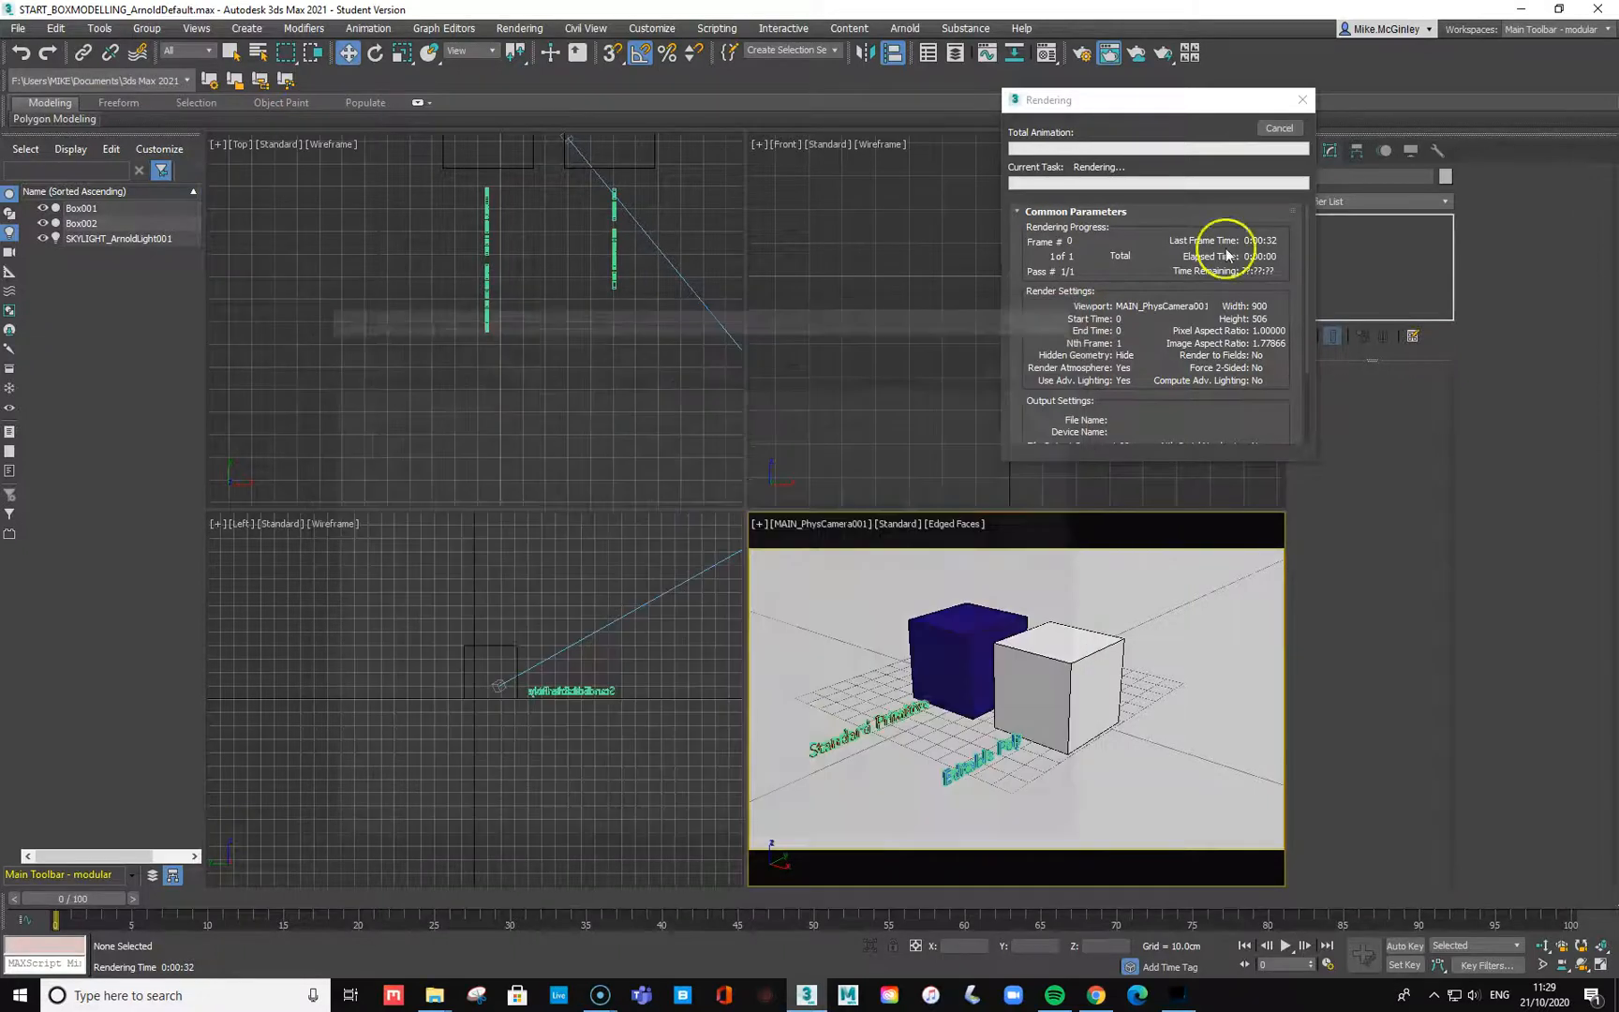
left_click(1280, 128)
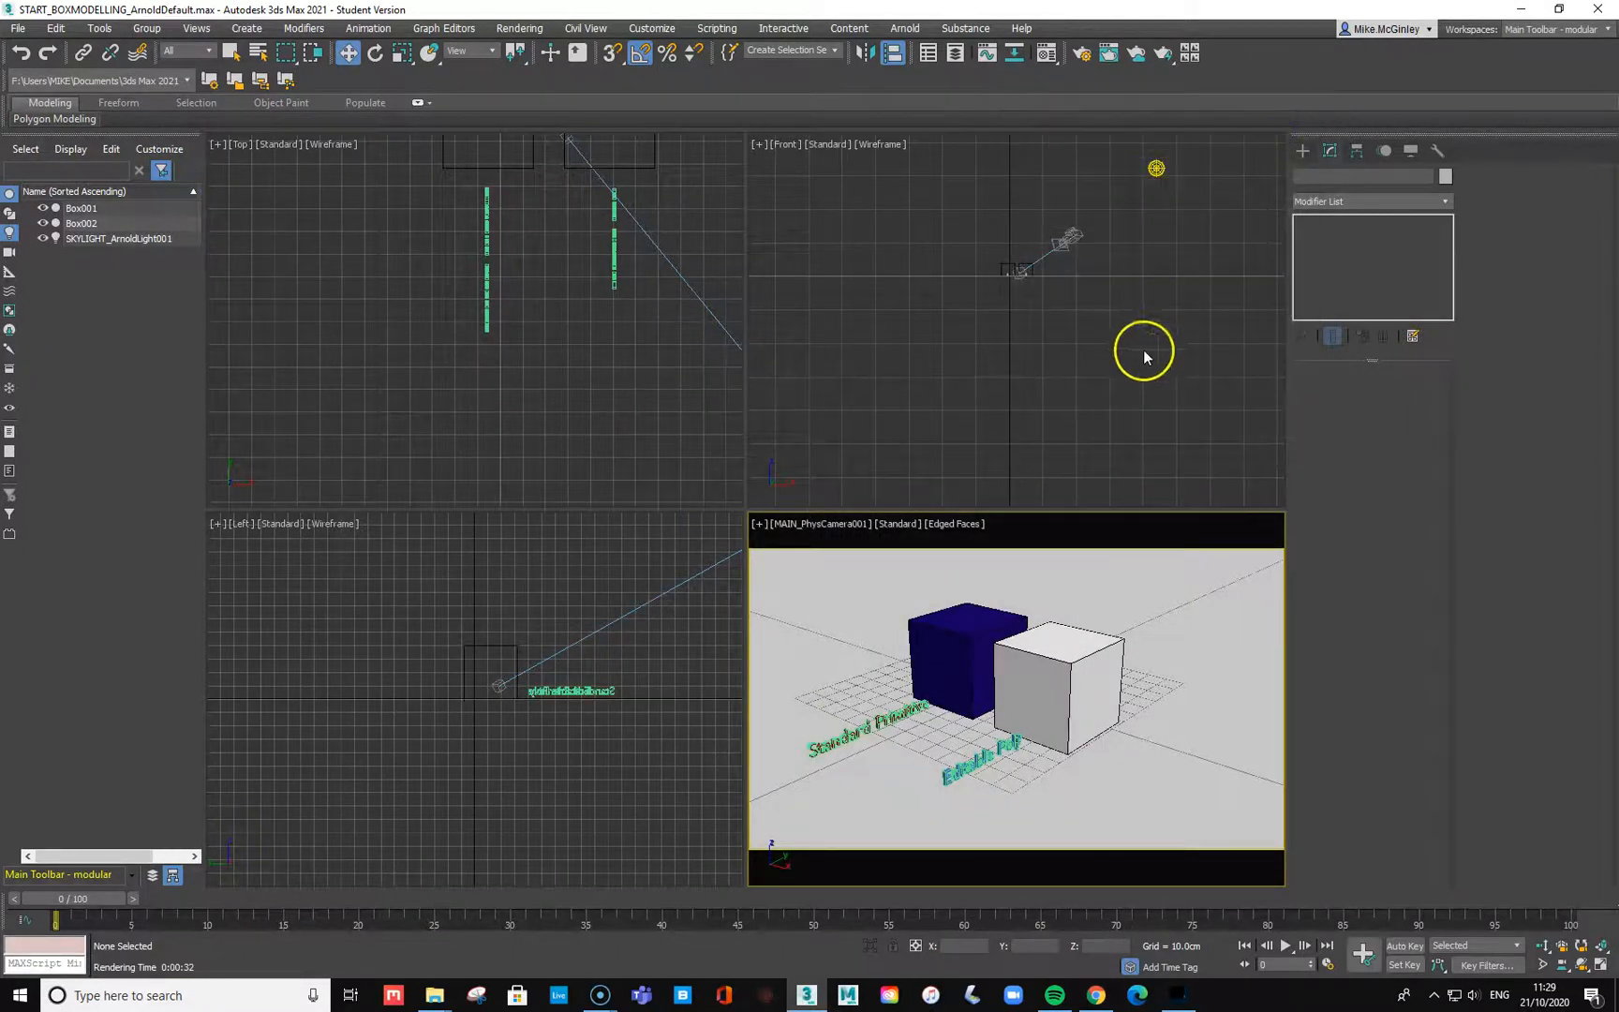
Step: Reselect SKYLIGHT_ArnoldLight001, set its colour mode back to Kelvin, and freeze the light
left_click(1157, 169)
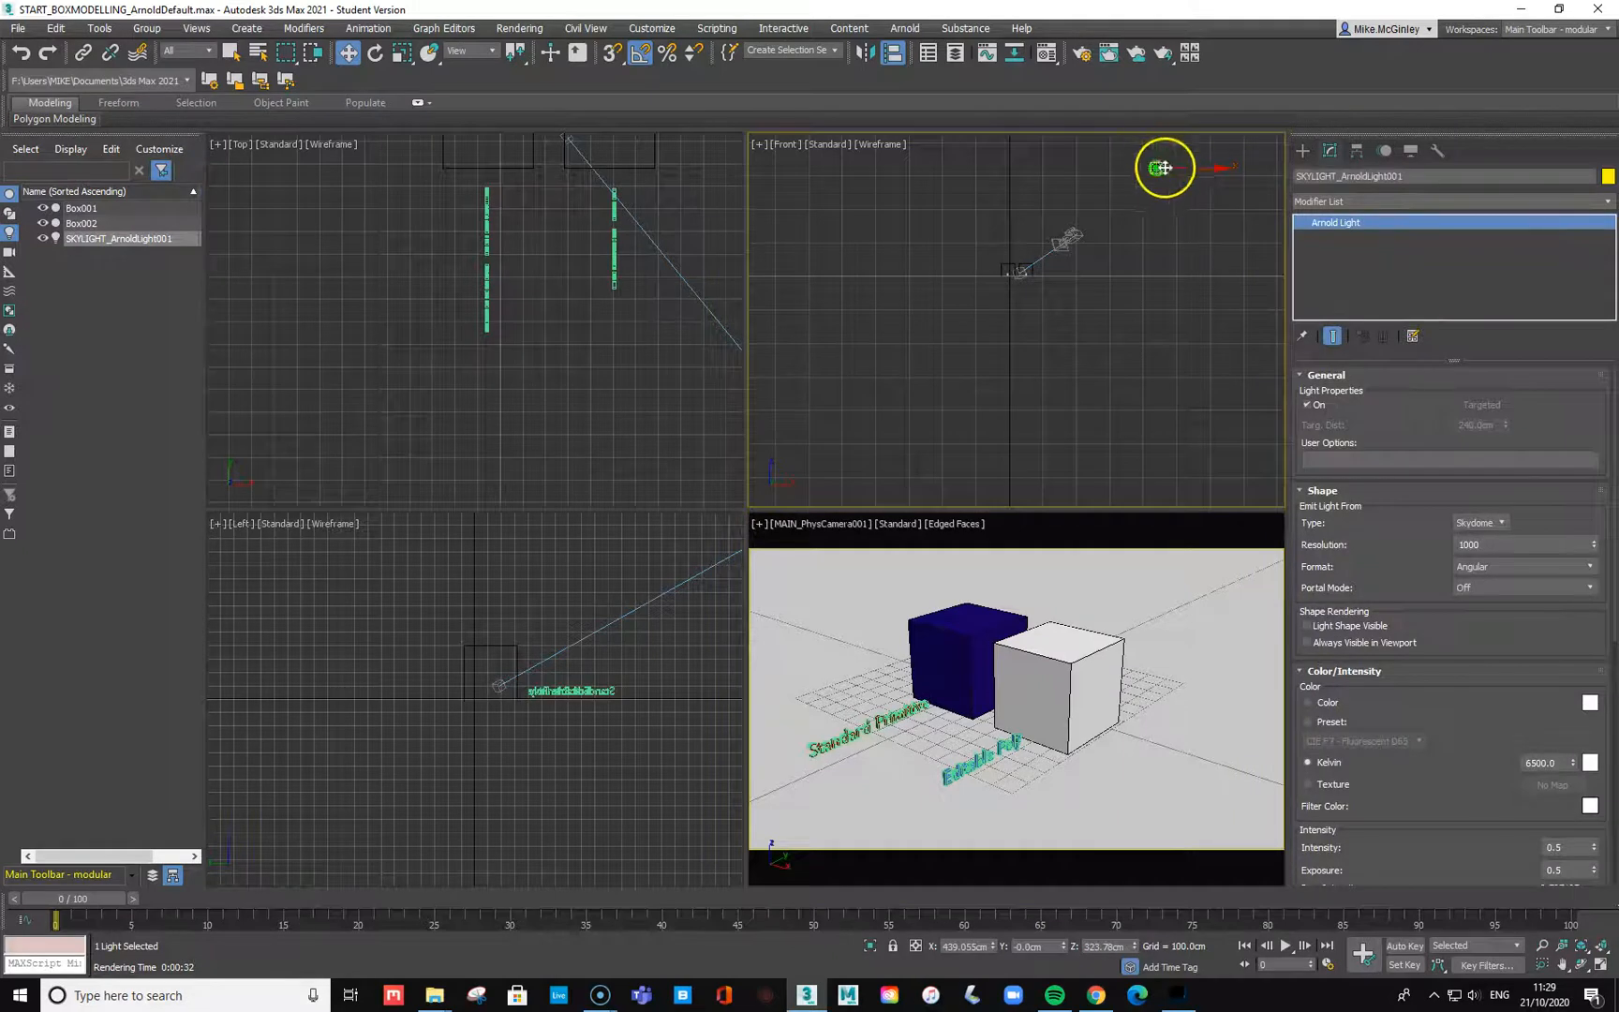
right_click(1135, 320)
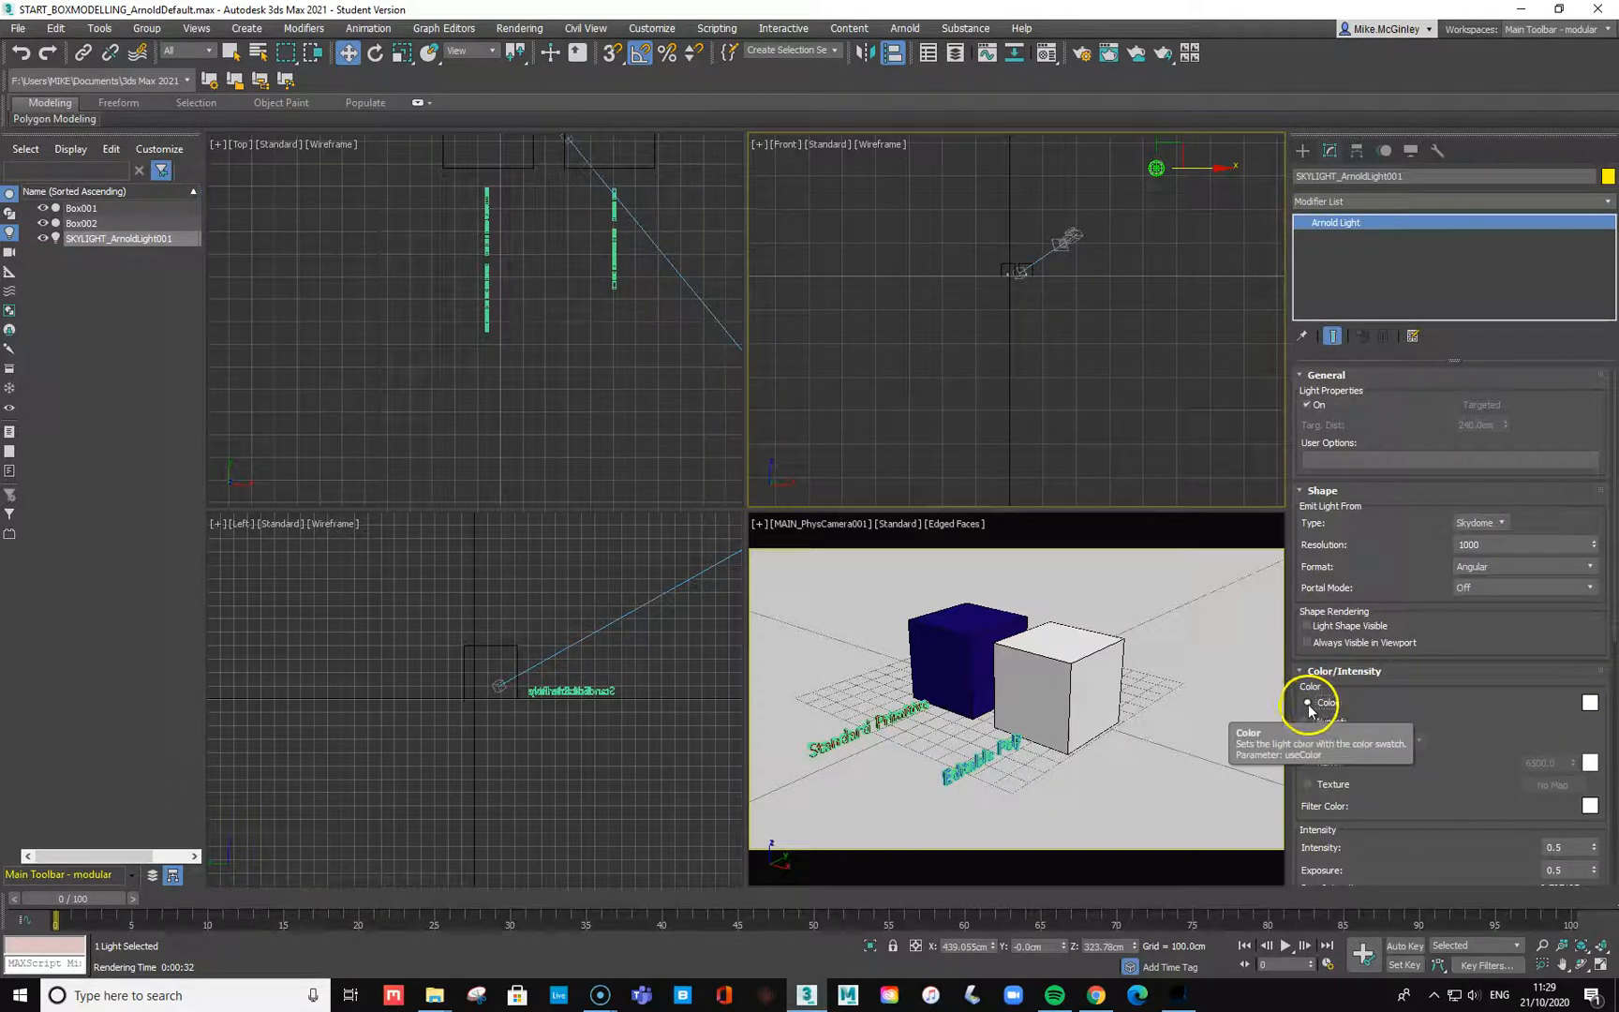
left_click(1309, 764)
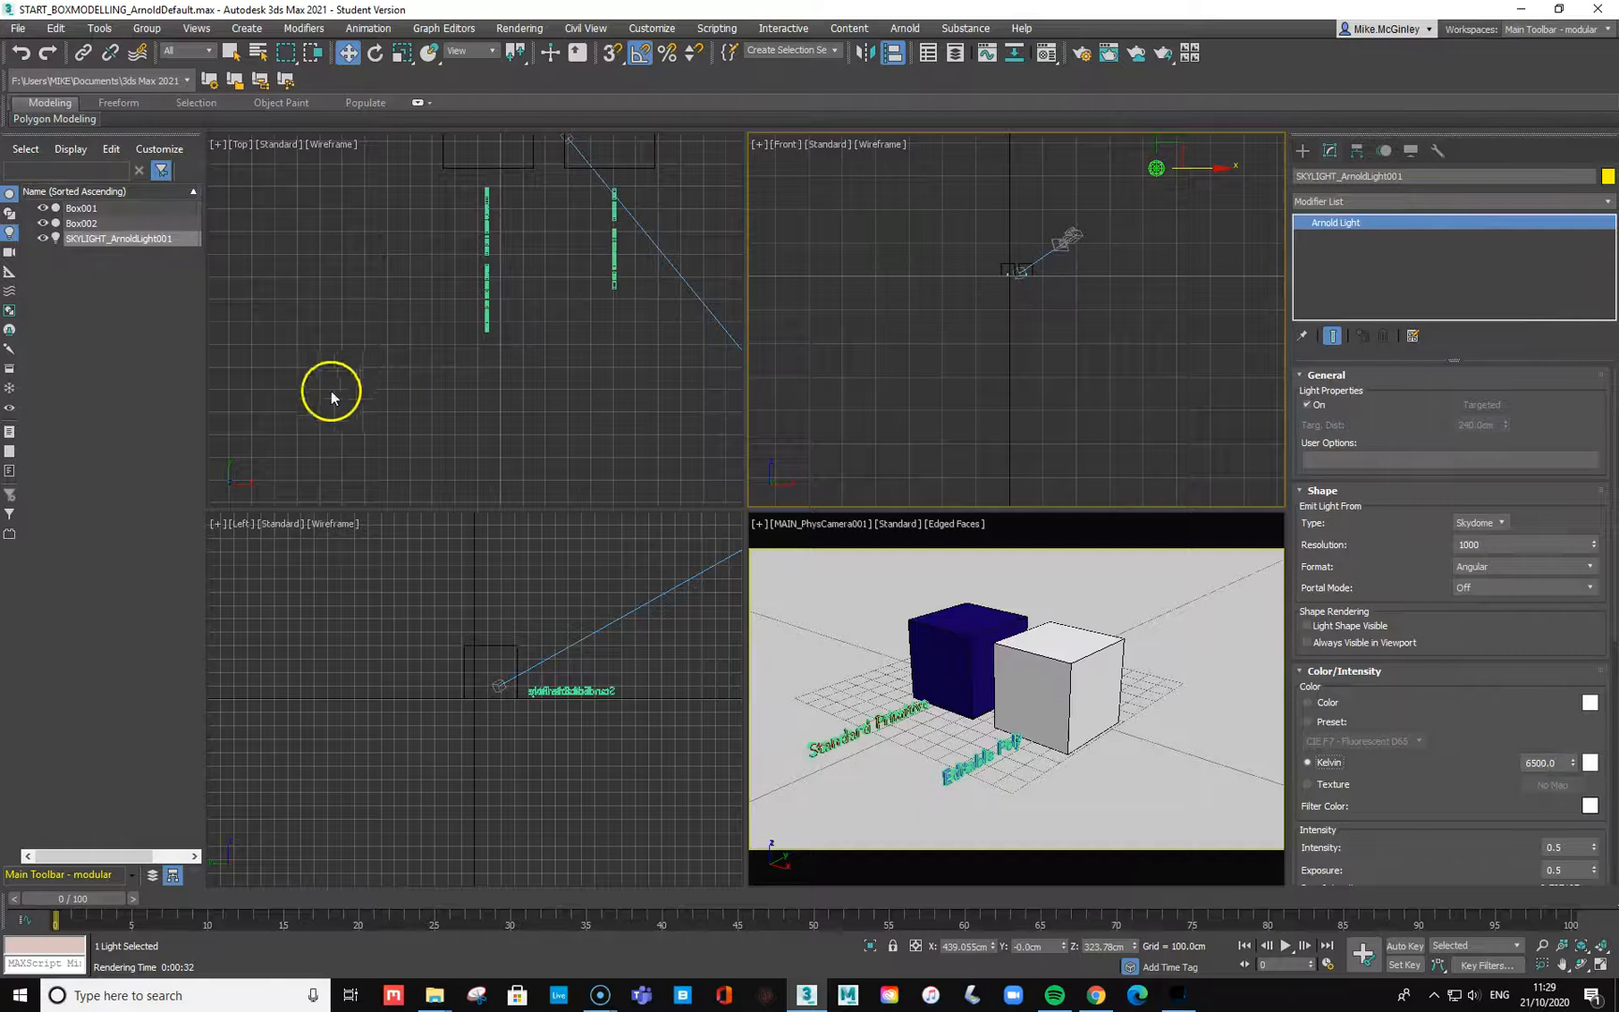
right_click(84, 246)
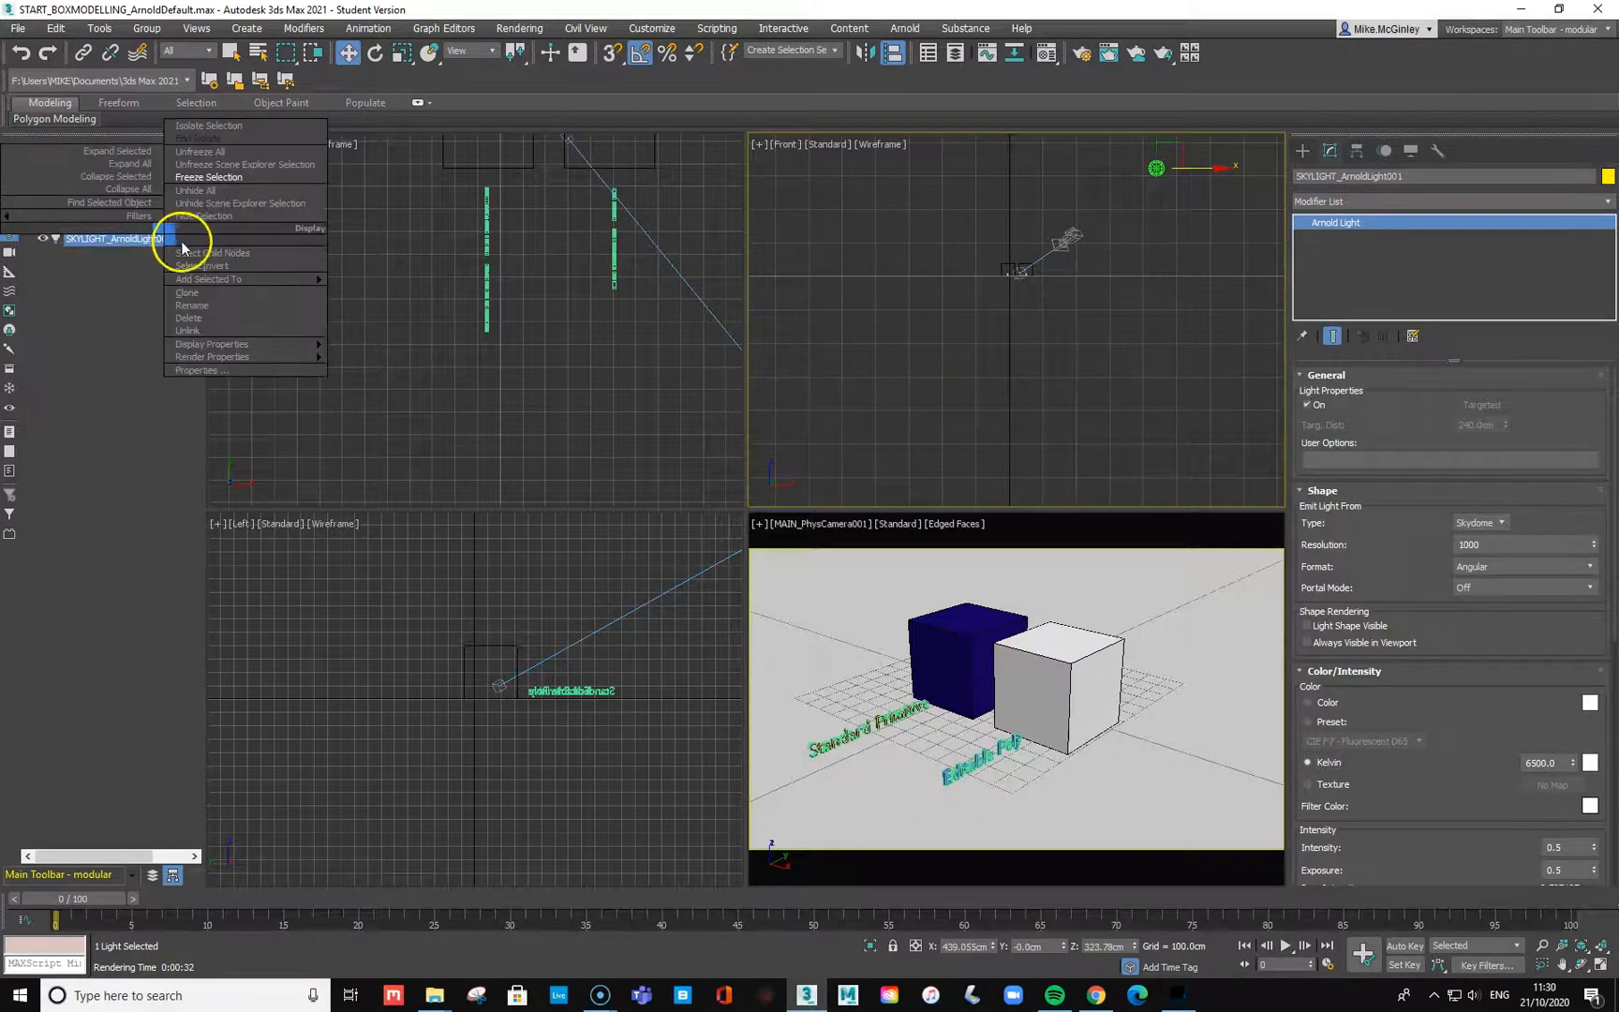
left_click(201, 178)
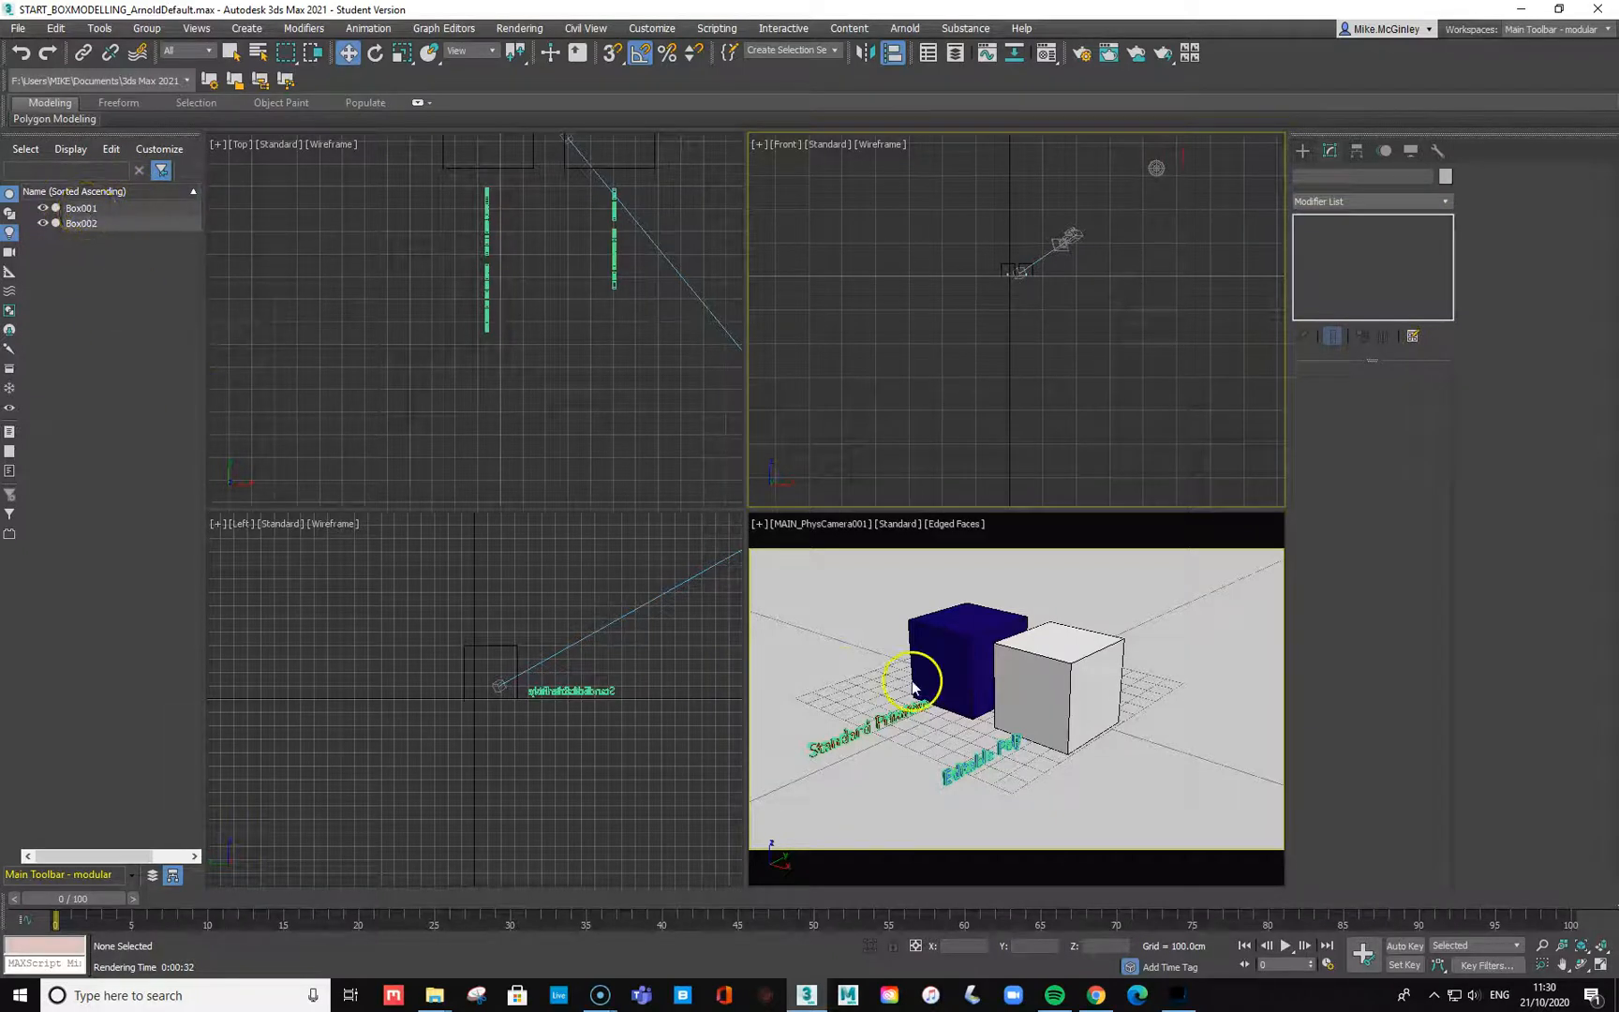
Step: Select the dark blue box and the white box in turn in the camera view to inspect them
left_click(957, 661)
left_click(1019, 675)
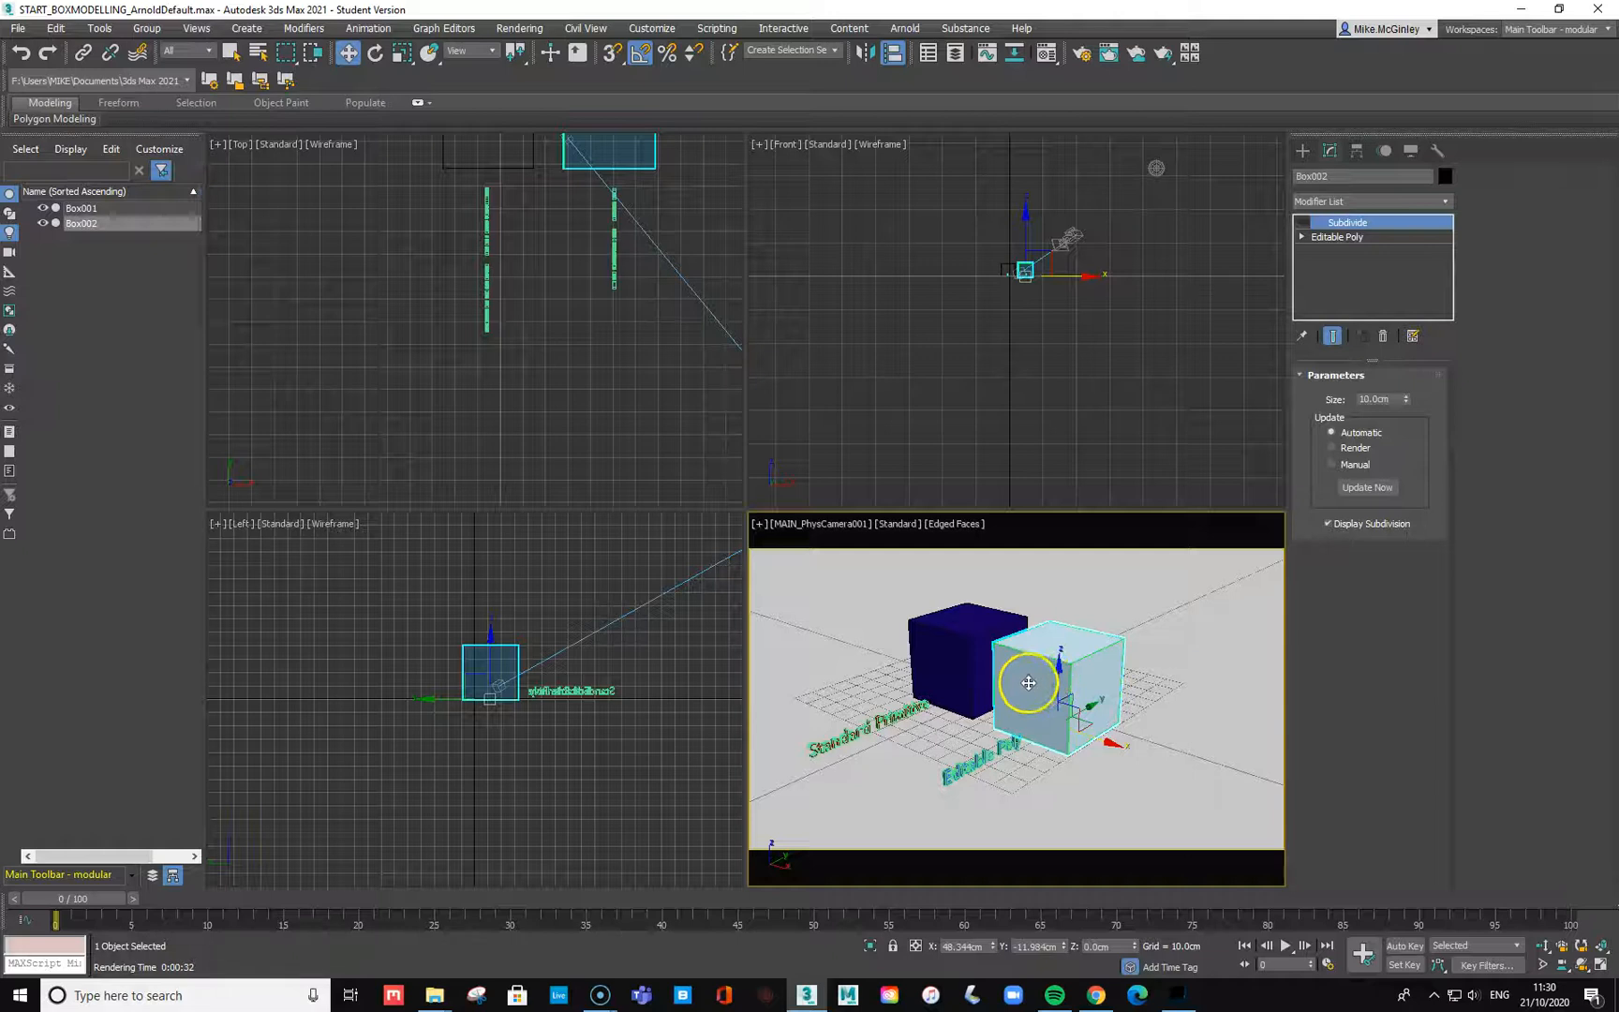
left_click(32, 980)
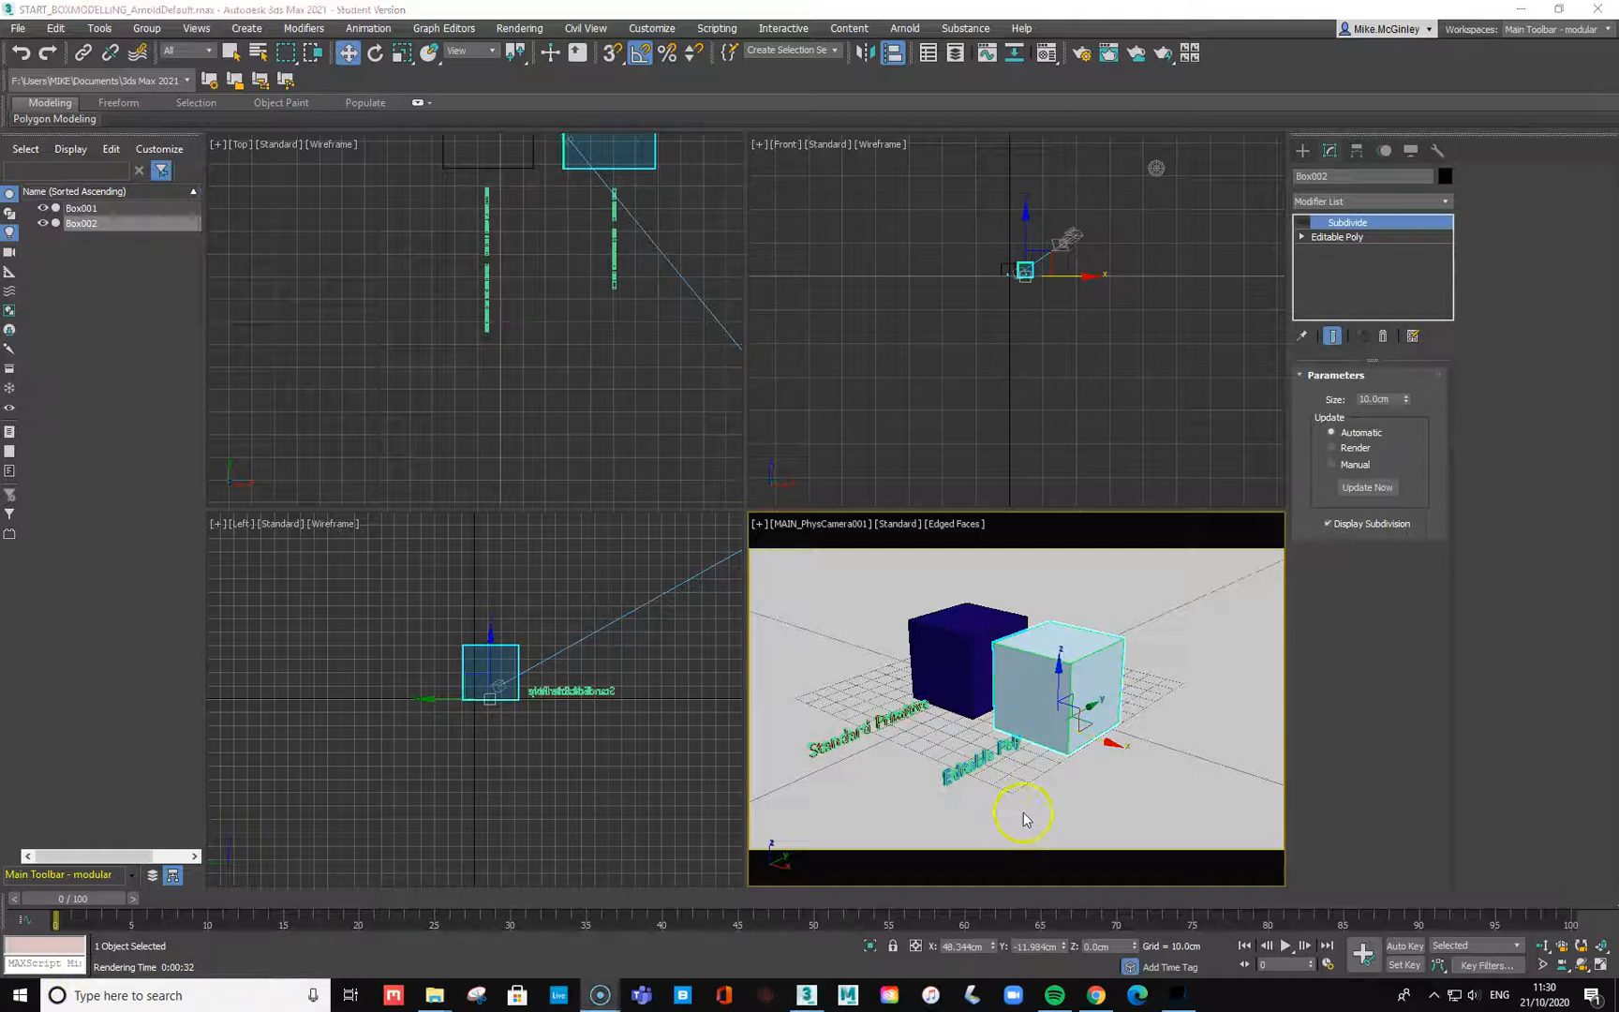
Step: Examine the Text and Extrude settings of the Standard Primitive and Editable Poly labels, and view the spline shape types
left_click(879, 723)
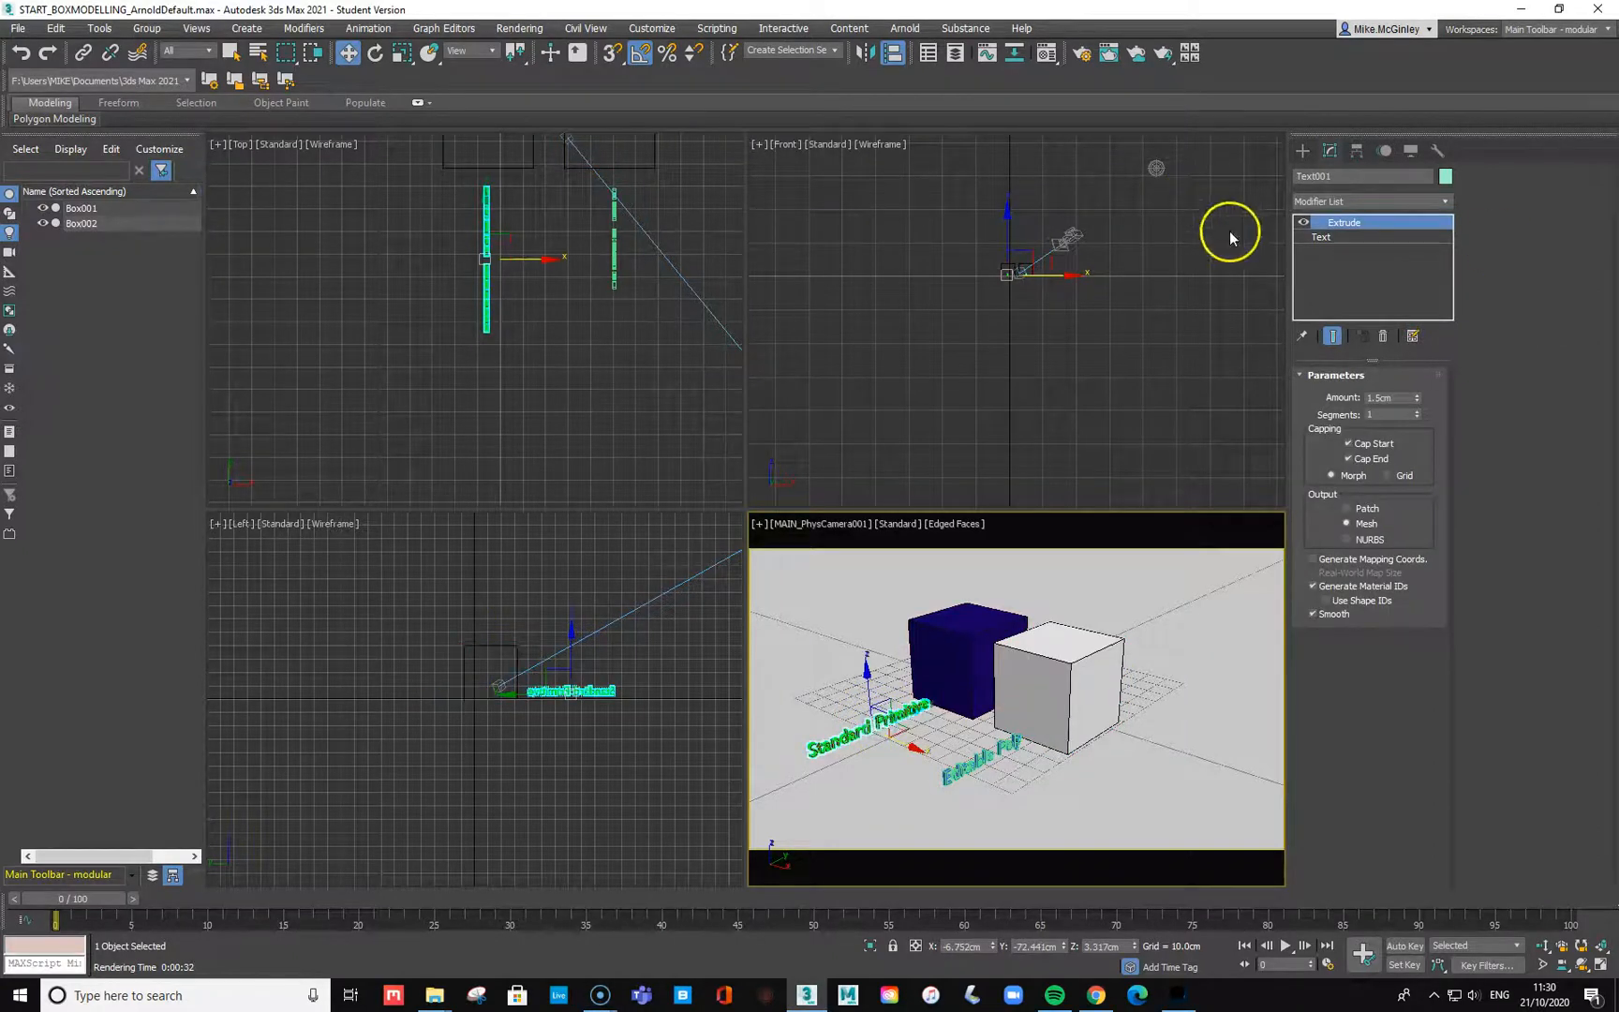
left_click(1323, 237)
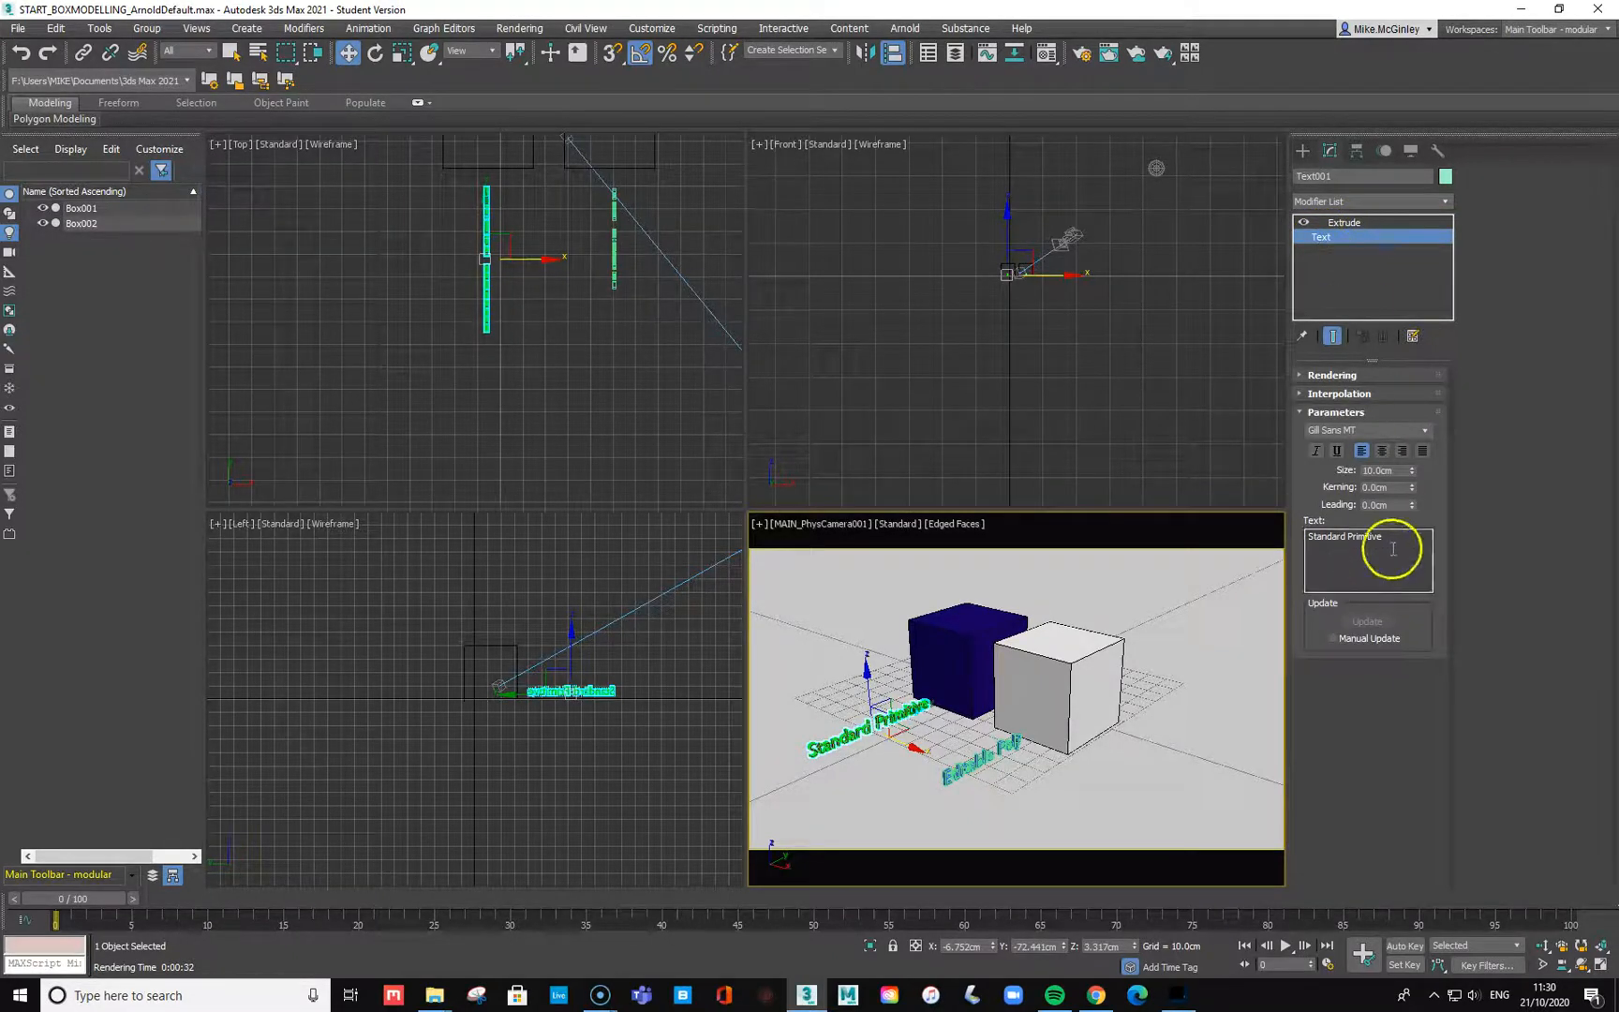
left_click(978, 761)
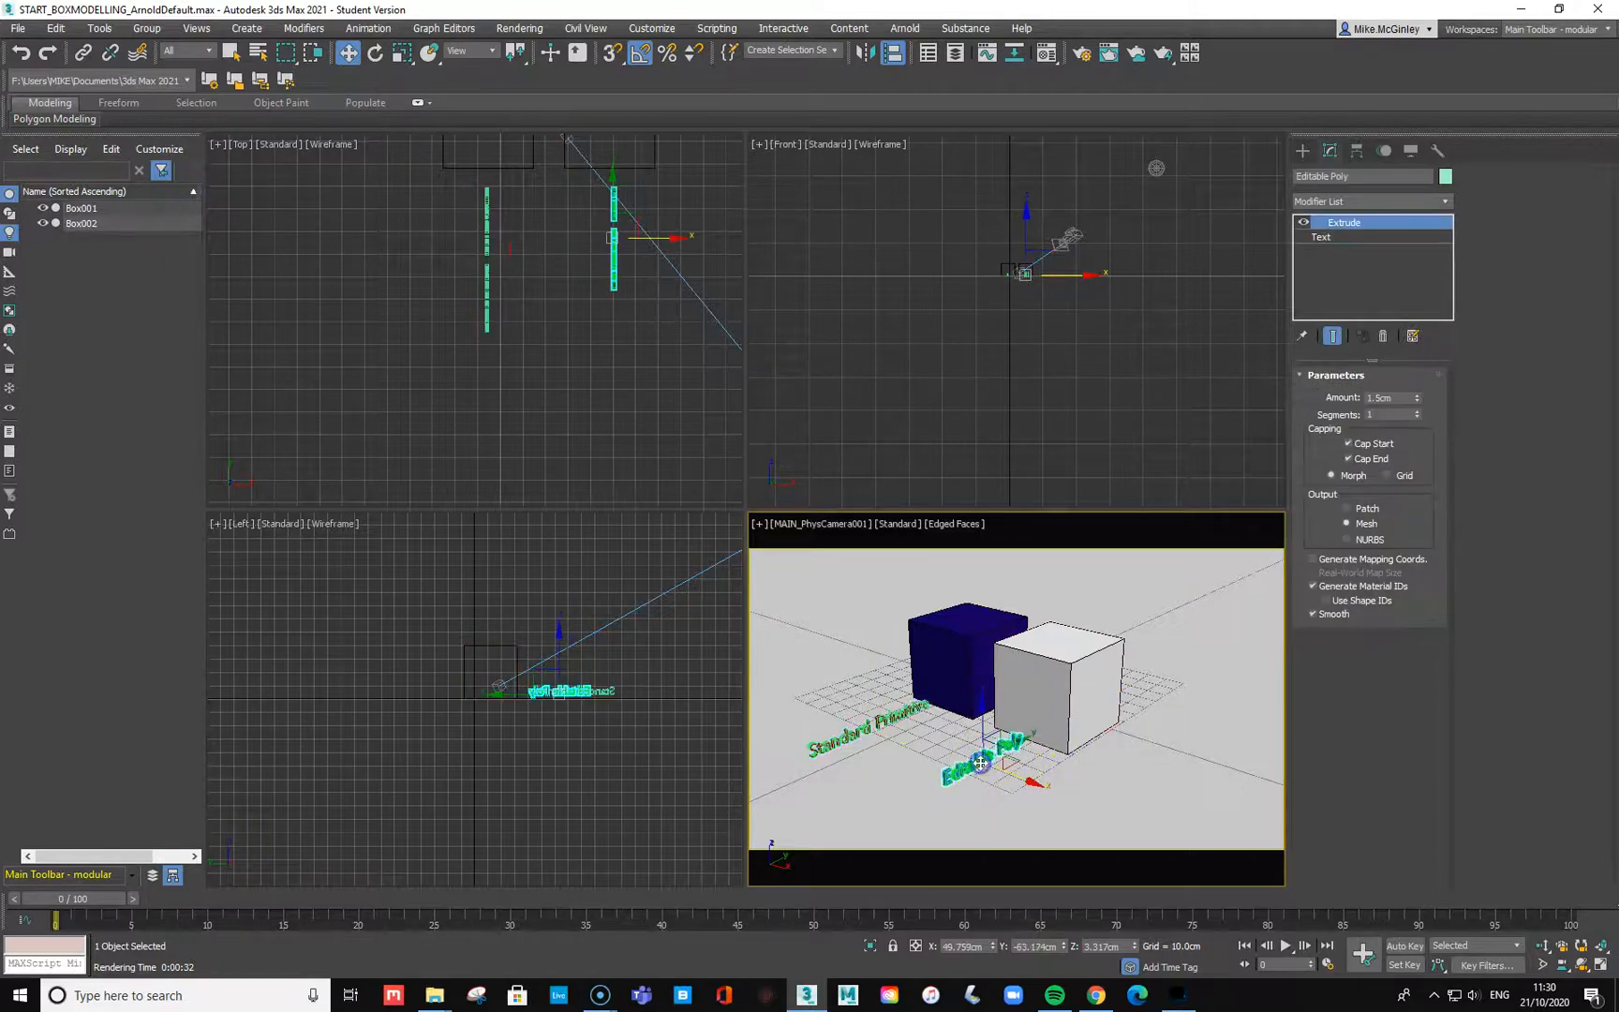
left_click(1346, 236)
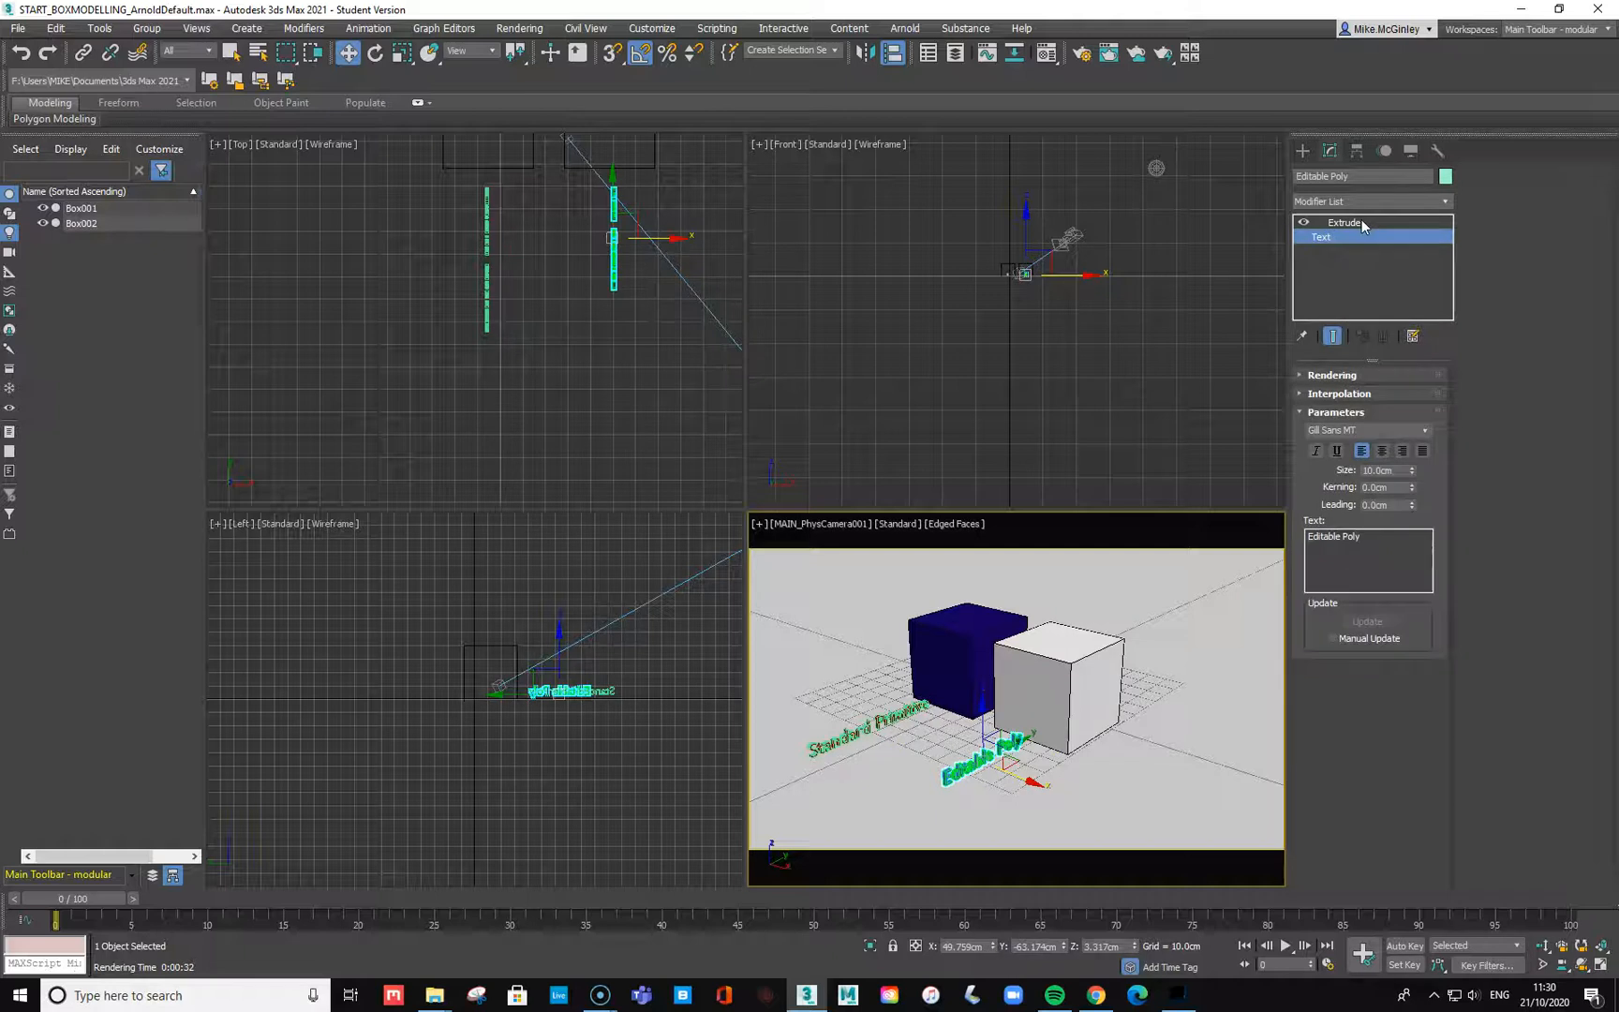
left_click(1362, 222)
left_click(1302, 150)
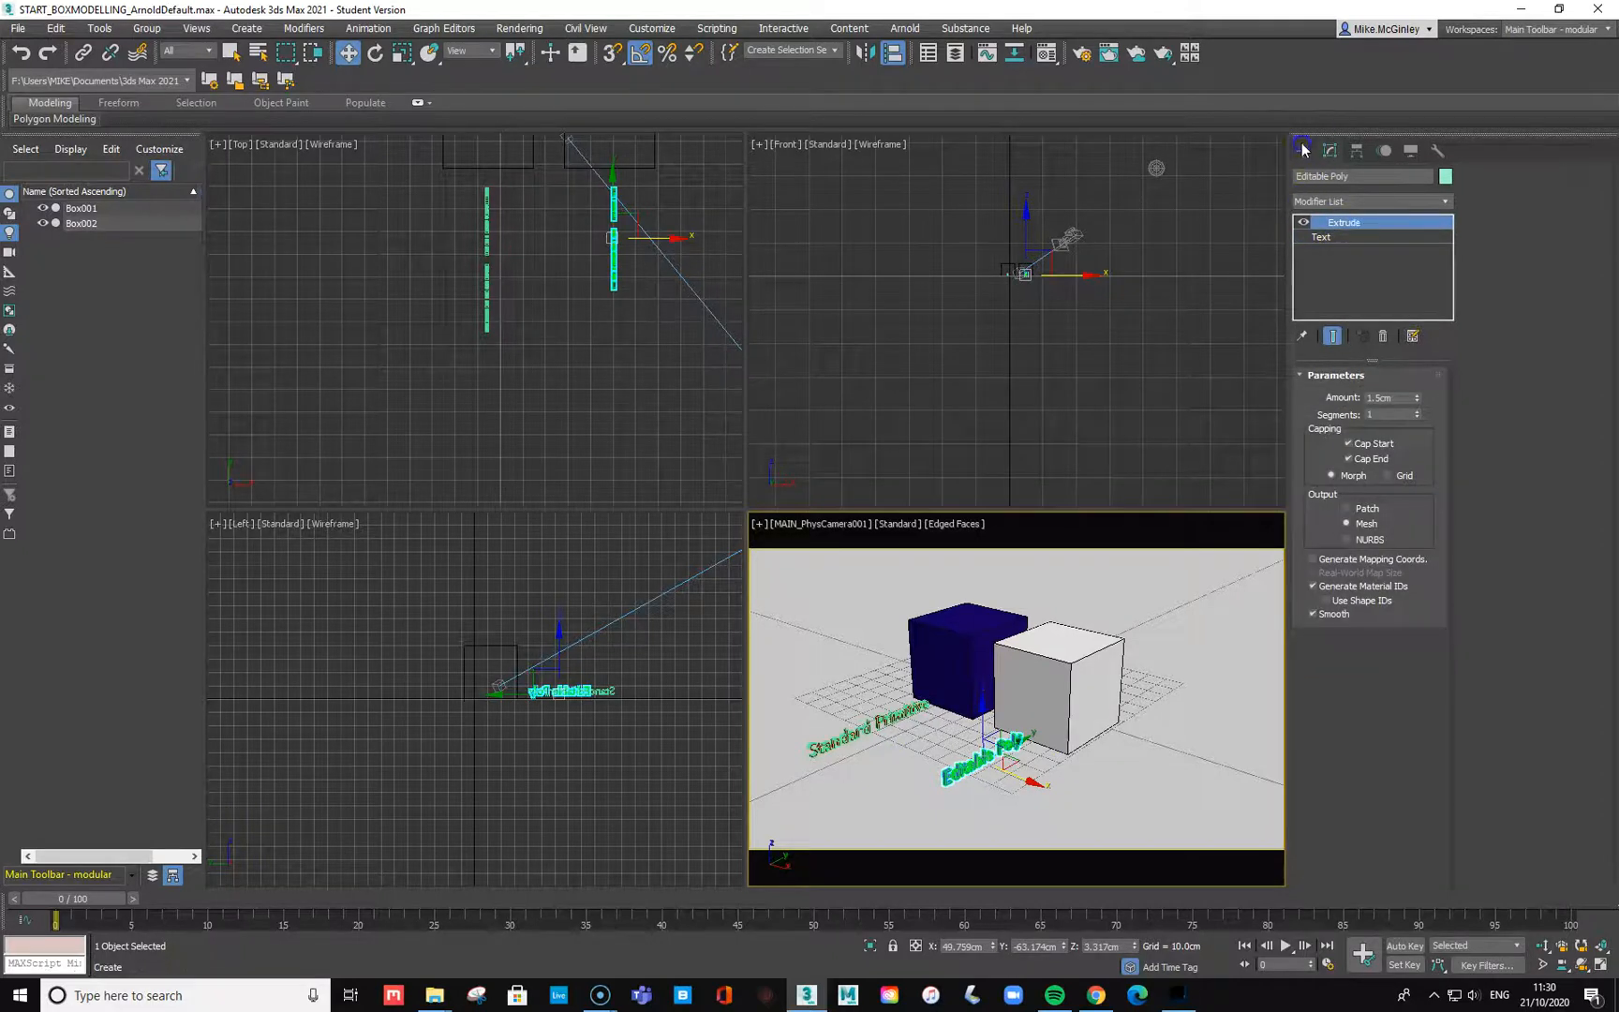
left_click(1319, 175)
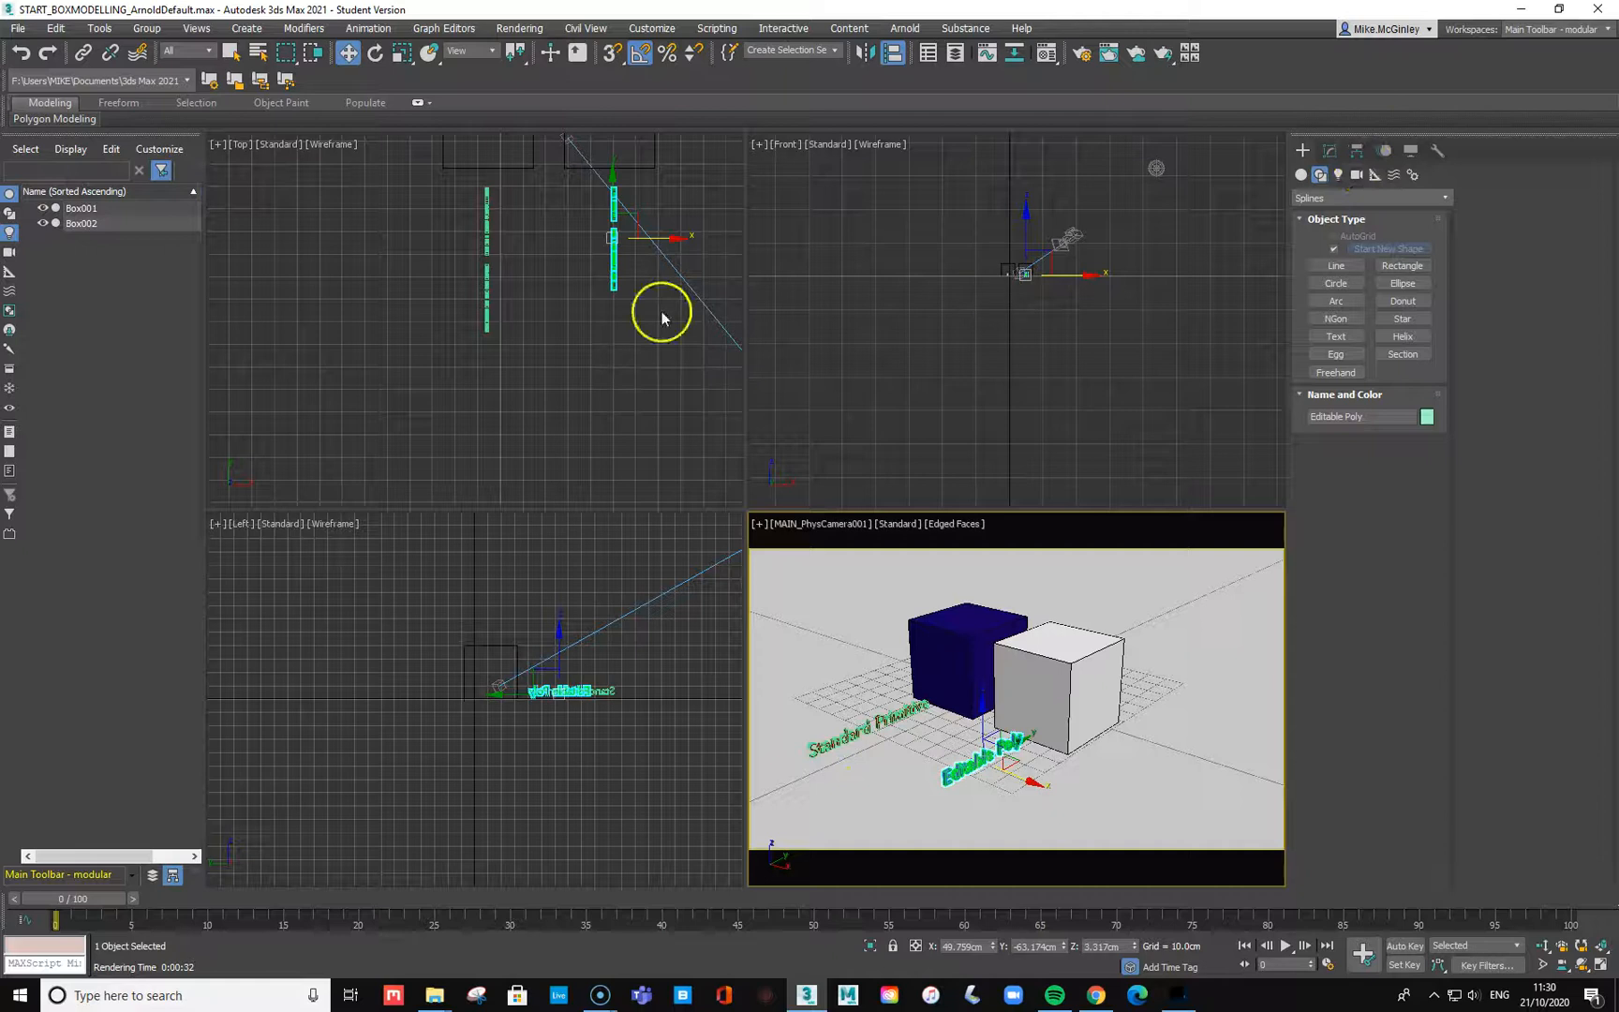
Step: Show shapes in the Scene Explorer and rename Text001 as Standard Prim
left_click(9, 213)
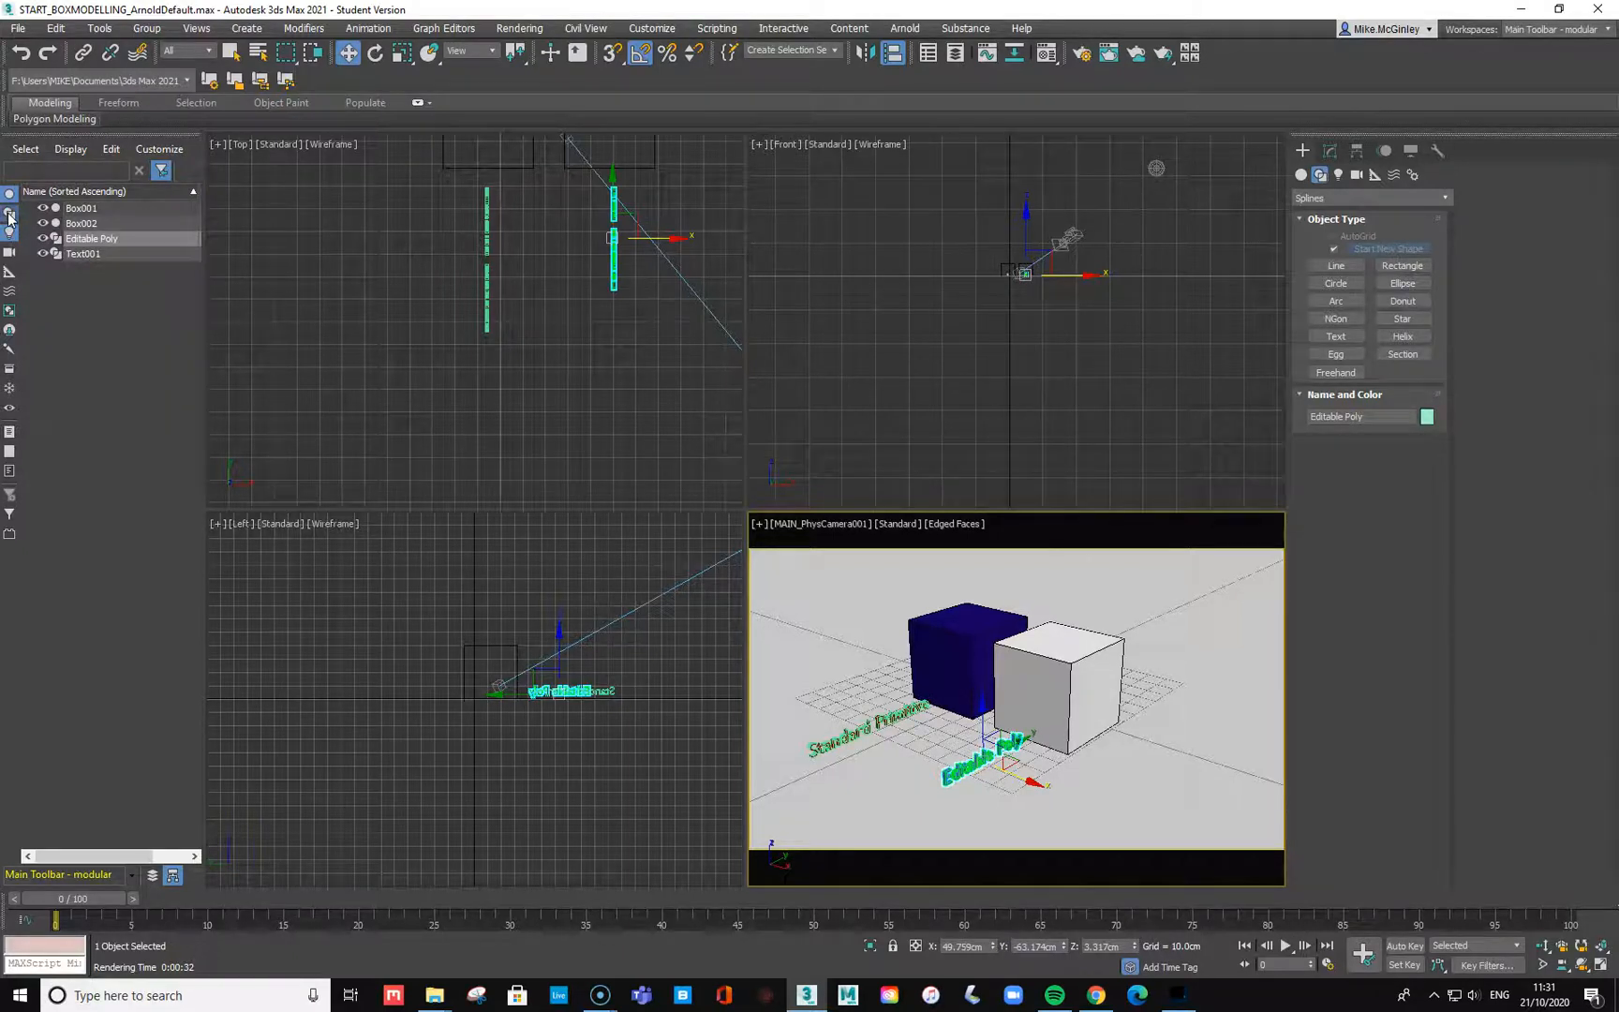
left_click(92, 254)
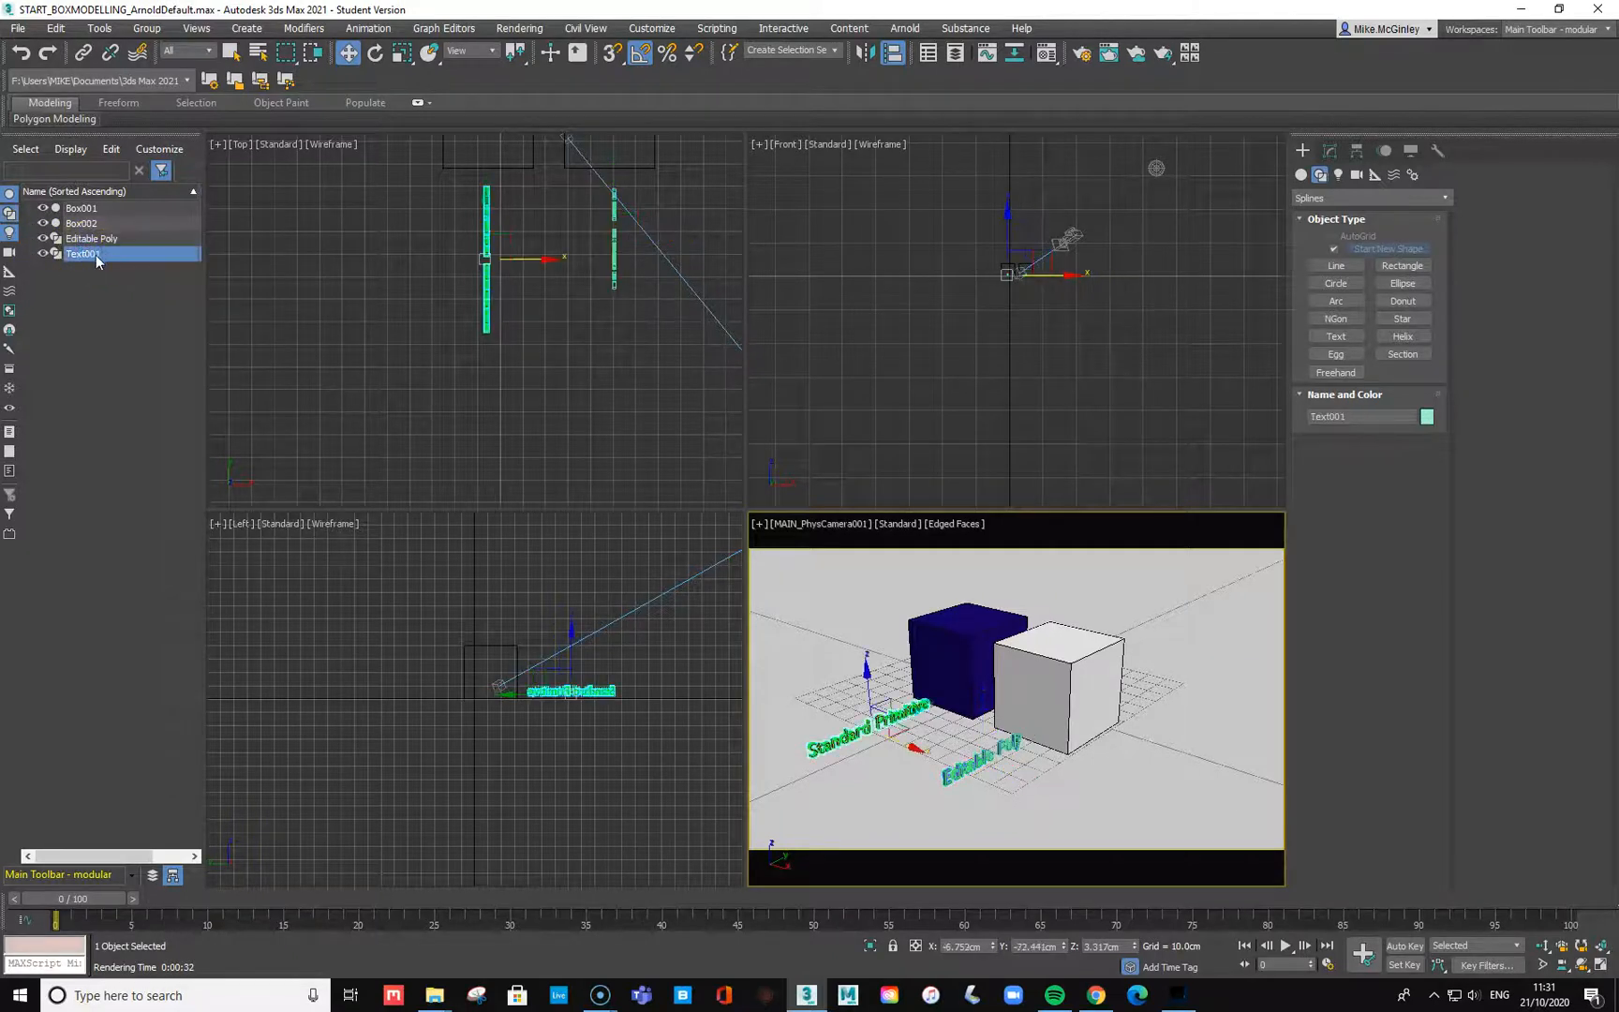
left_click(103, 253)
left_click(10, 216)
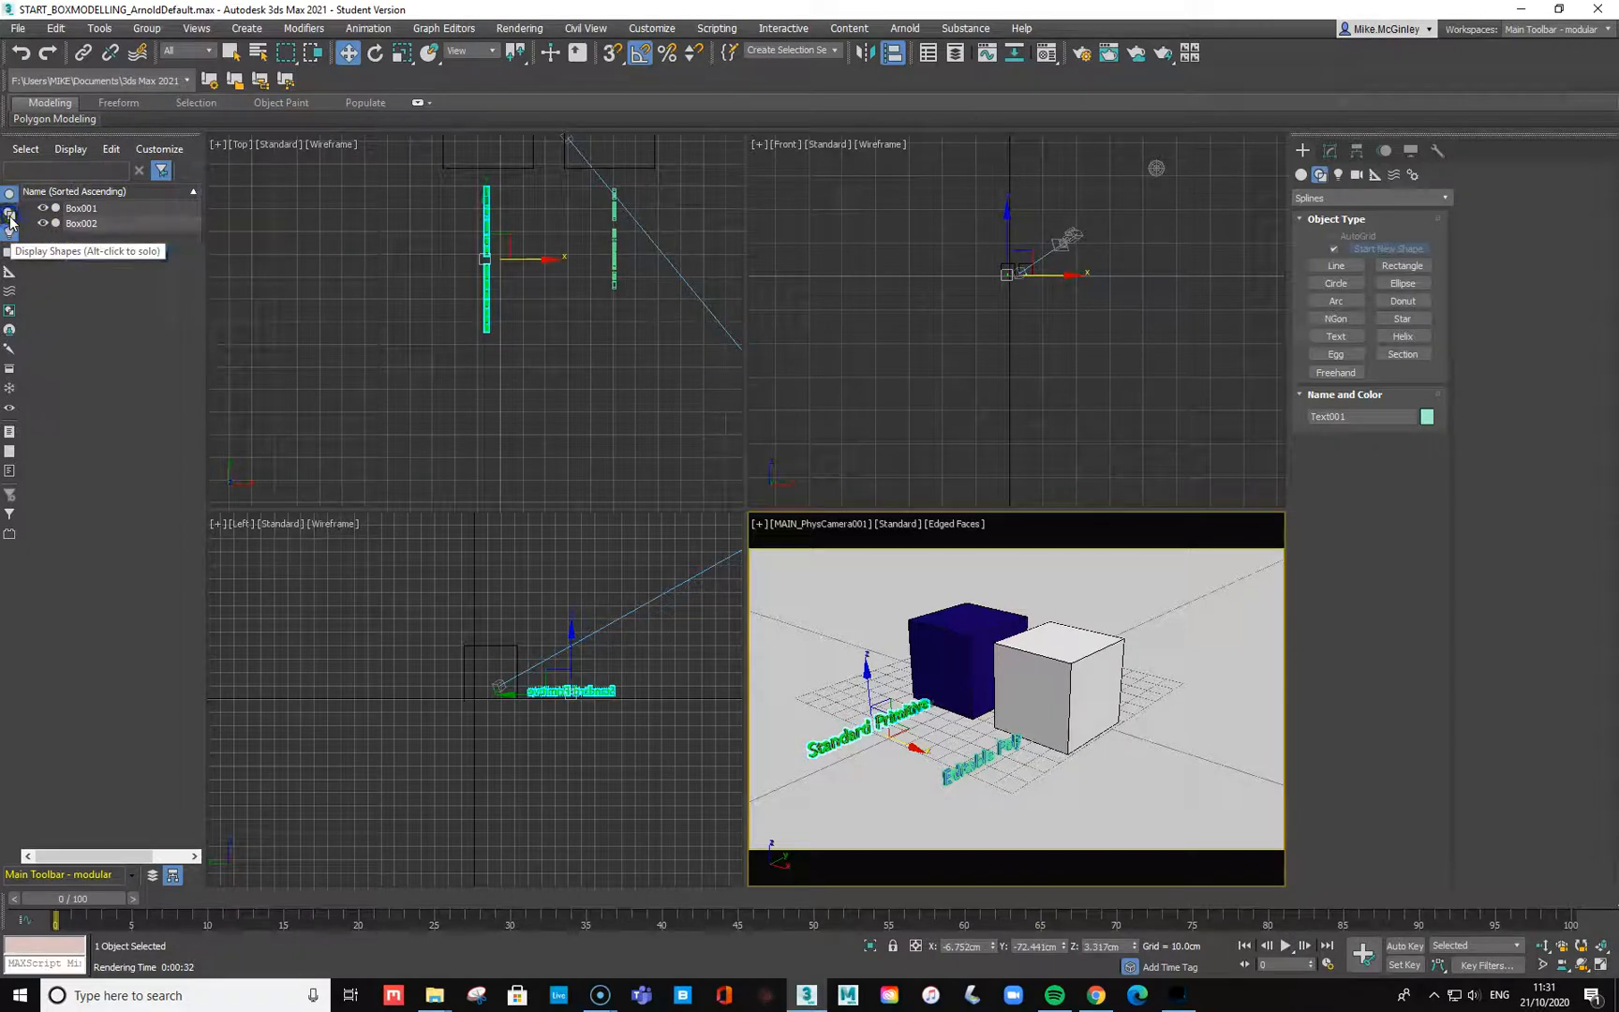
left_click(10, 219)
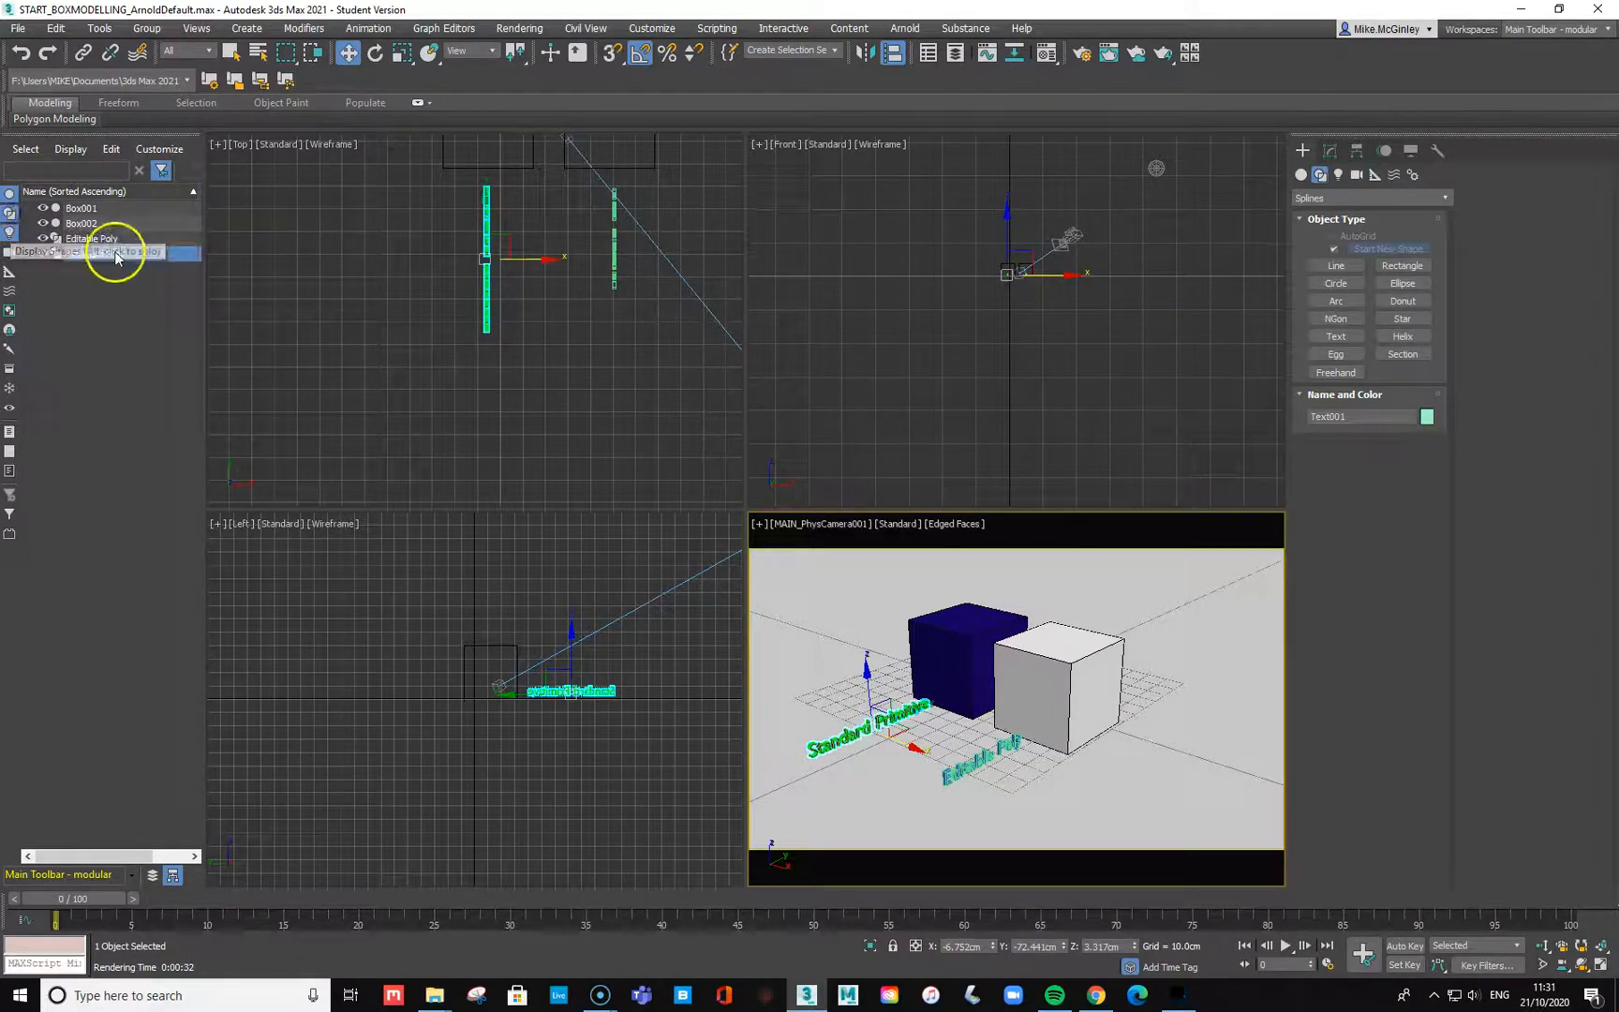
Step: Freeze the Editable Poly and Standard Prim text shapes together
left_click(107, 239)
left_click(119, 258, "ctrl")
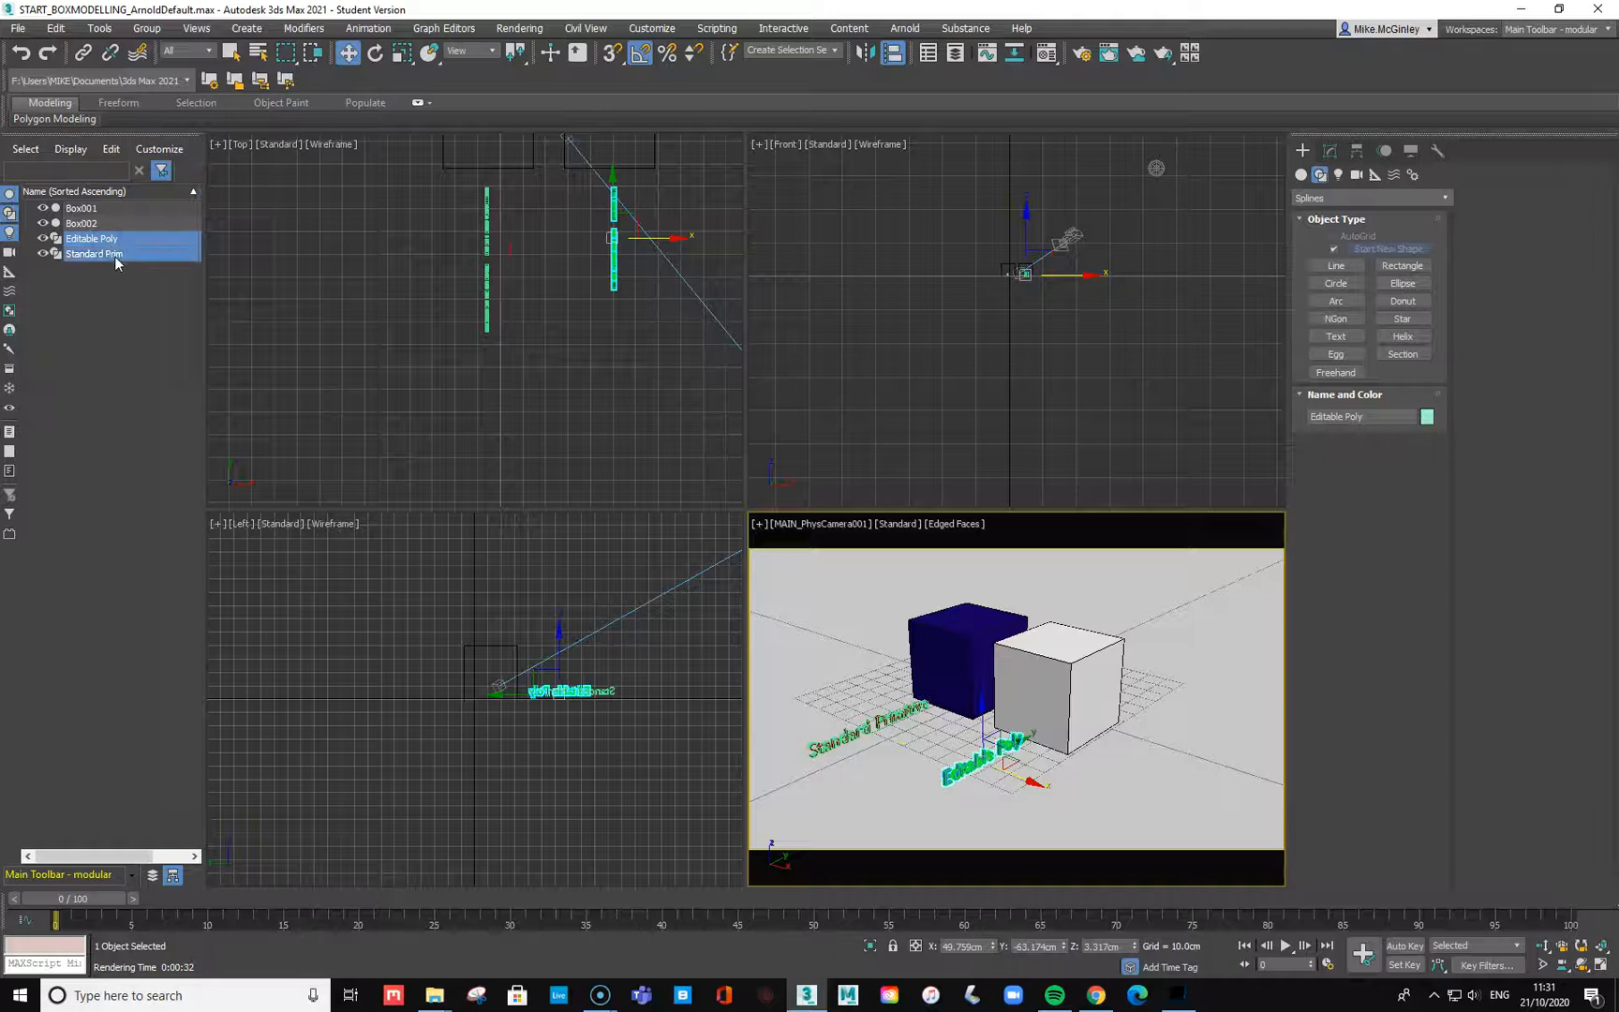
right_click(171, 262)
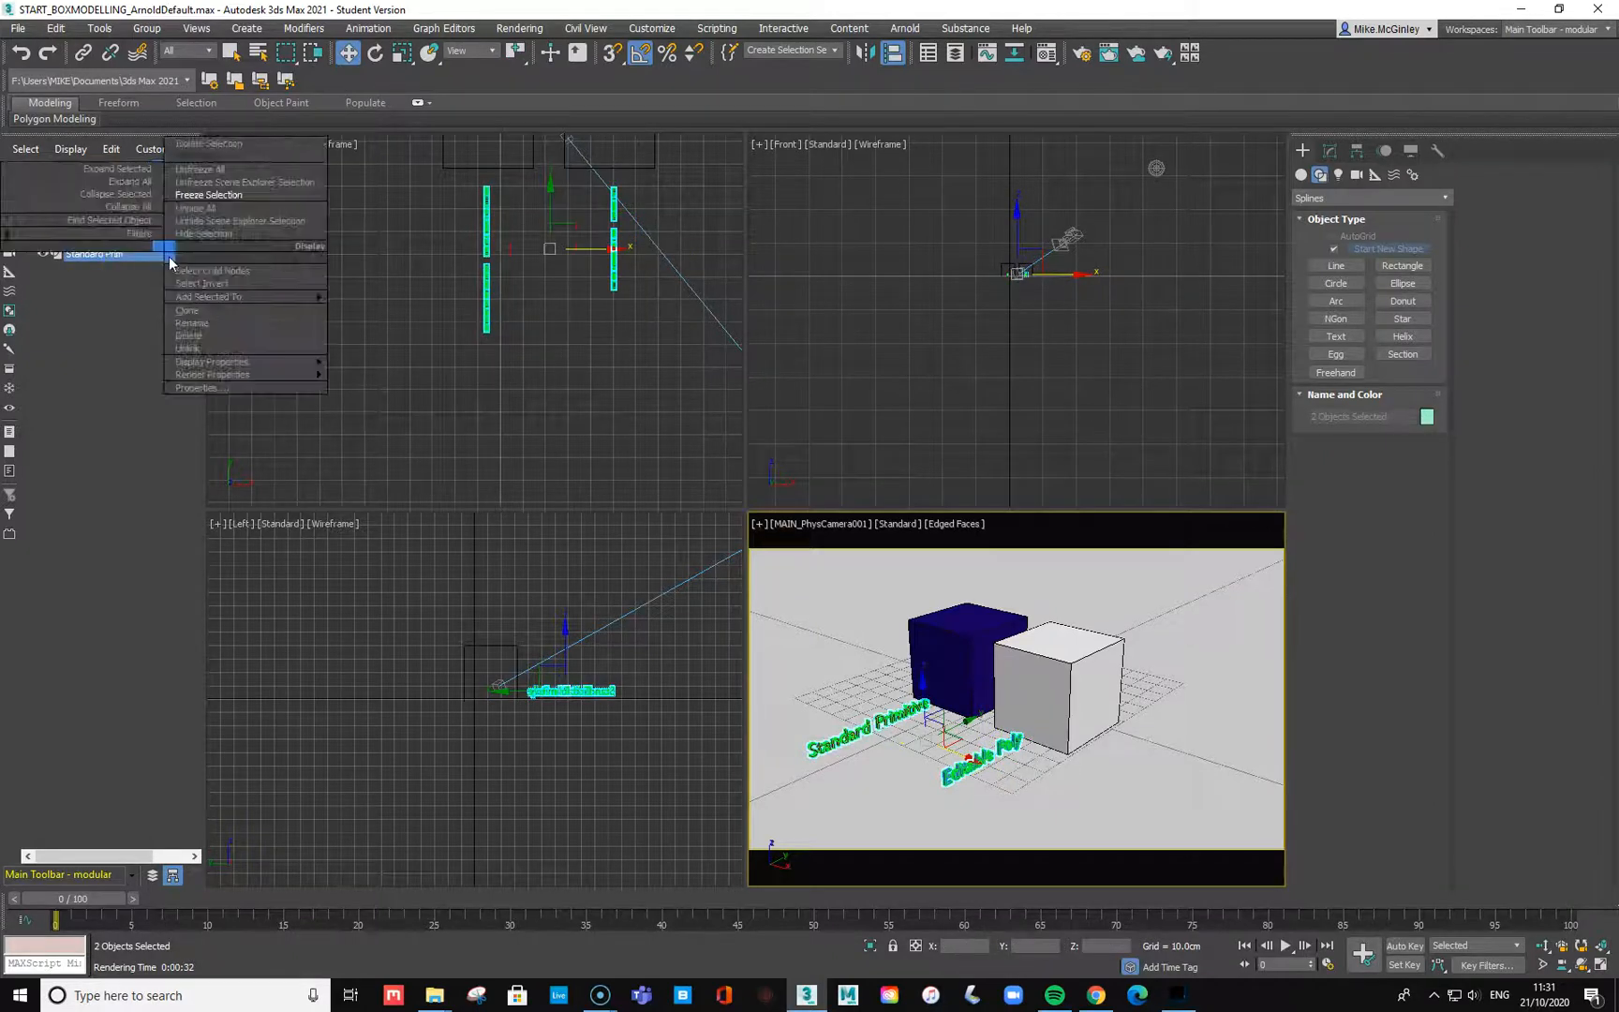
left_click(203, 194)
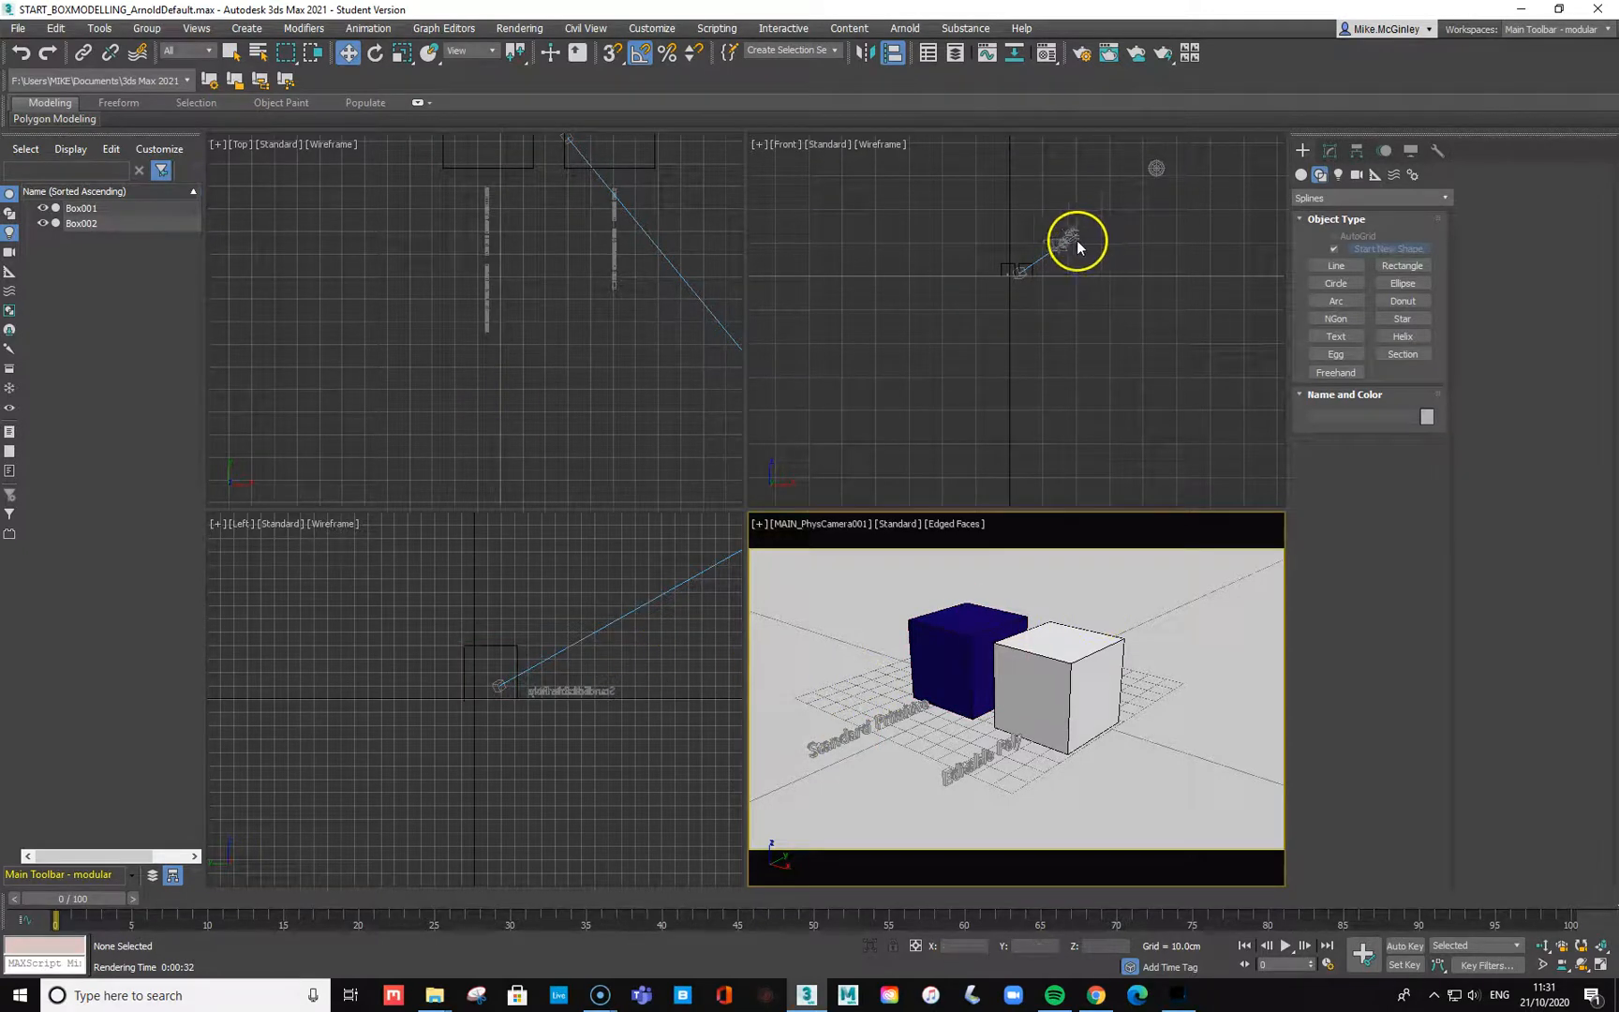
Step: Show cameras and frozen objects in the Scene Explorer and unfreeze MAIN_PhysCamera001
left_click(10, 252)
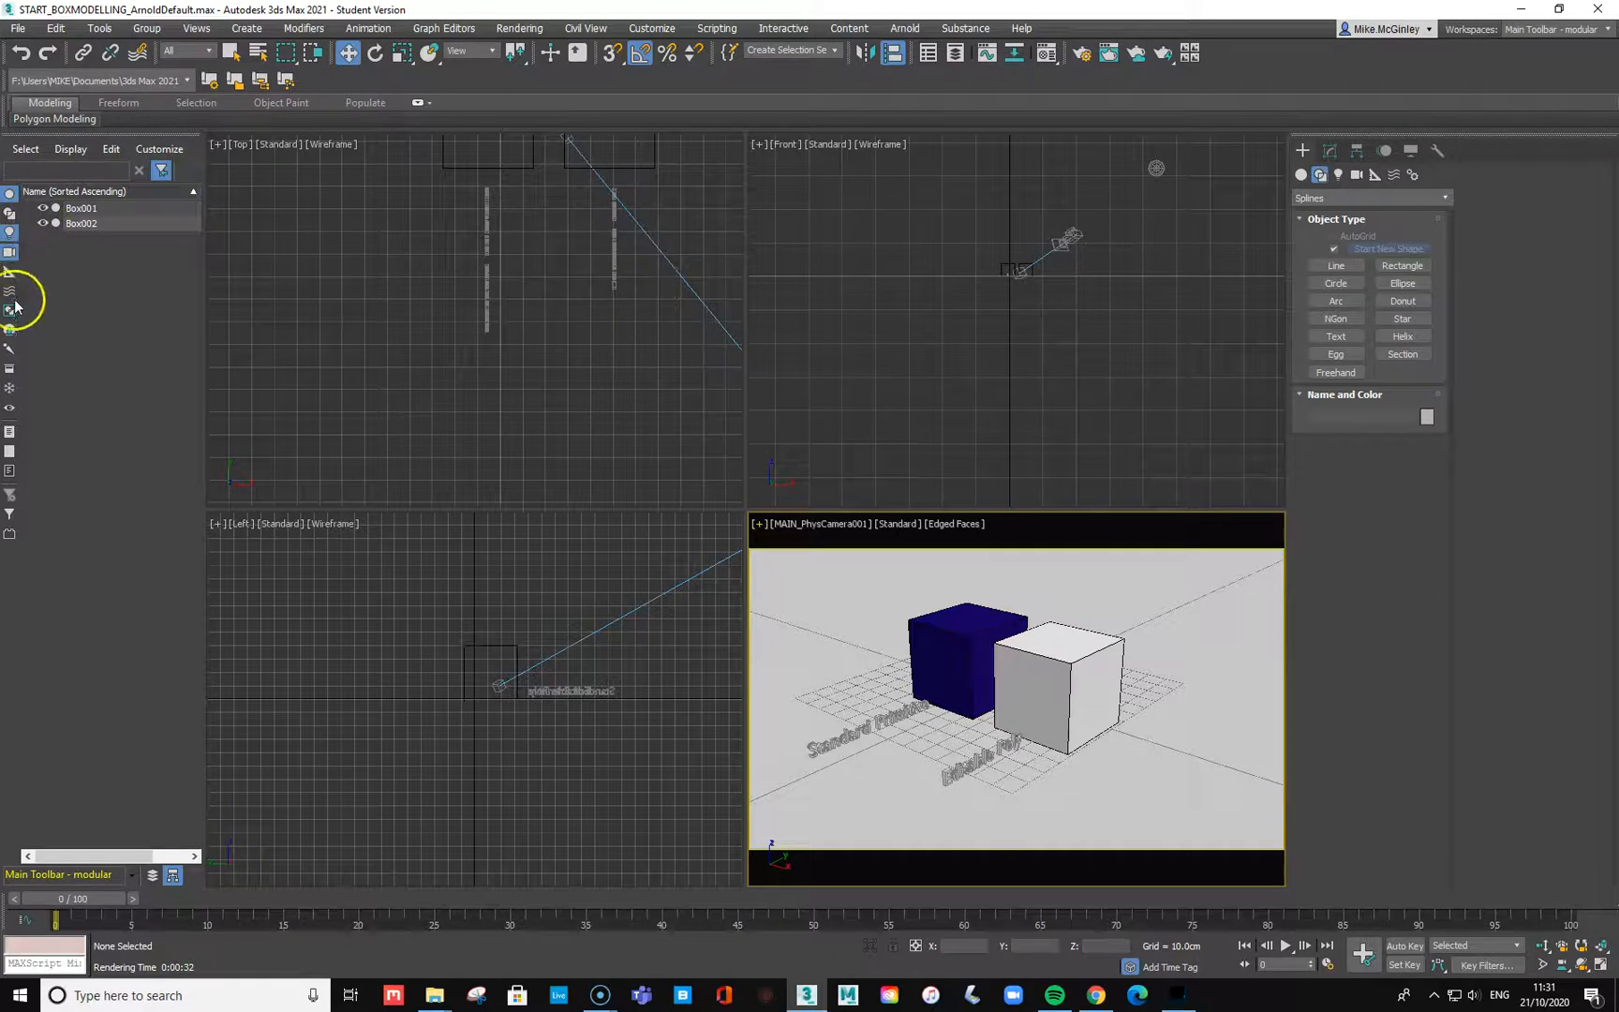
left_click(10, 390)
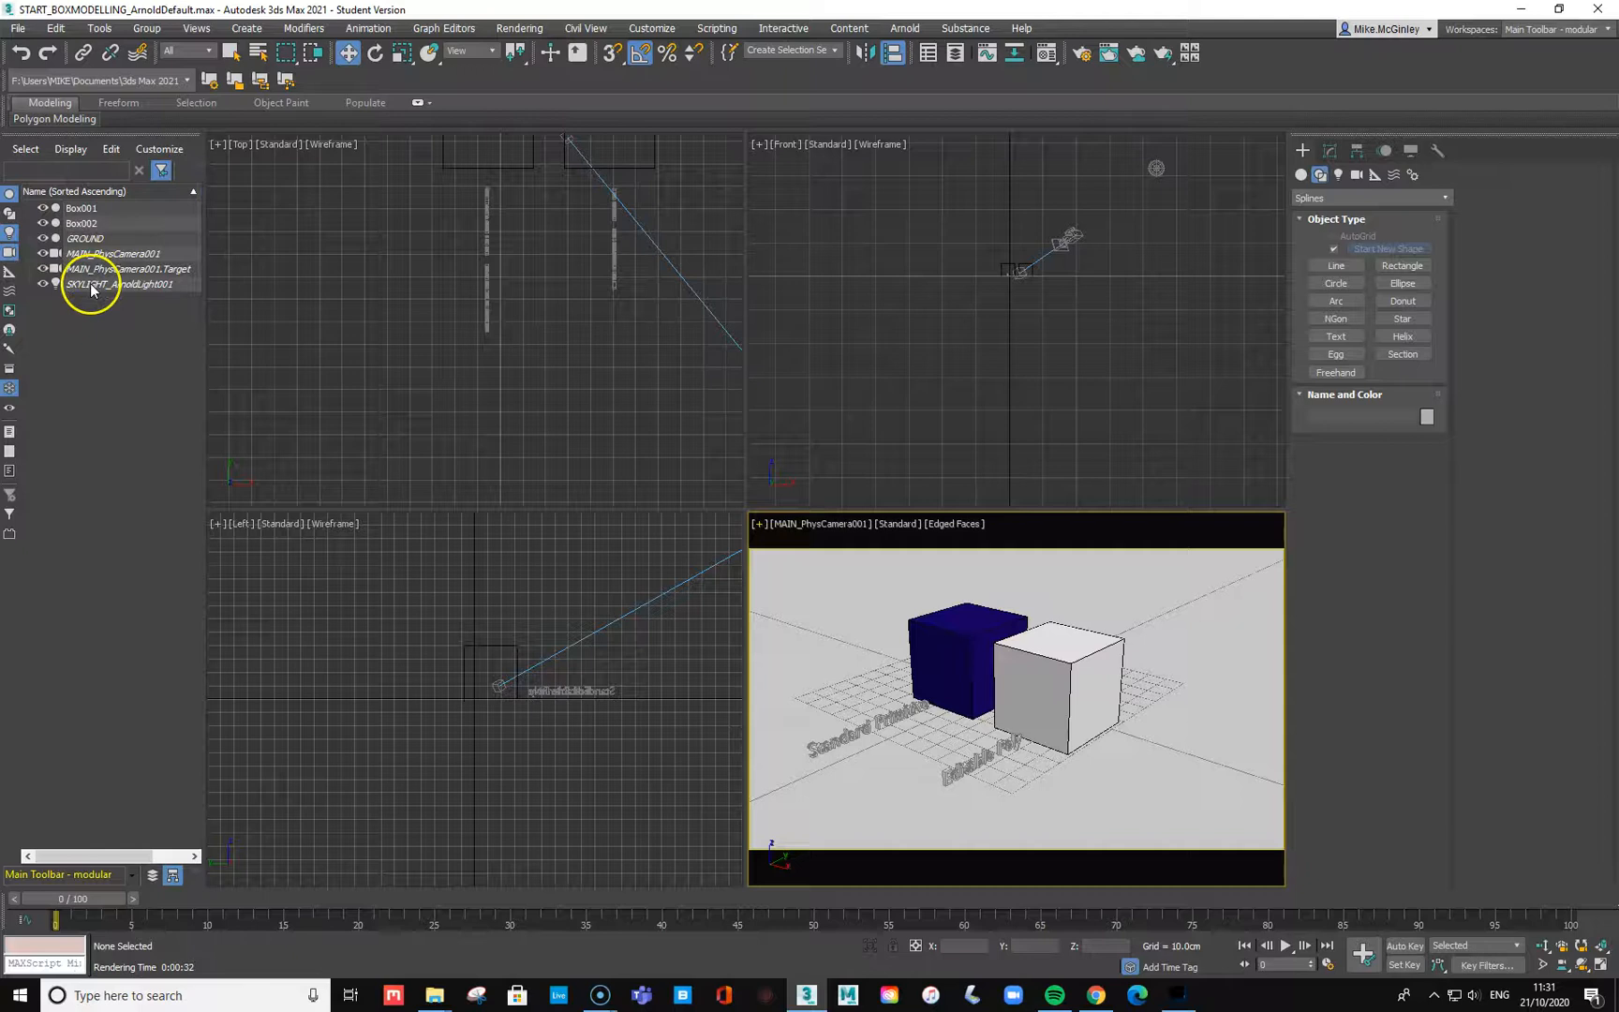
left_click(113, 253)
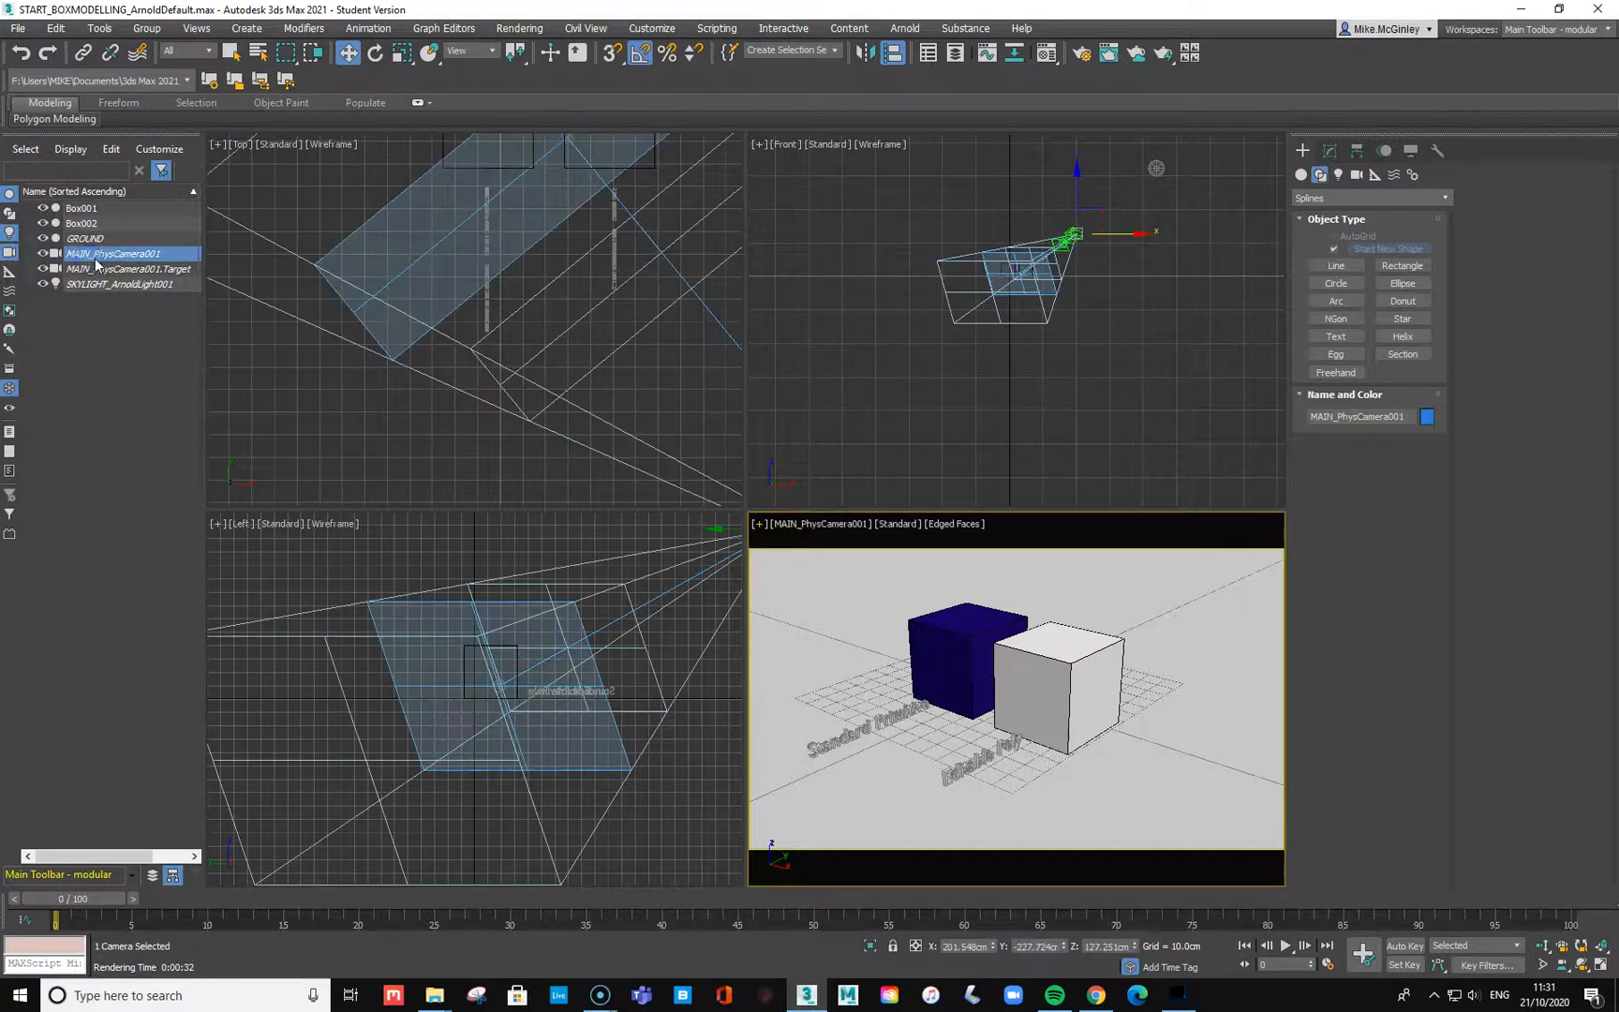
right_click(168, 254)
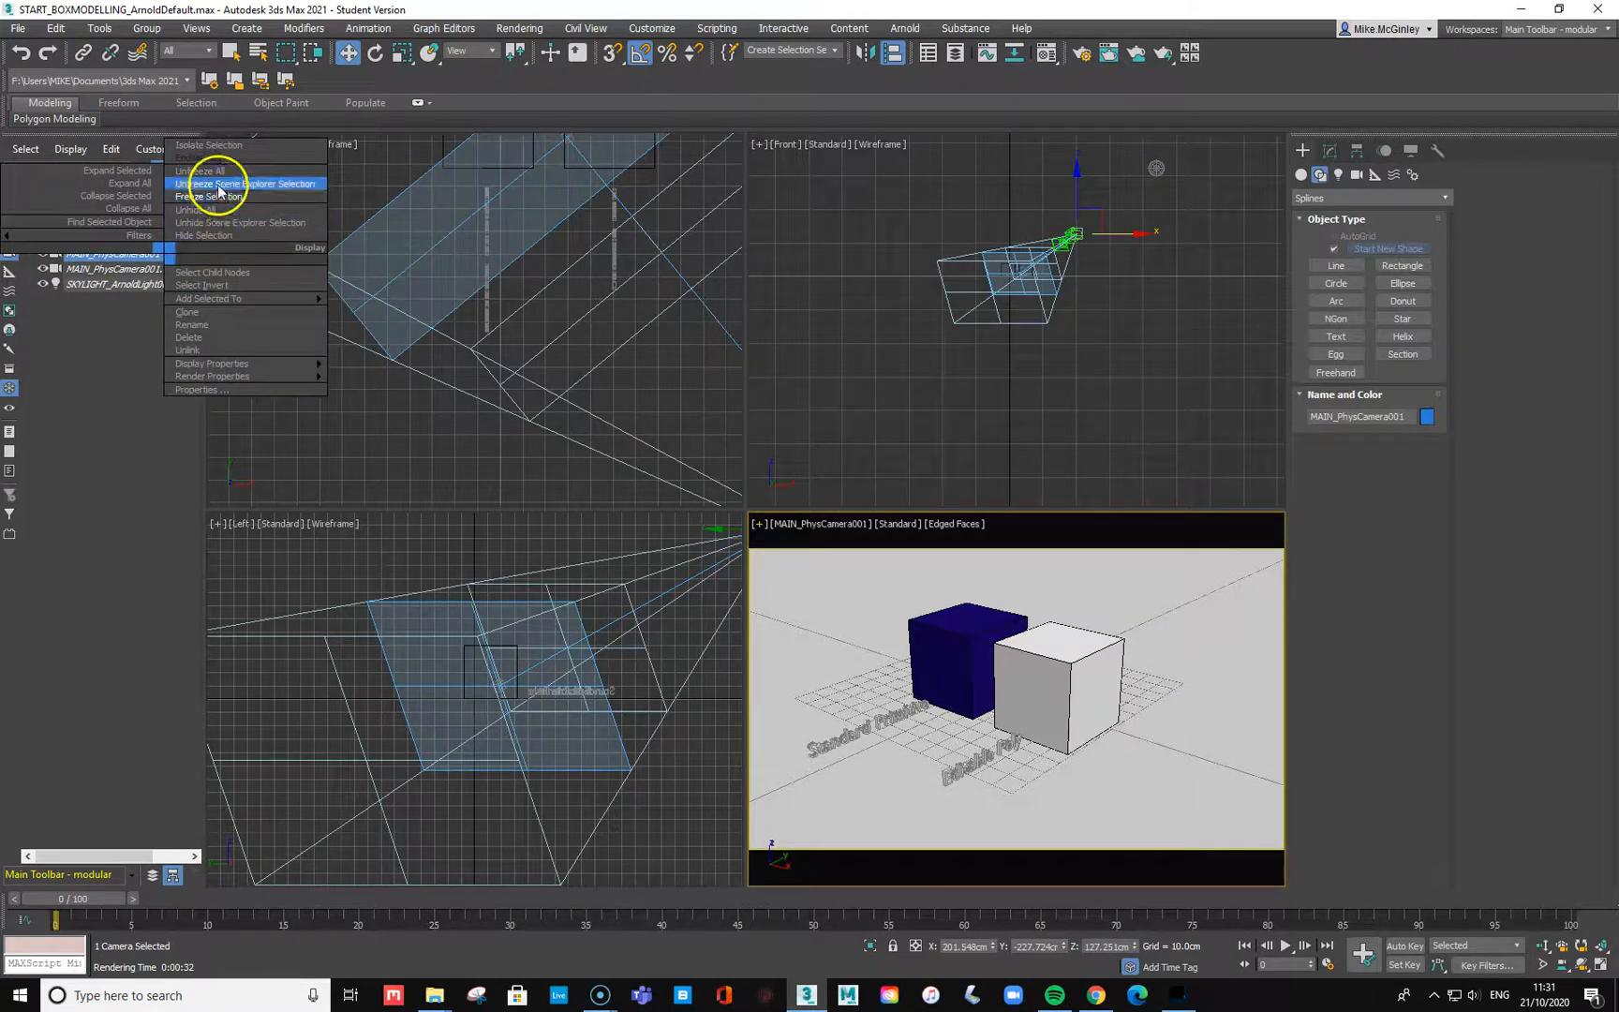
left_click(159, 186)
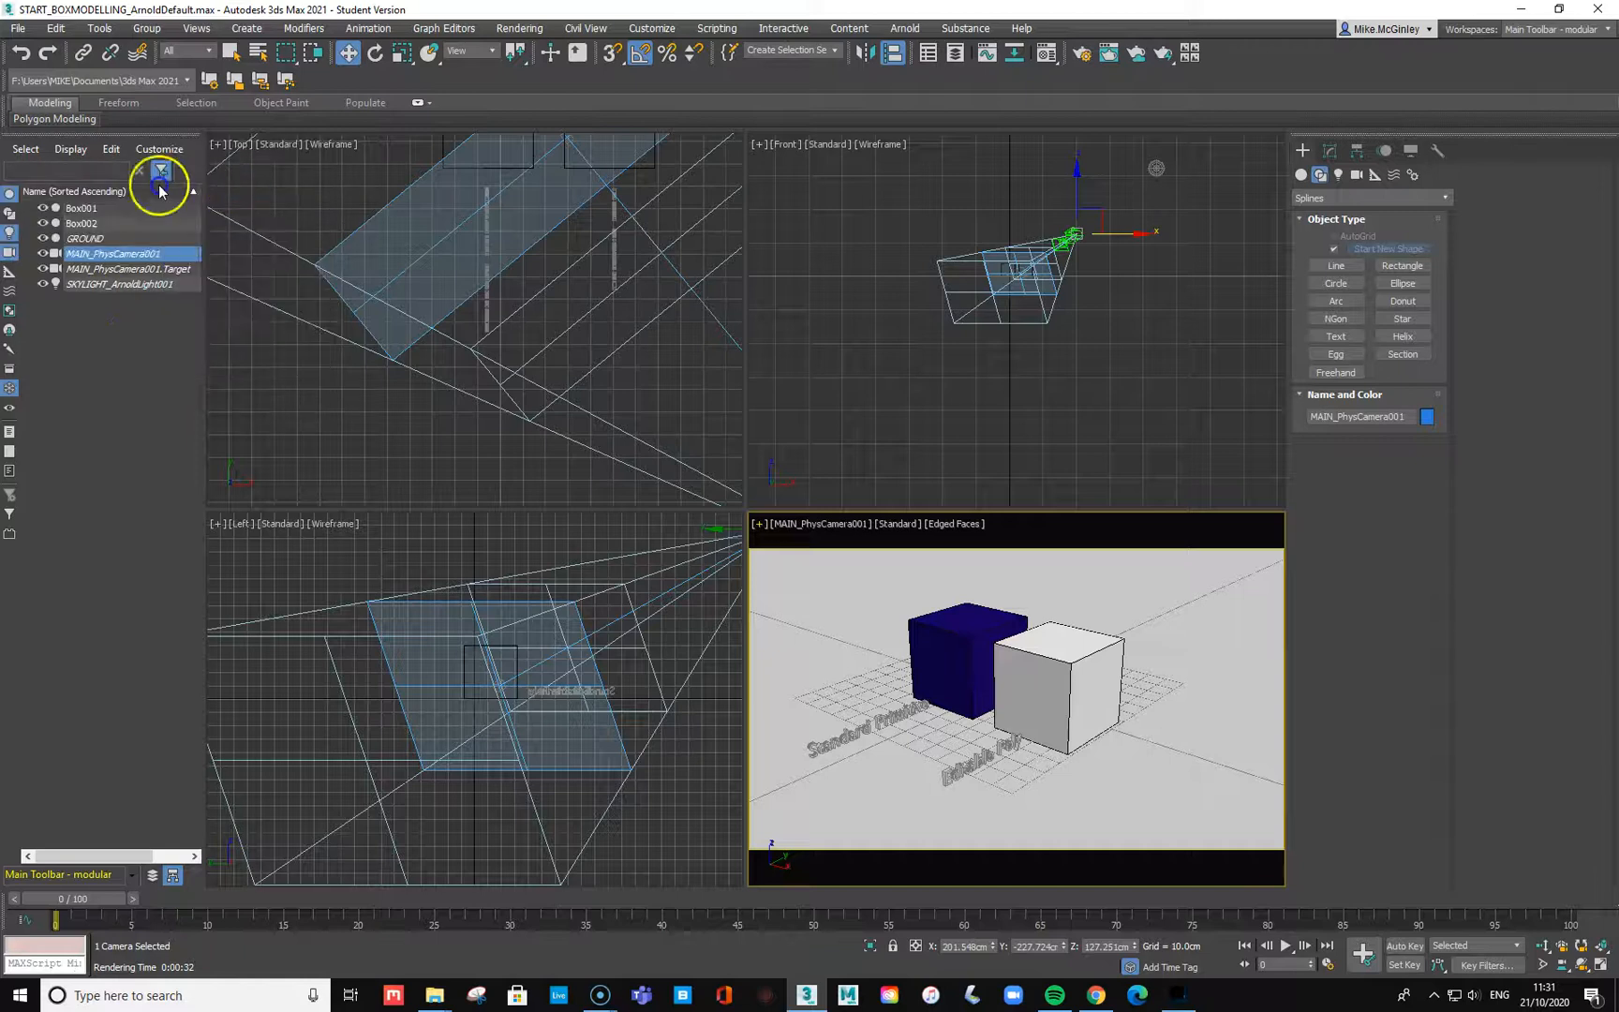
Step: Reselect MAIN_PhysCamera001 in the Front view and examine its Basic and Physical Camera settings
left_click(986, 374)
left_click(1063, 243)
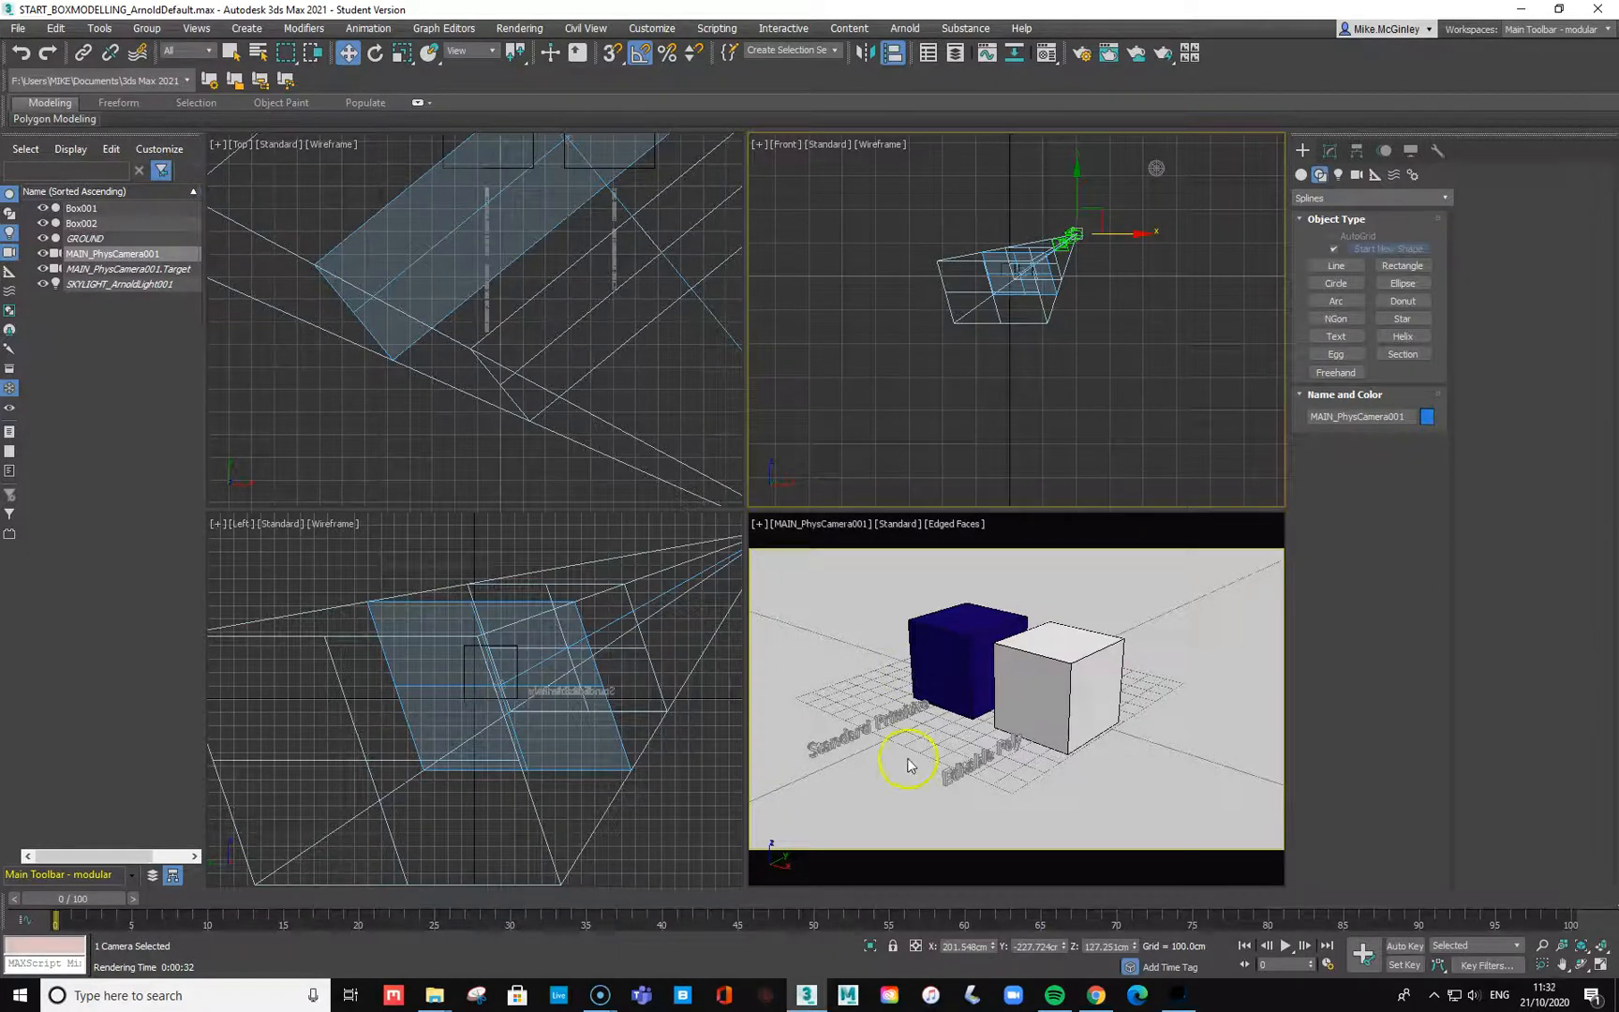
left_click(1035, 689)
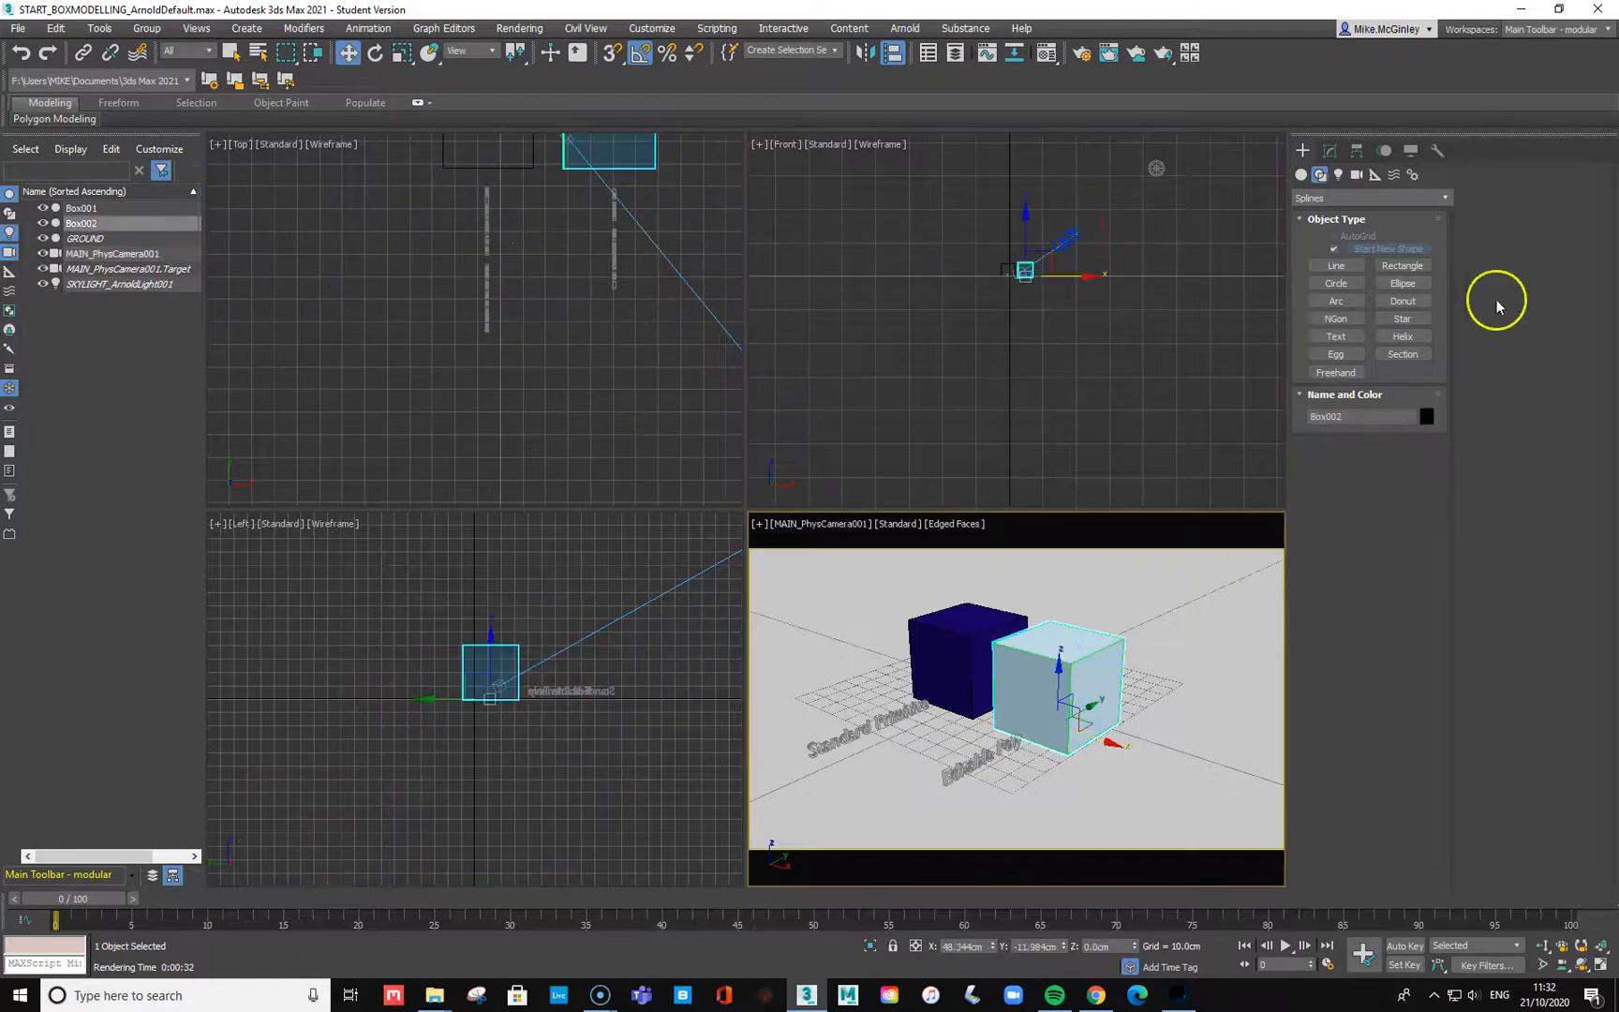
left_click(1071, 241)
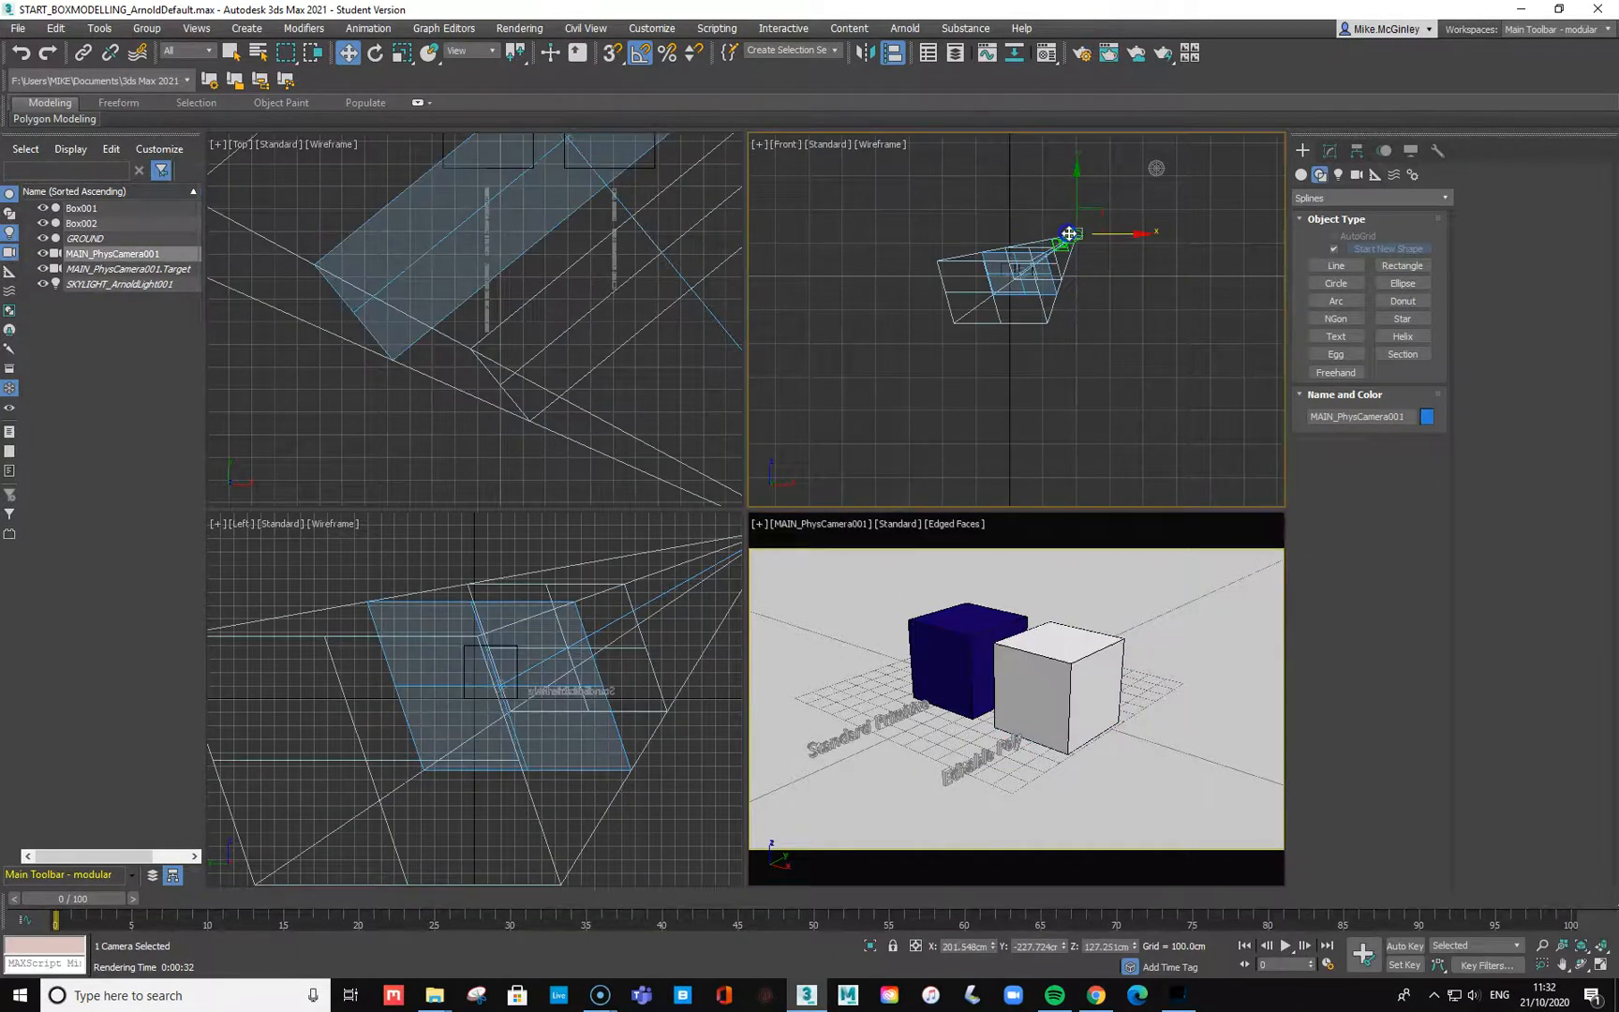
left_click(1336, 151)
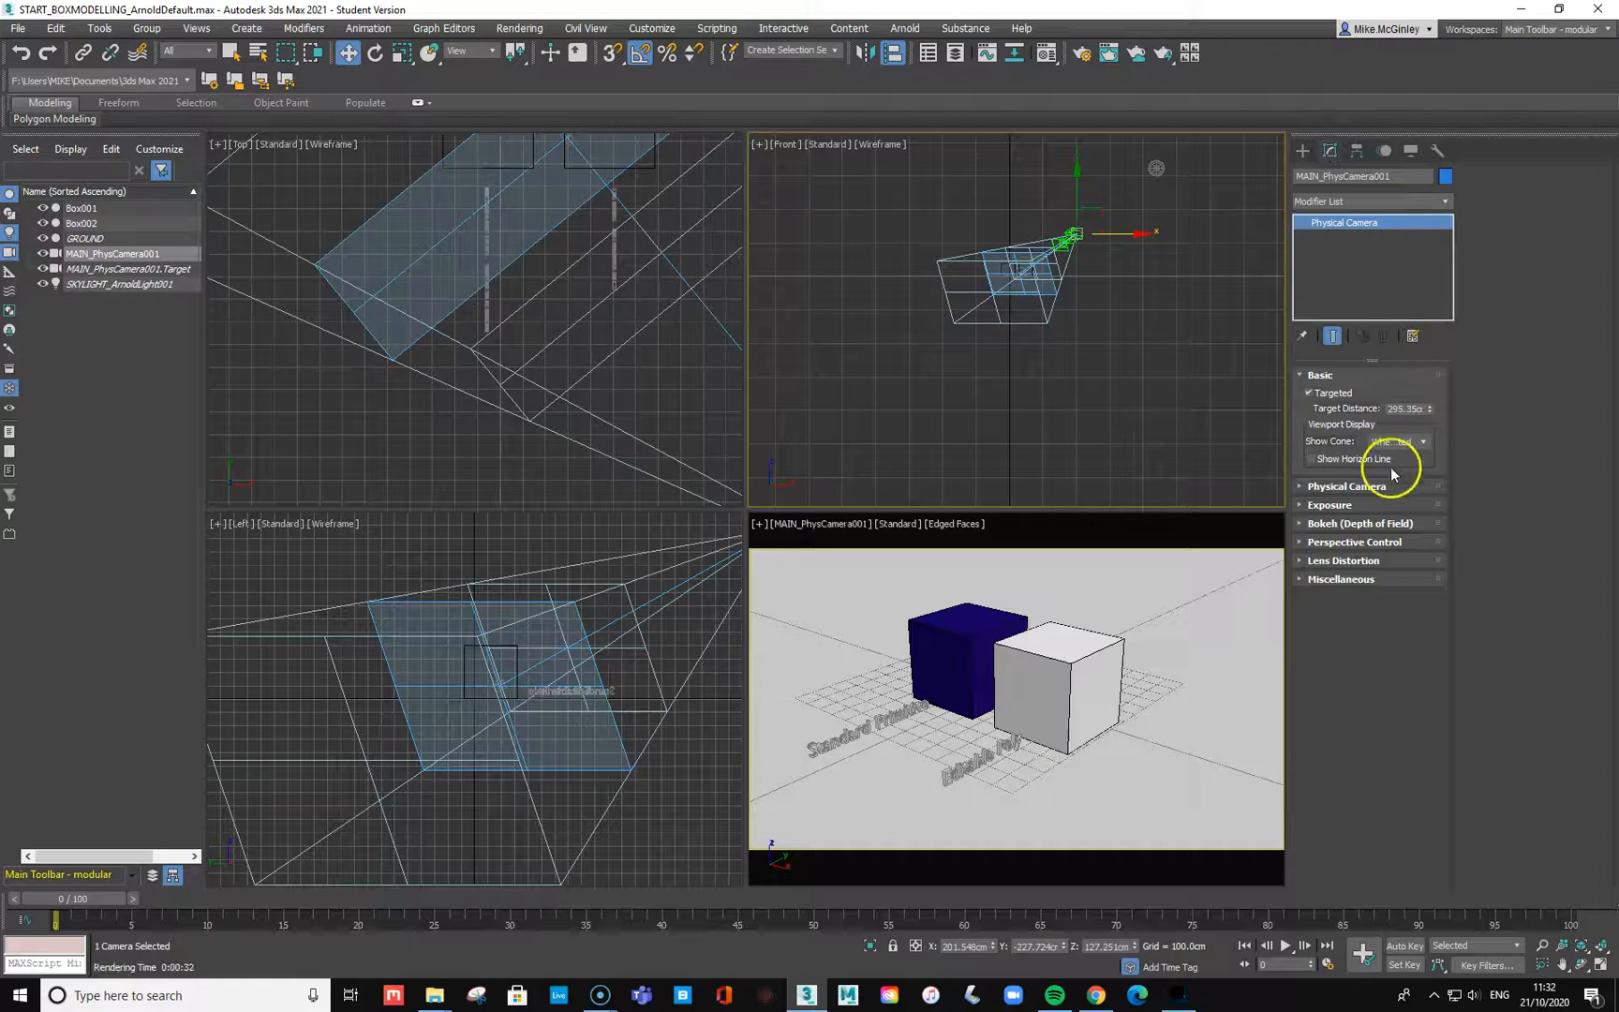
left_click(1373, 488)
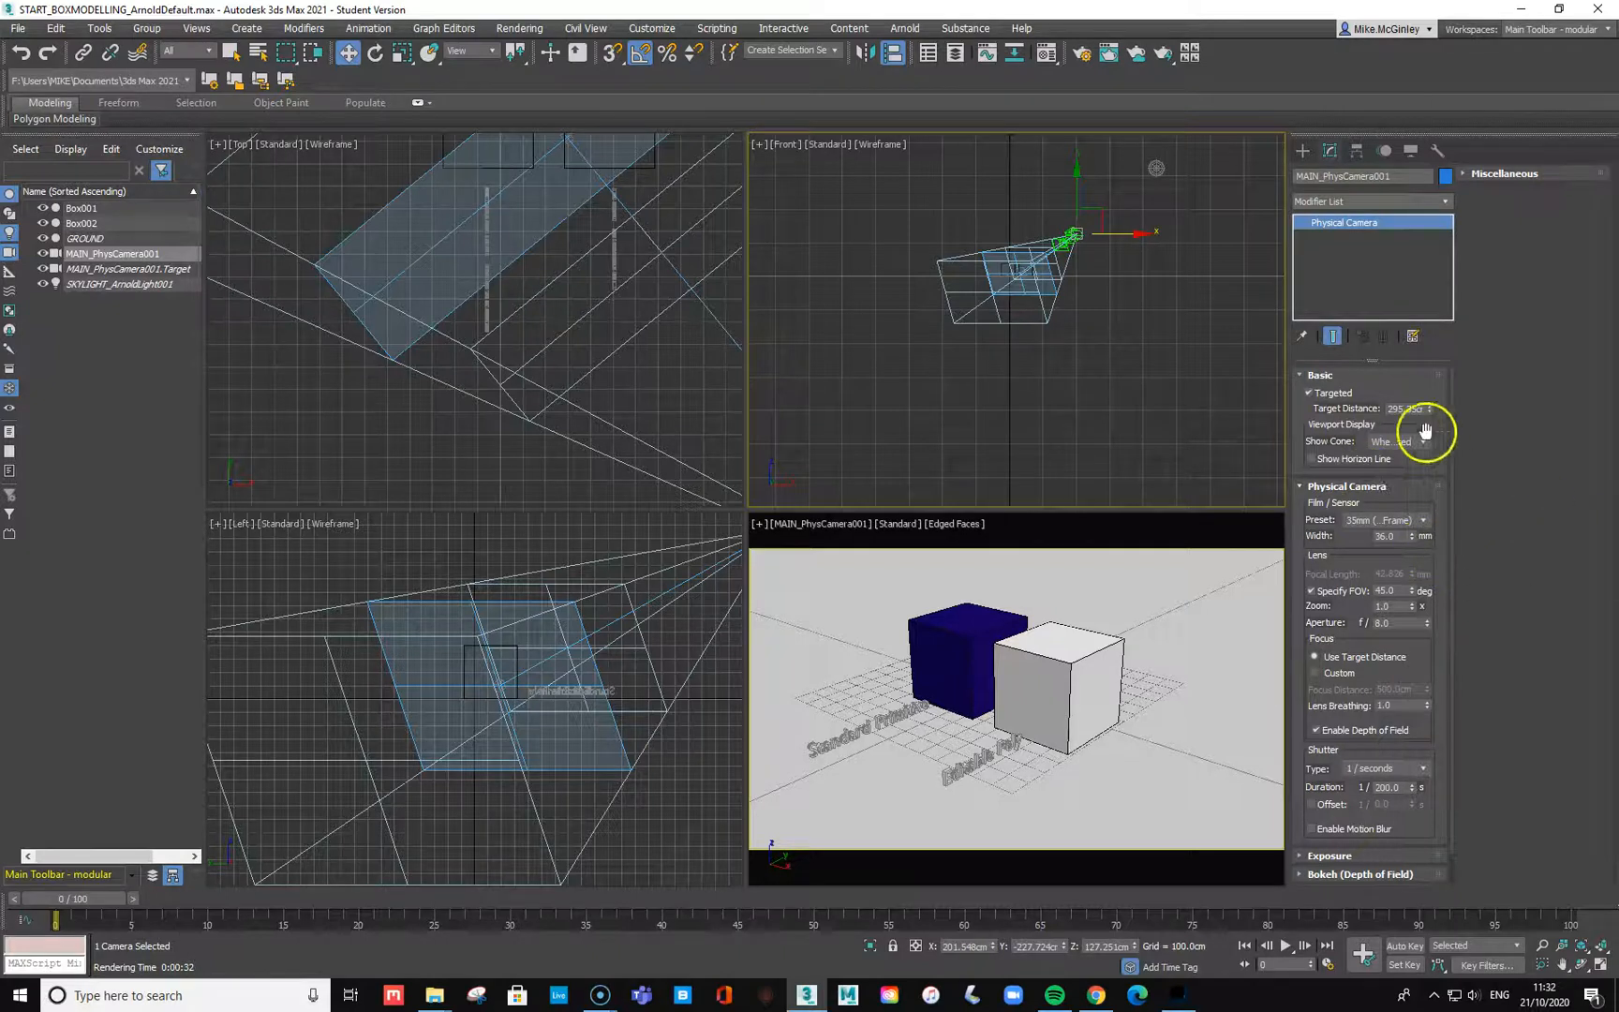
Step: Freeze MAIN_PhysCamera001 again and hide frozen objects from the Scene Explorer list
scroll(1363, 708, "down", 1)
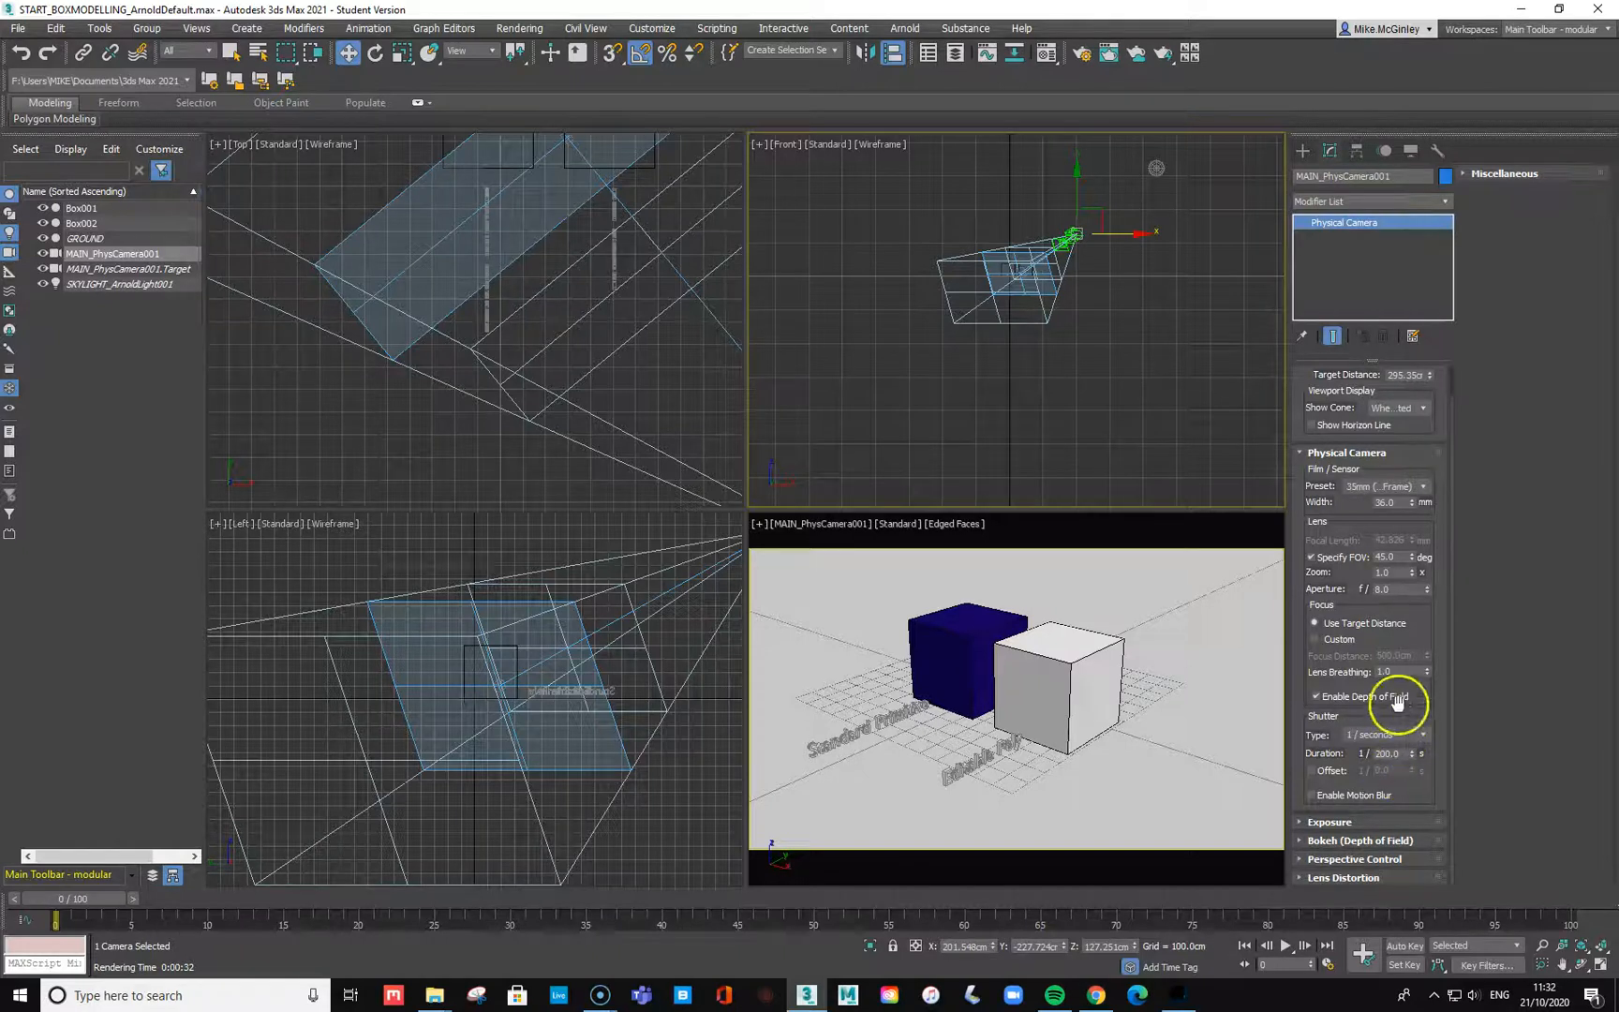
left_click(1395, 589)
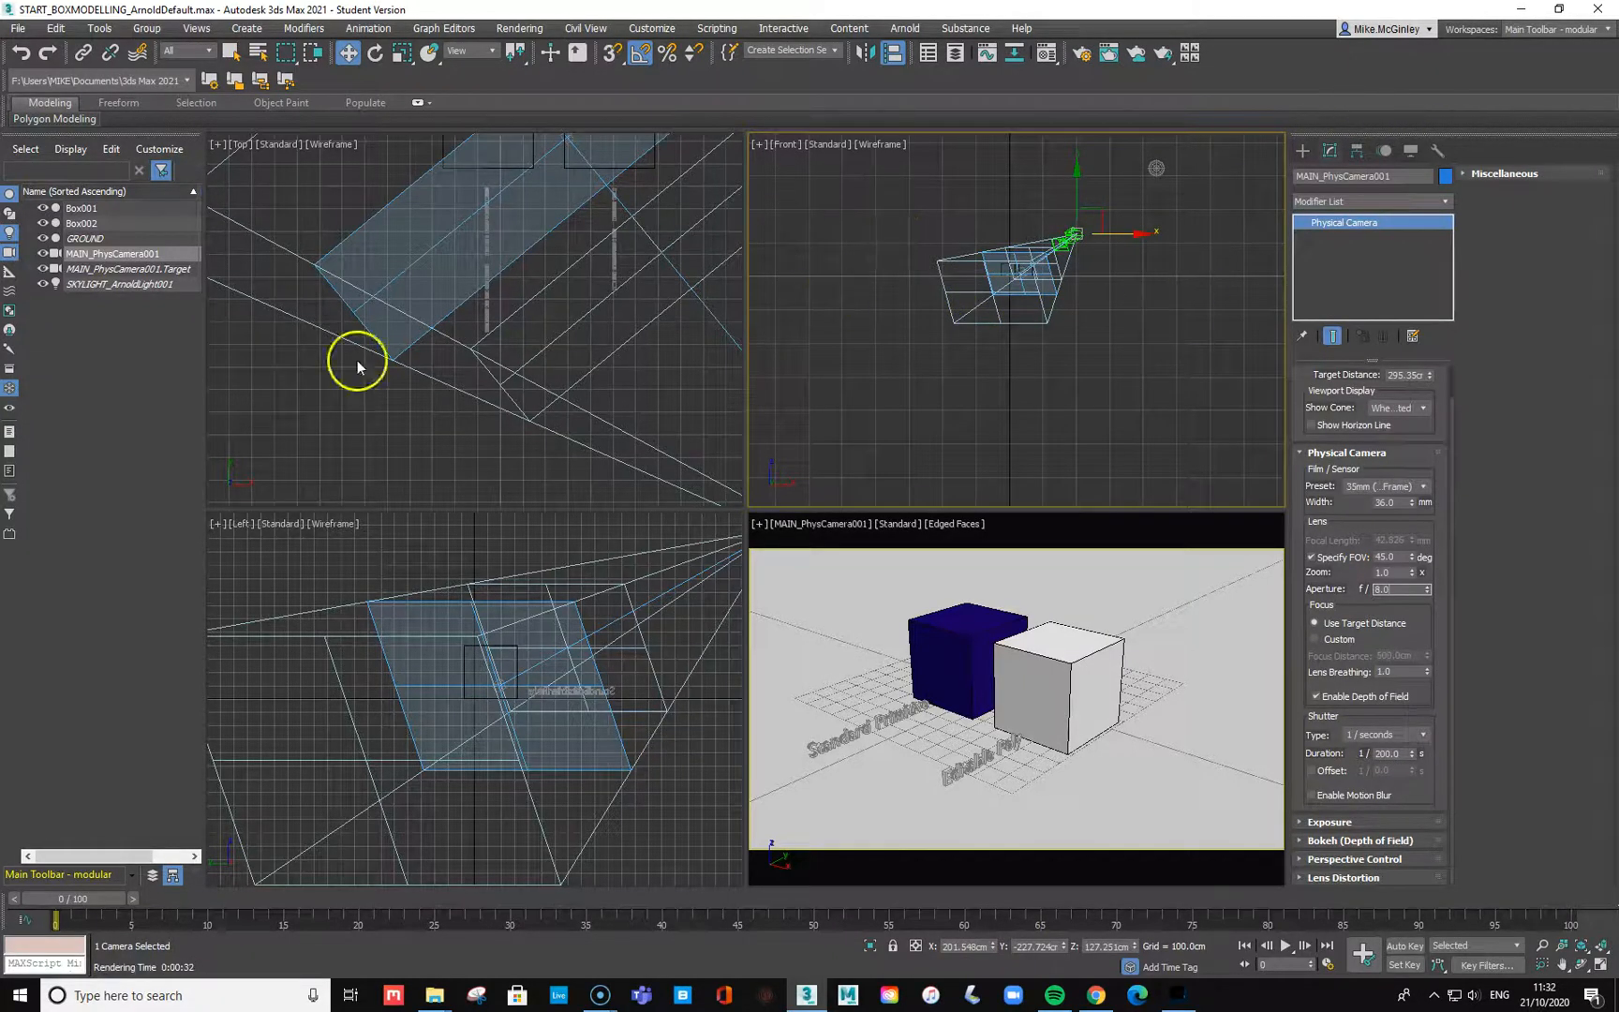
right_click(172, 255)
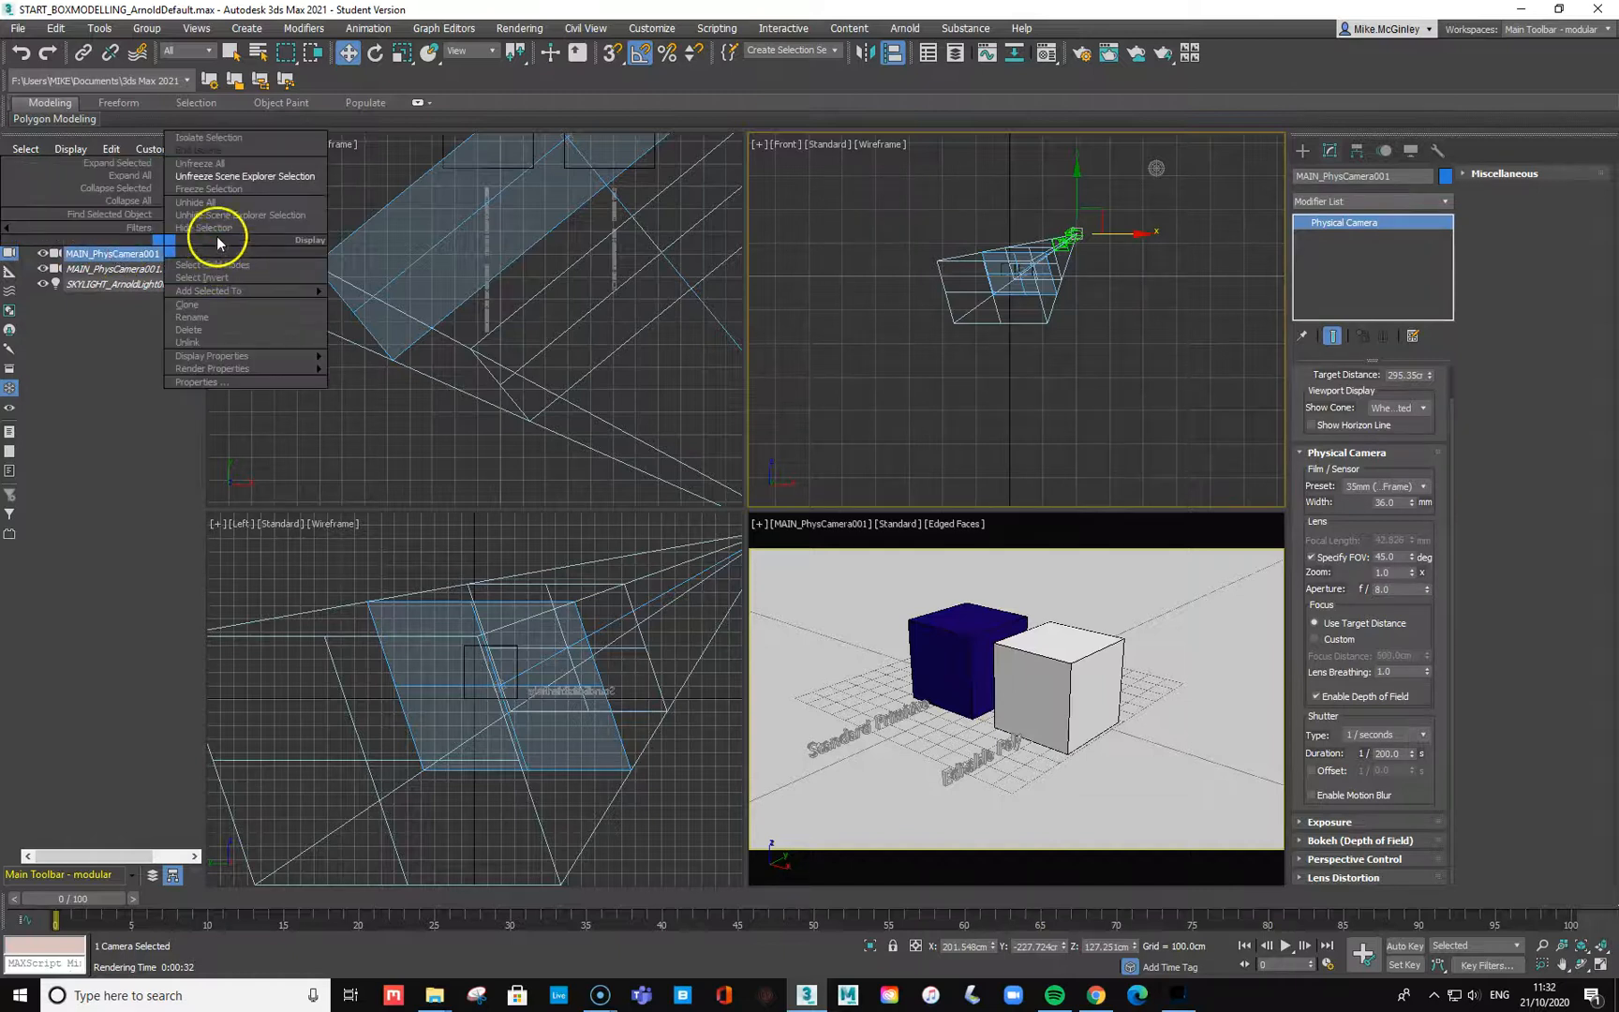
left_click(210, 190)
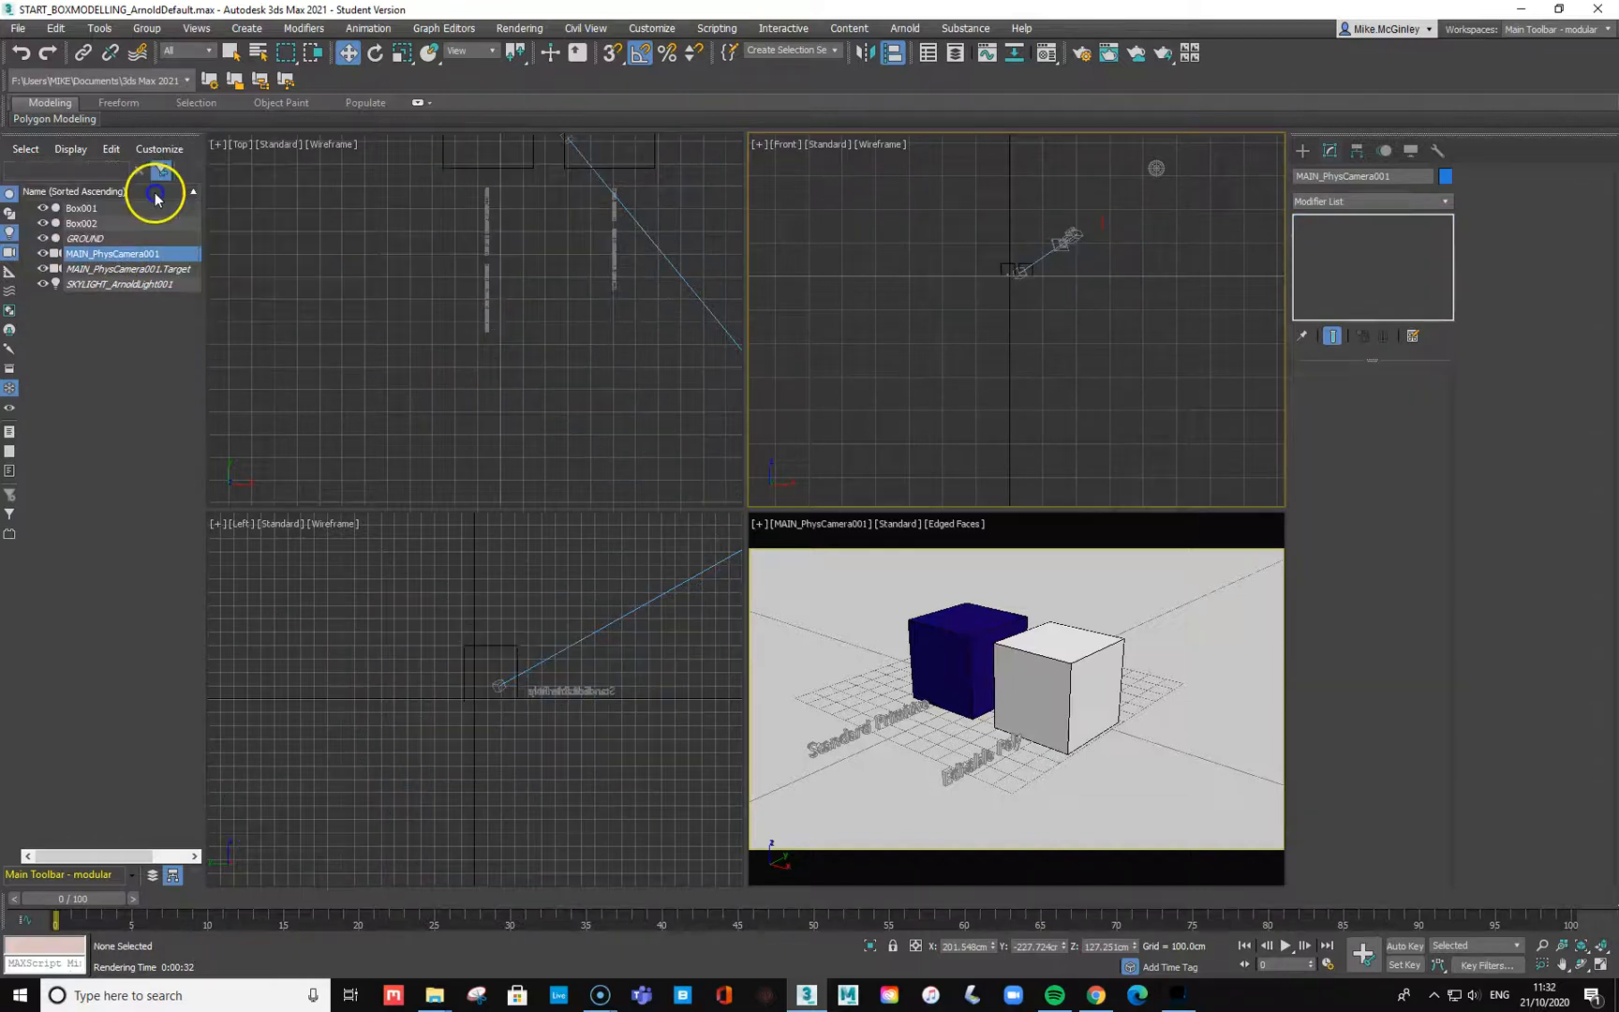
left_click(9, 388)
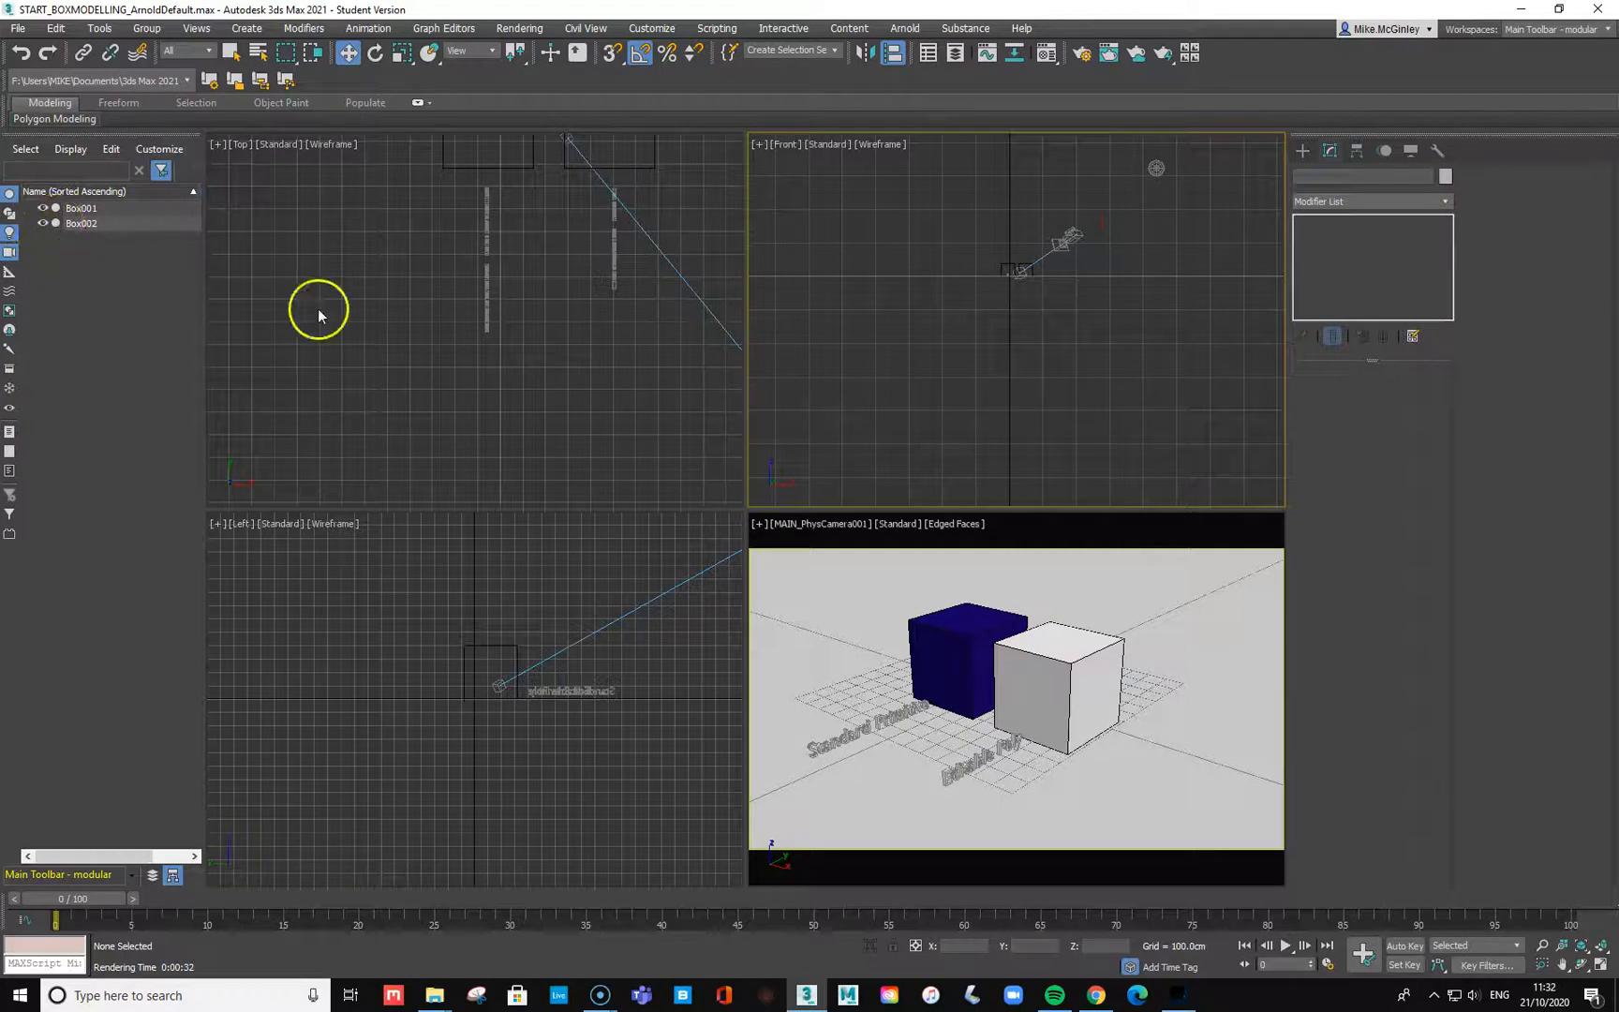
Step: Select the blue and white boxes in turn in the camera view to compare their modifier stacks and parameters
left_click(956, 642)
left_click(1095, 661)
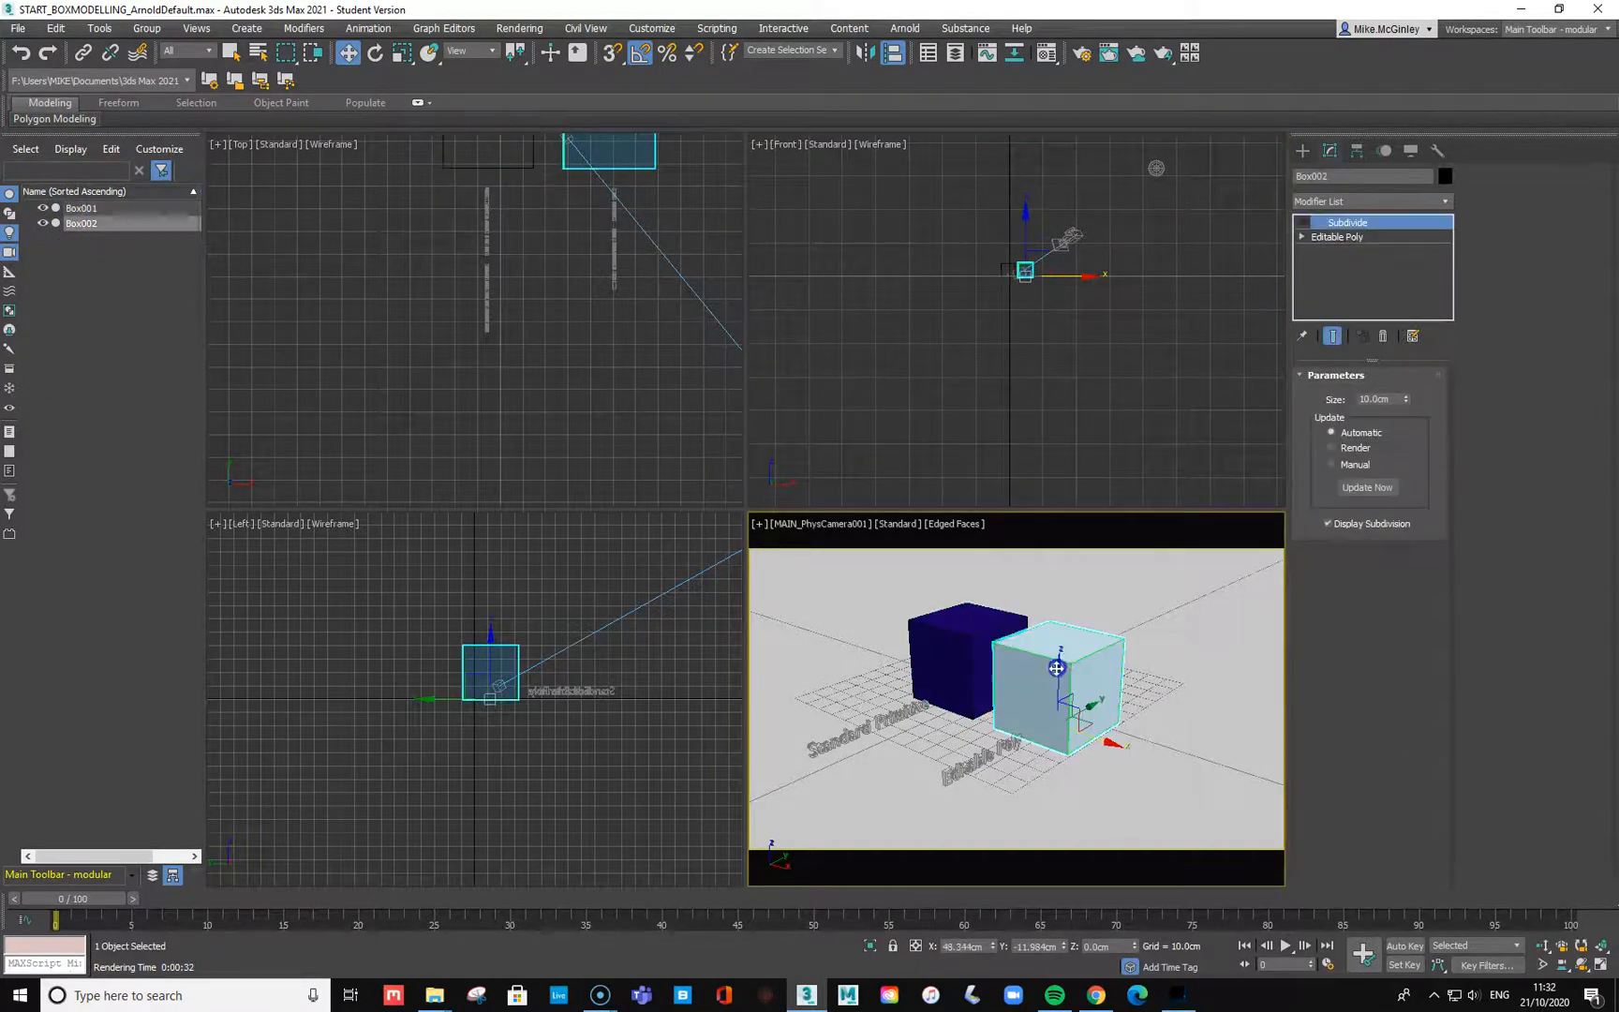
left_click(952, 636)
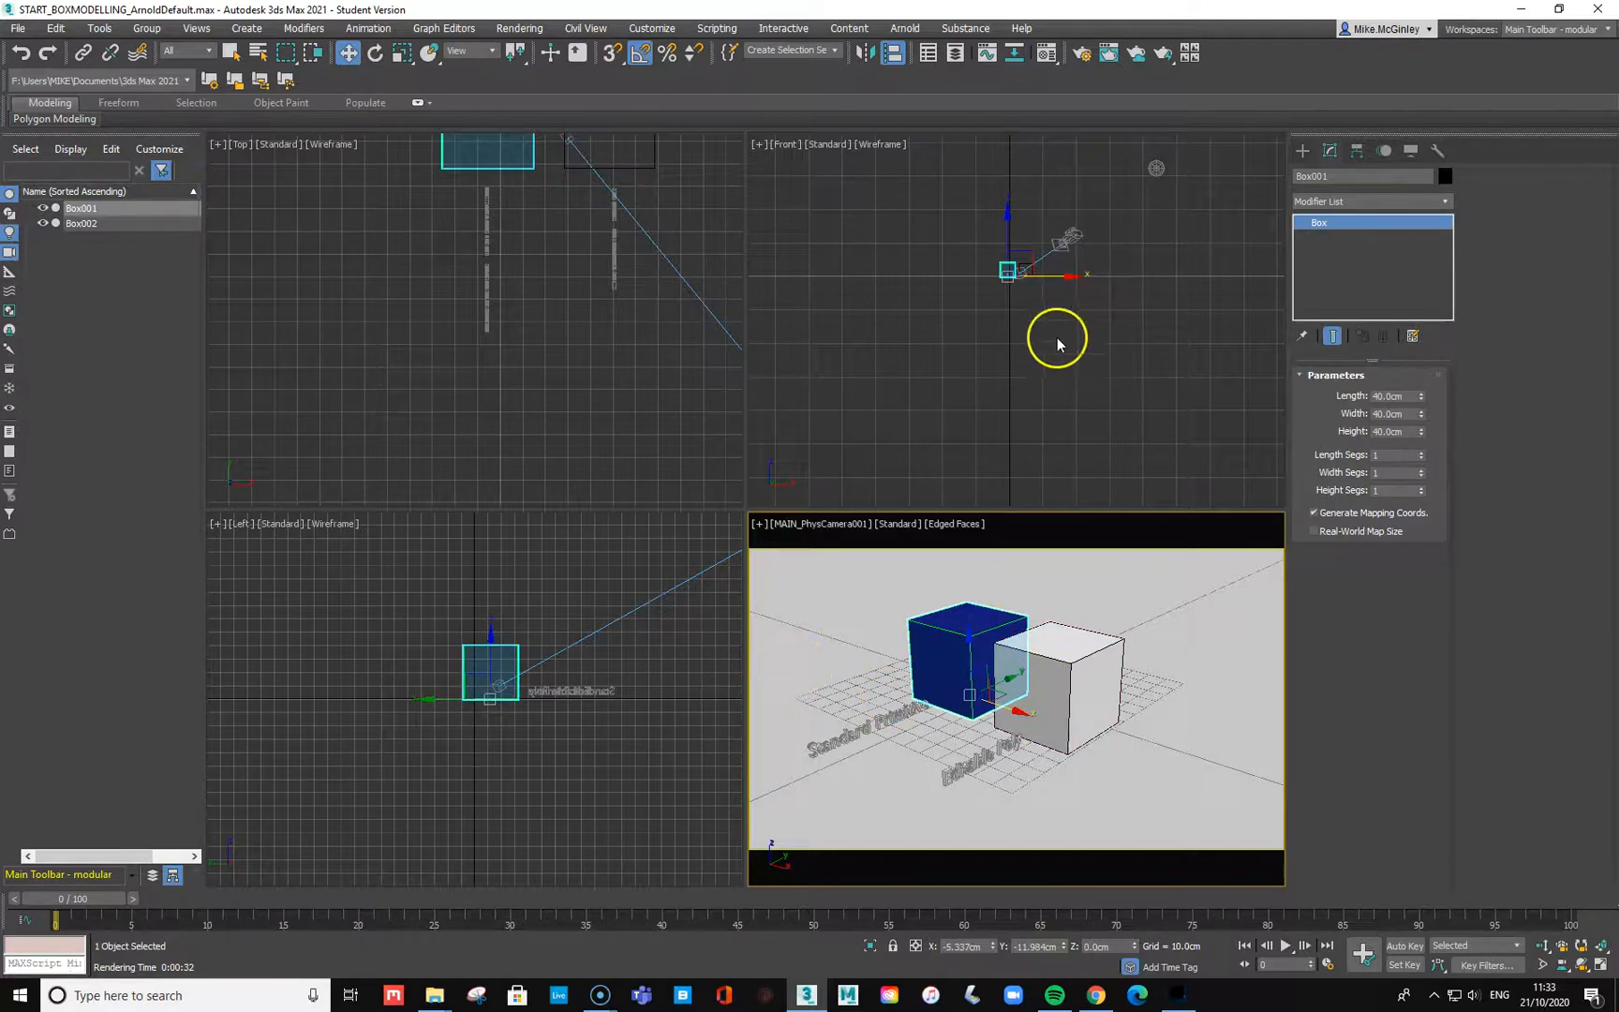
Step: Clear the box selection and maximise the MAIN_PhysCamera001 viewport
scroll(1044, 333, "up", 5)
scroll(1069, 379, "down", 5)
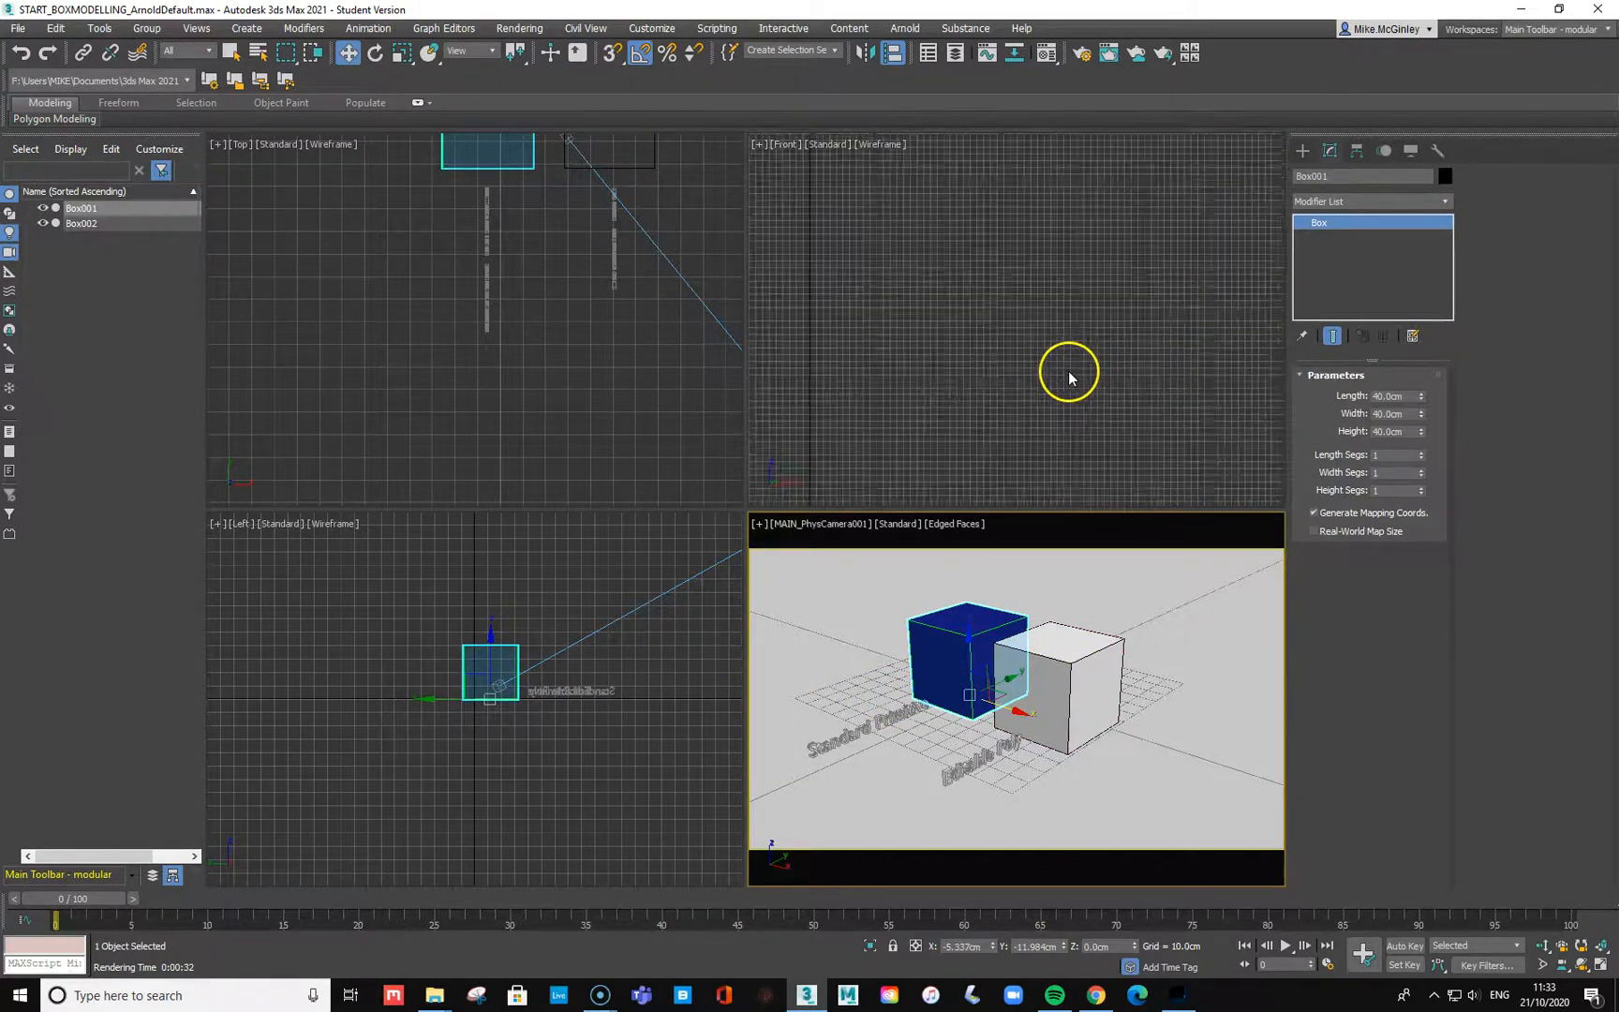
left_click(1021, 278)
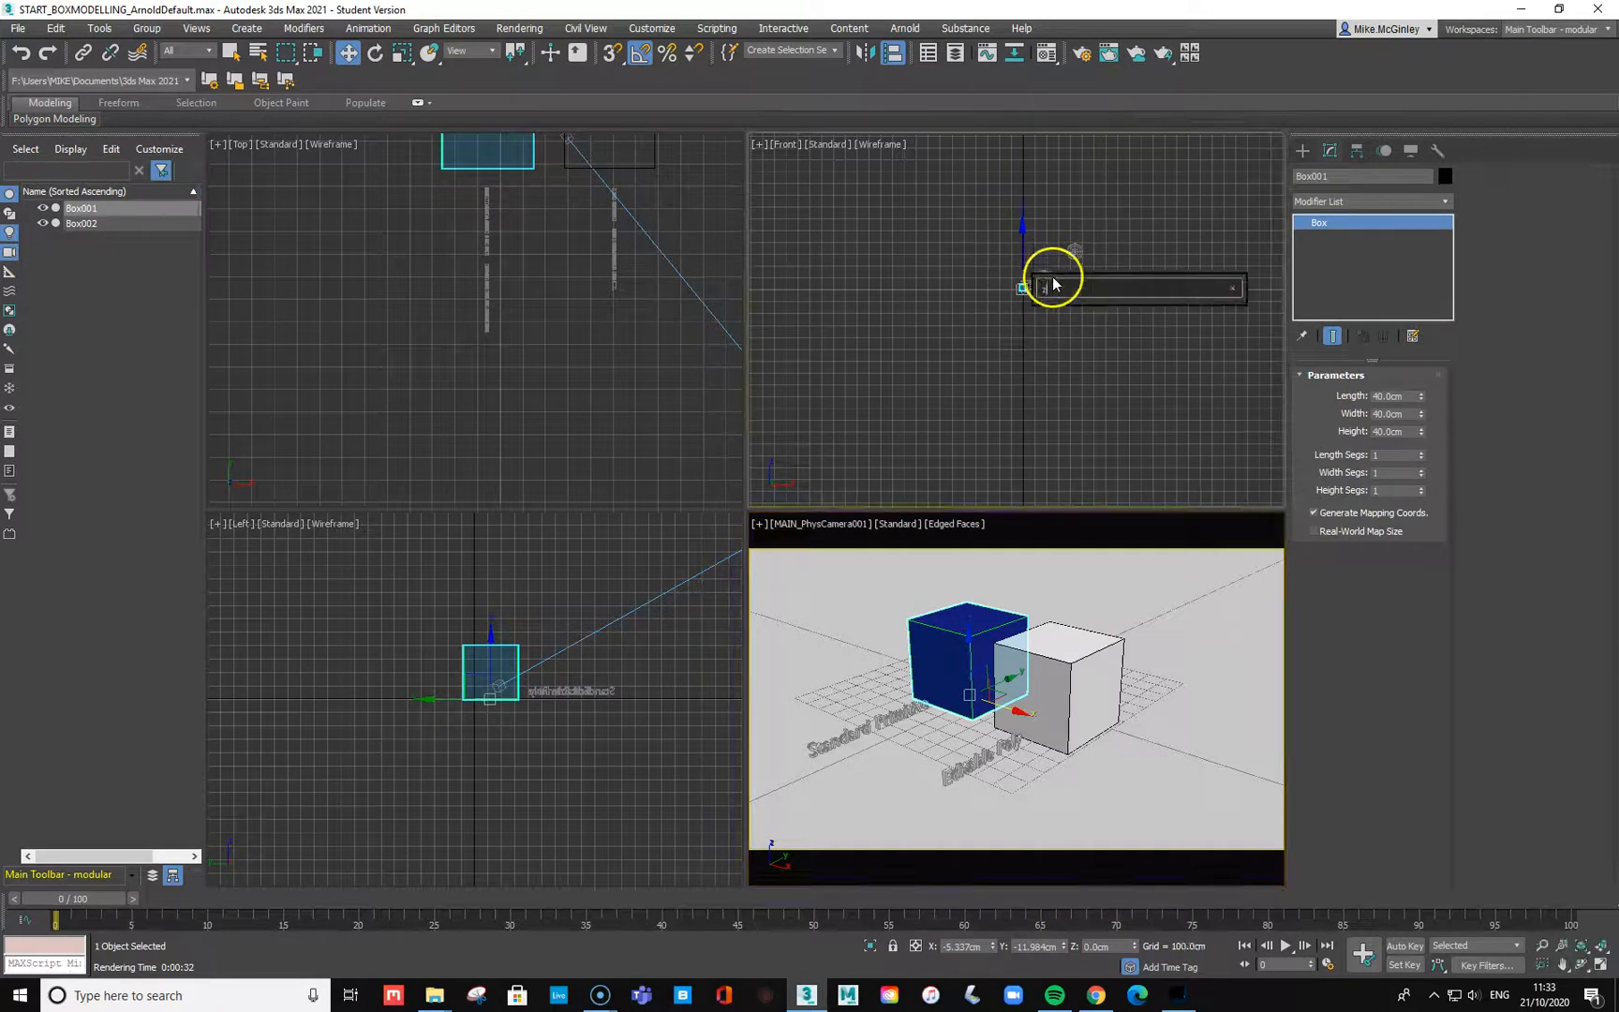
scroll(1037, 282, "up", 5)
scroll(1076, 386, "down", 3)
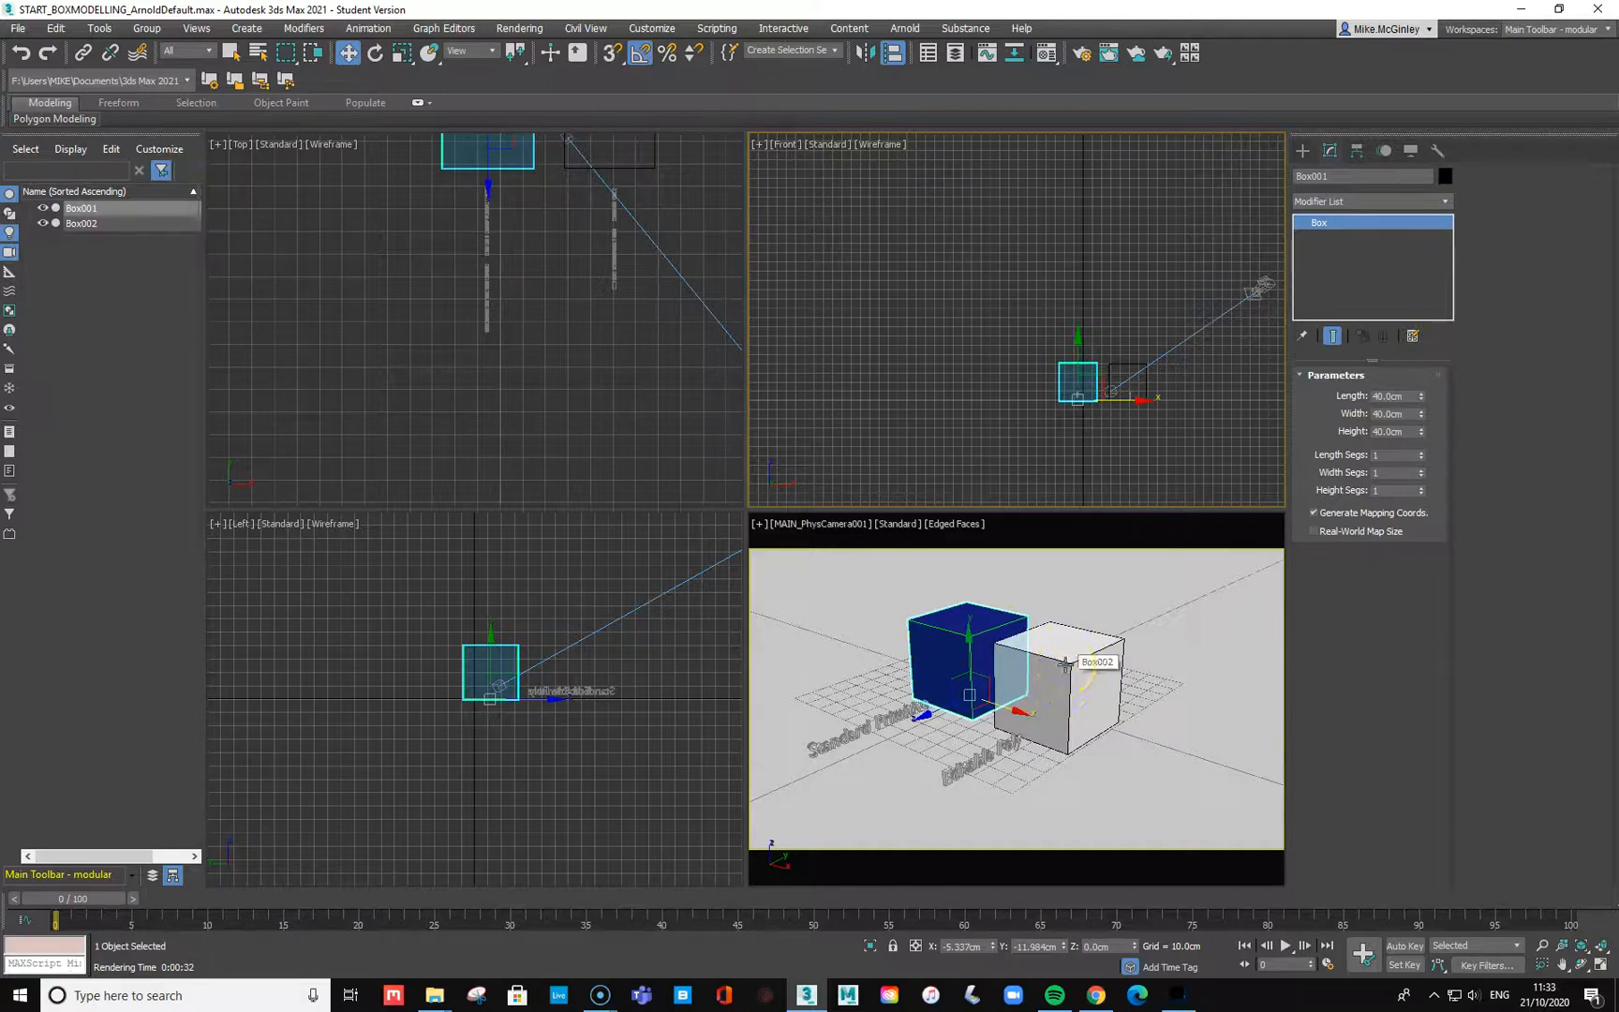
left_click(822, 600)
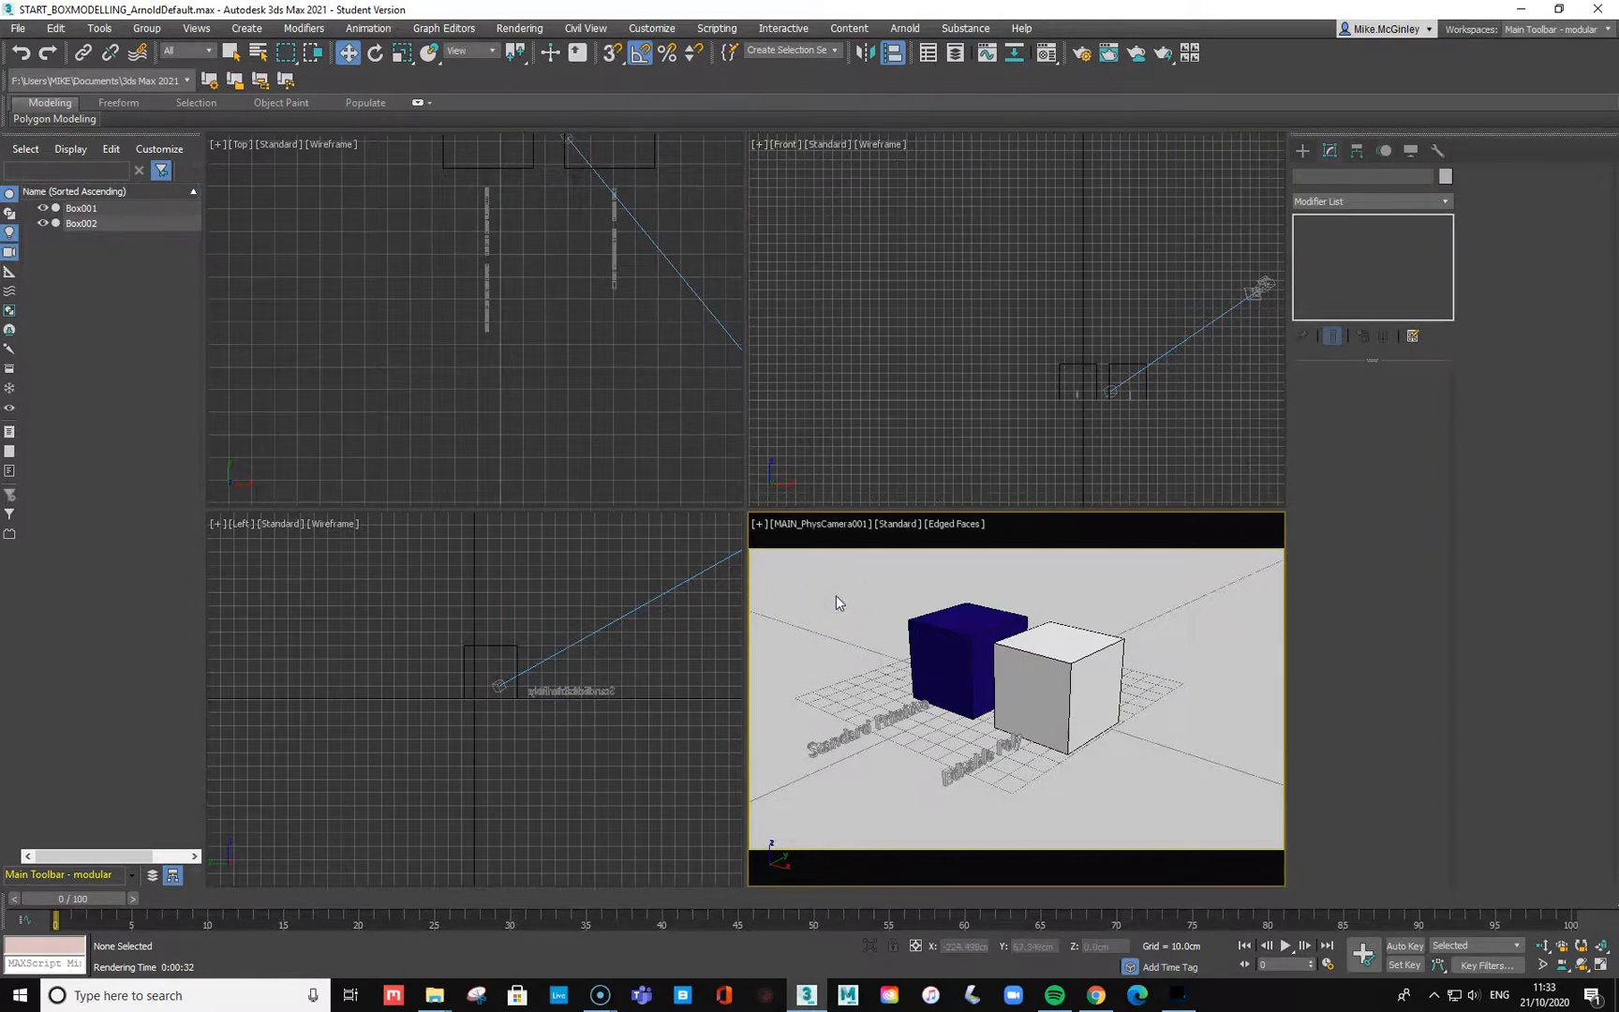
key("alt+w")
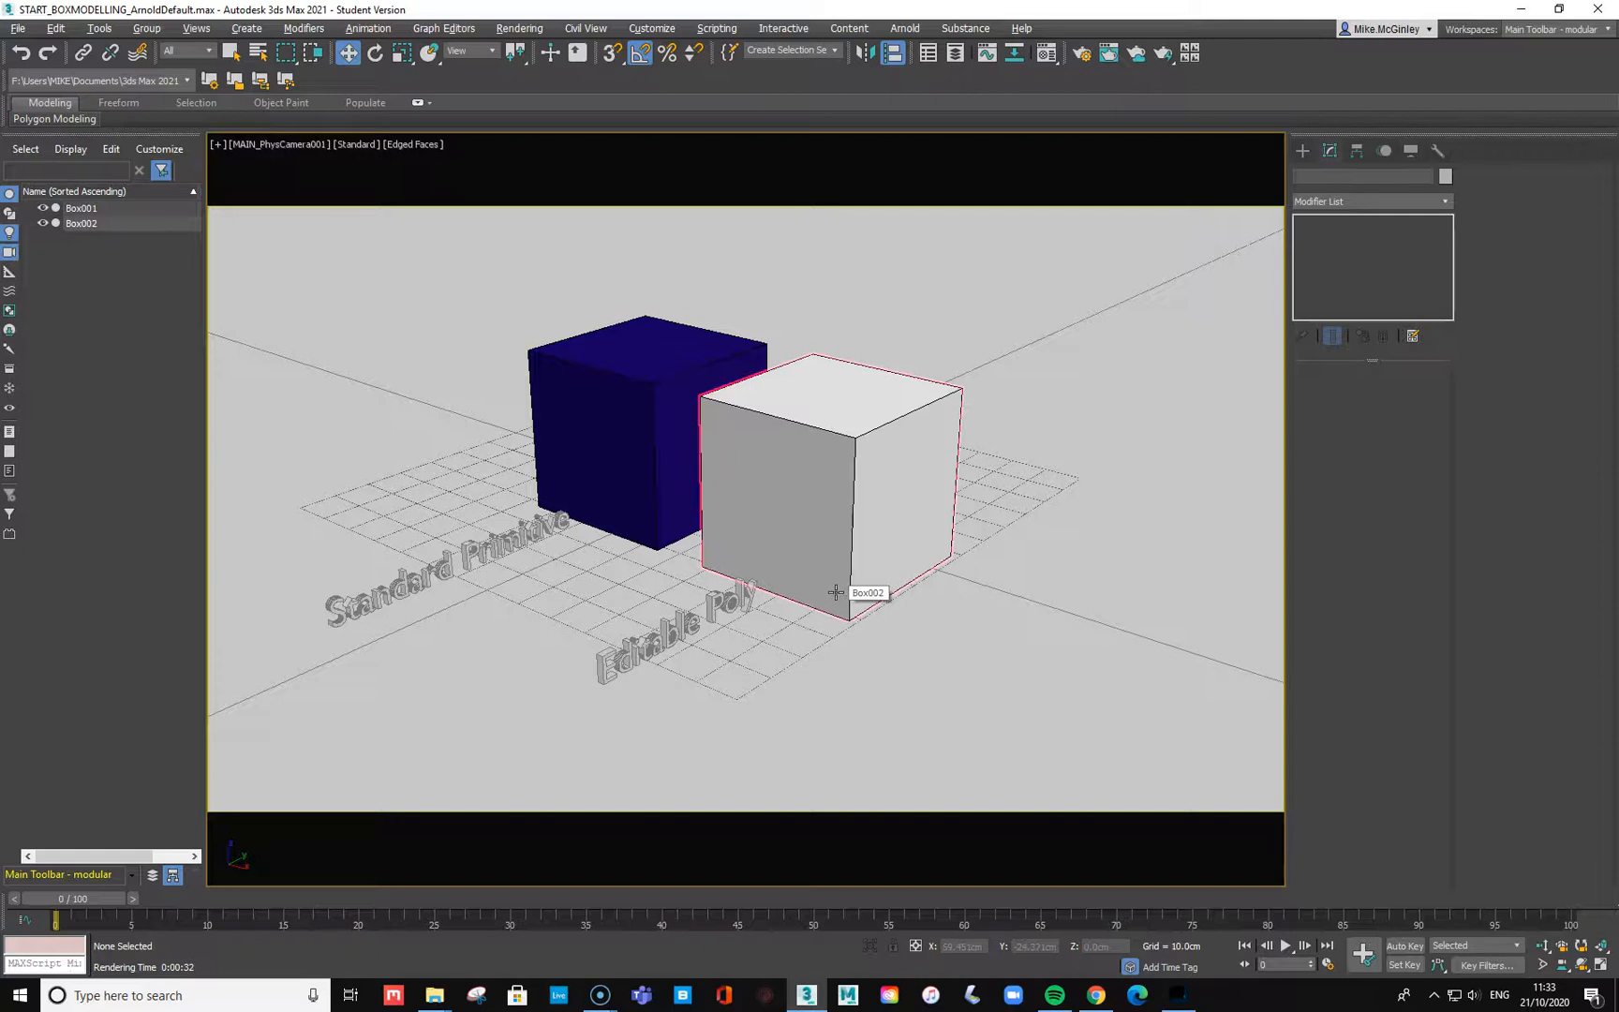